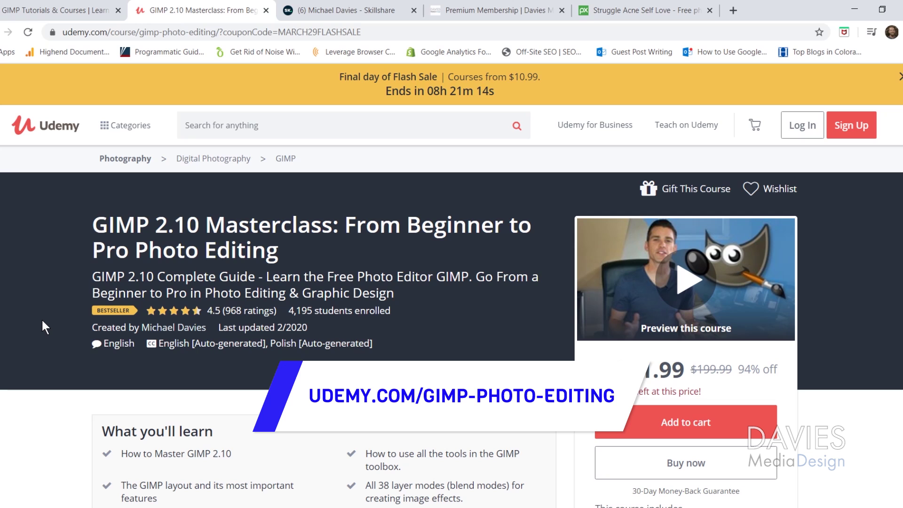
Look over the Skillshare GIMP classes and the Davies Media Design premium membership page, from its benefits down to the subscription options
key("ctrl+Tab")
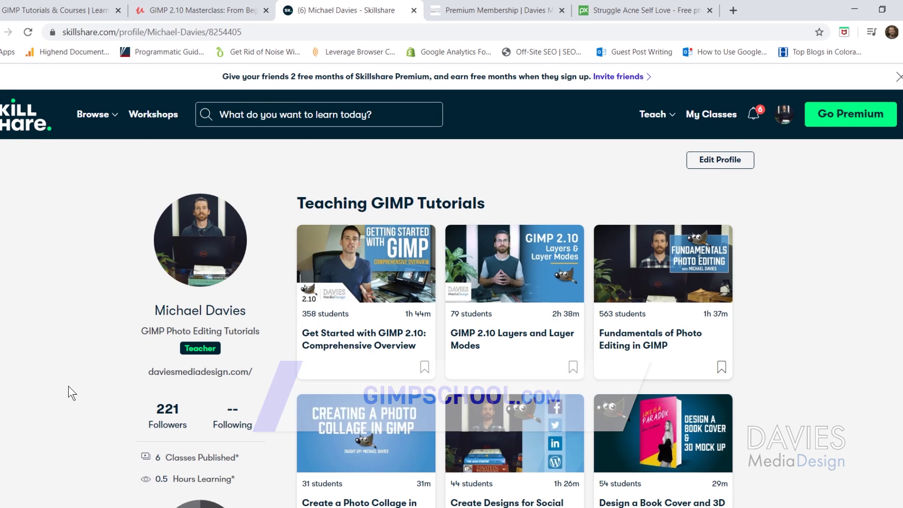
key("ctrl+Tab")
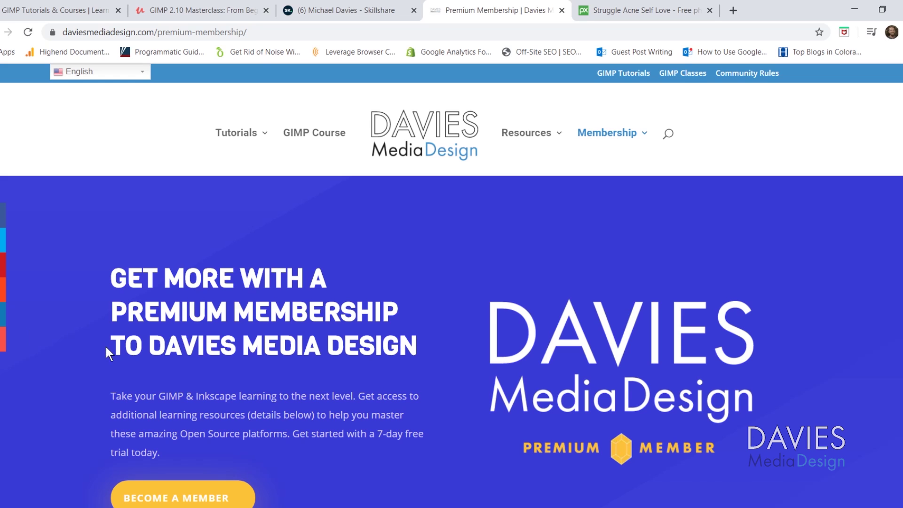
scroll(106, 348, "down", 10)
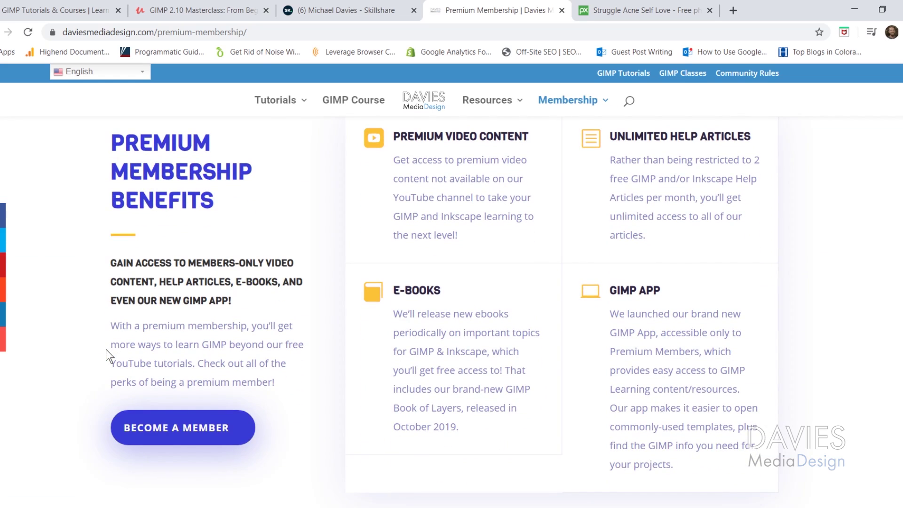
scroll(151, 316, "down", 8)
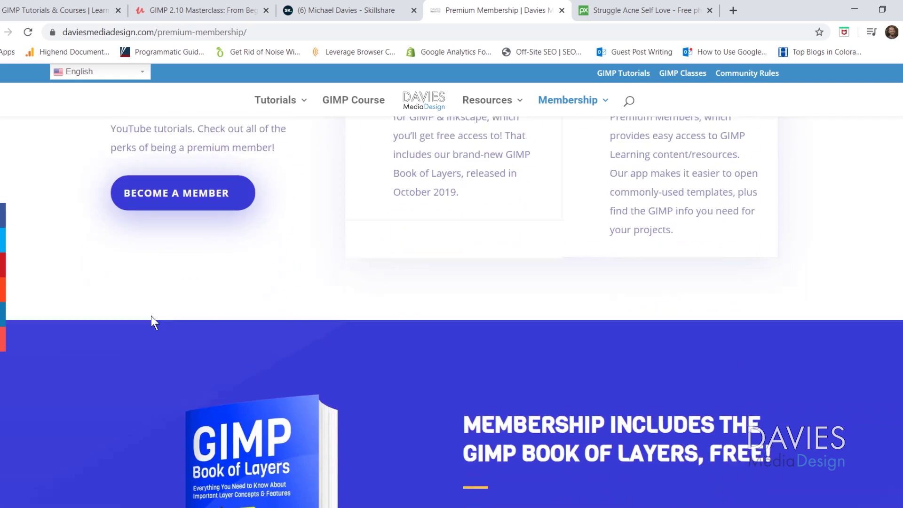
scroll(142, 318, "down", 15)
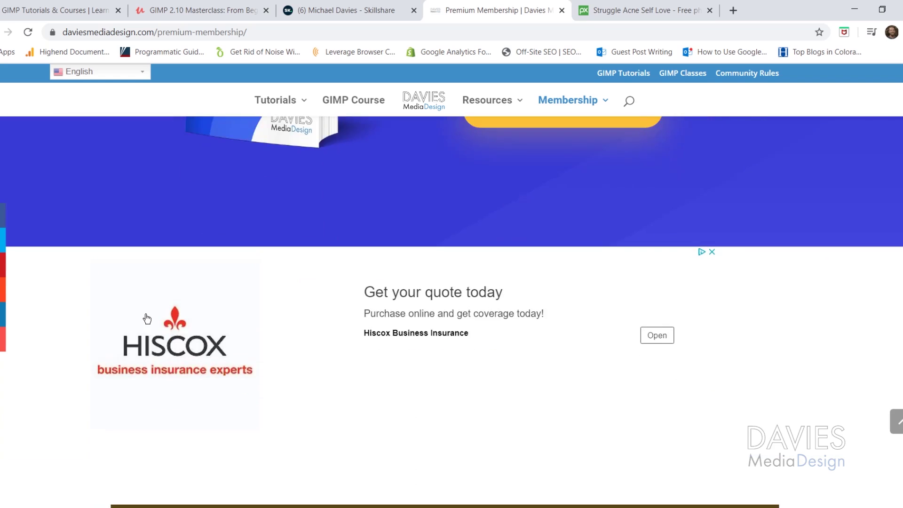
scroll(143, 309, "down", 3)
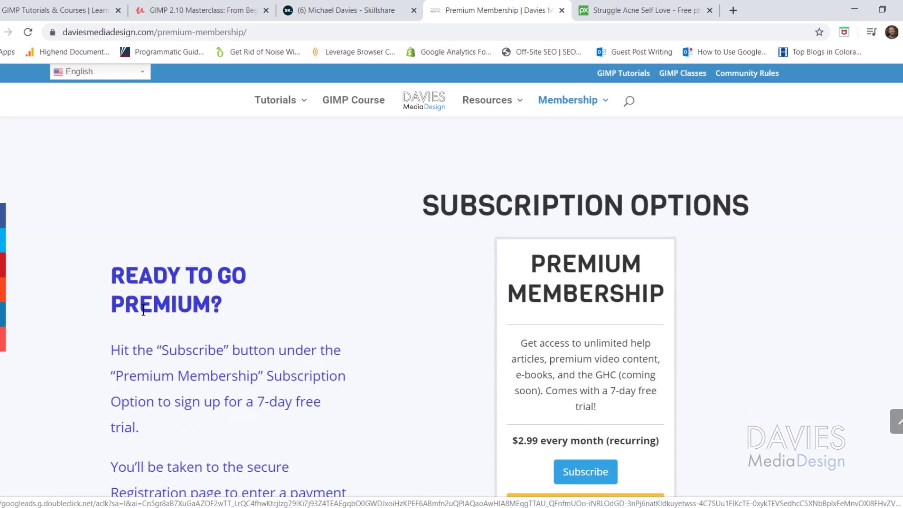
scroll(144, 311, "down", 1)
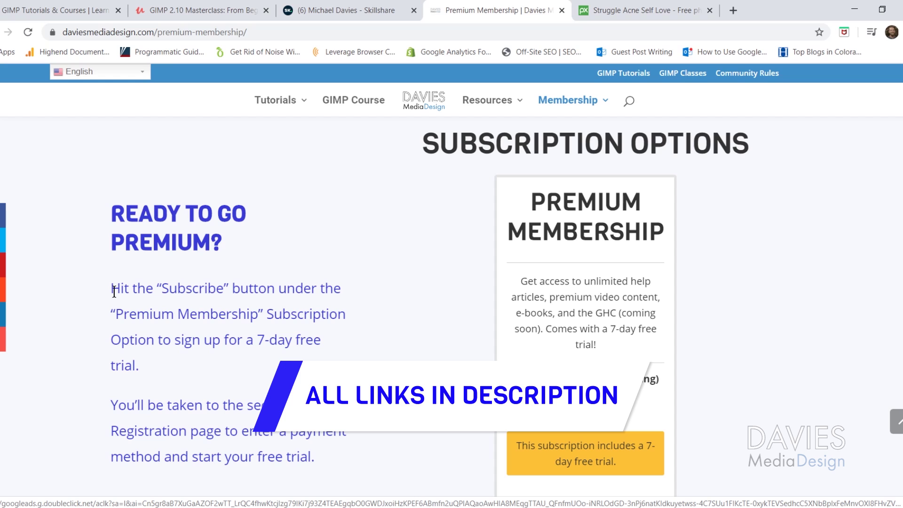
Download the acne portrait photo from the open Pixabay page as the 1920×1280 JPG
key("ctrl+Tab")
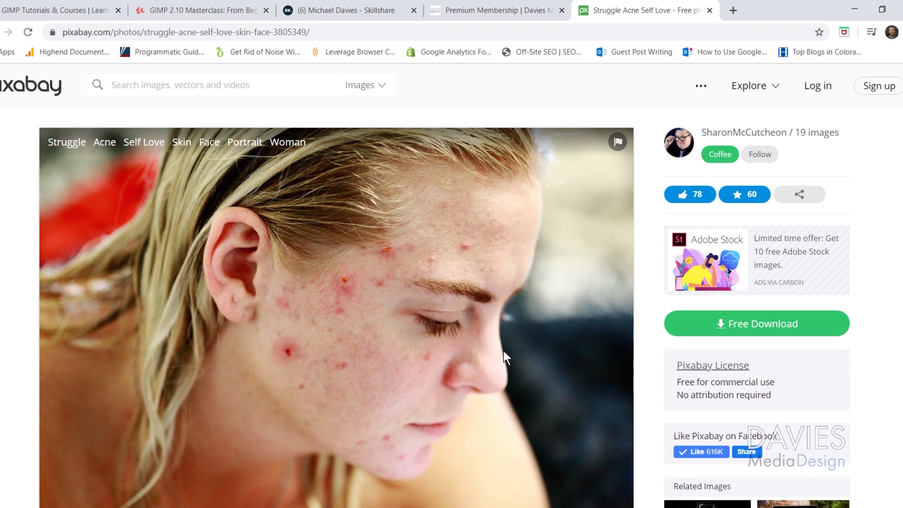
scroll(503, 352, "down", 1)
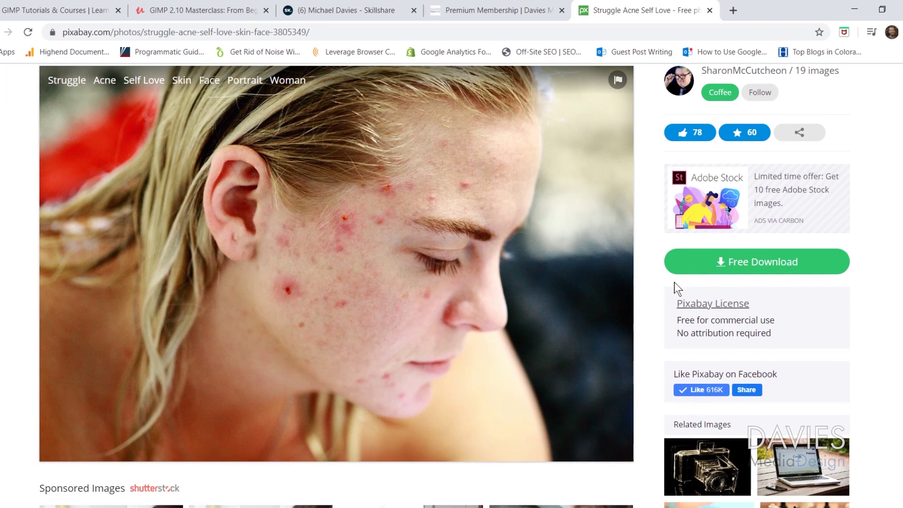
left_click(750, 264)
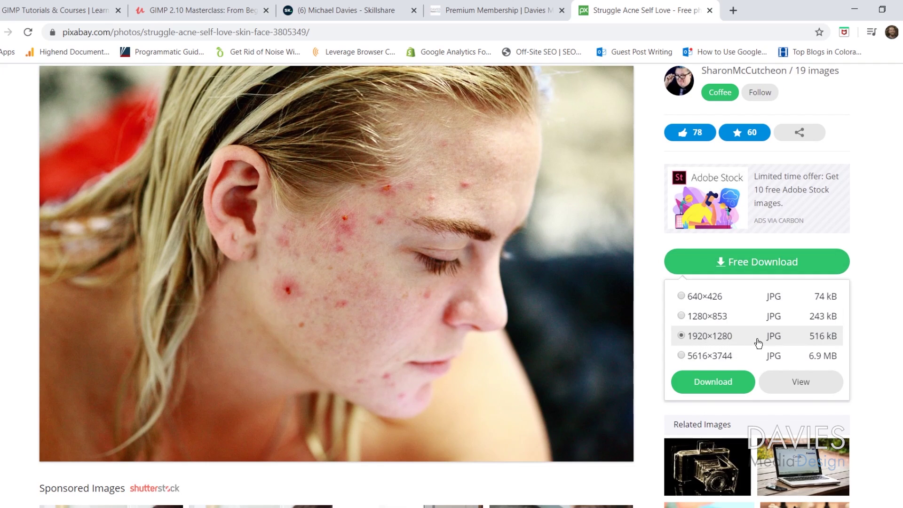
left_click(736, 387)
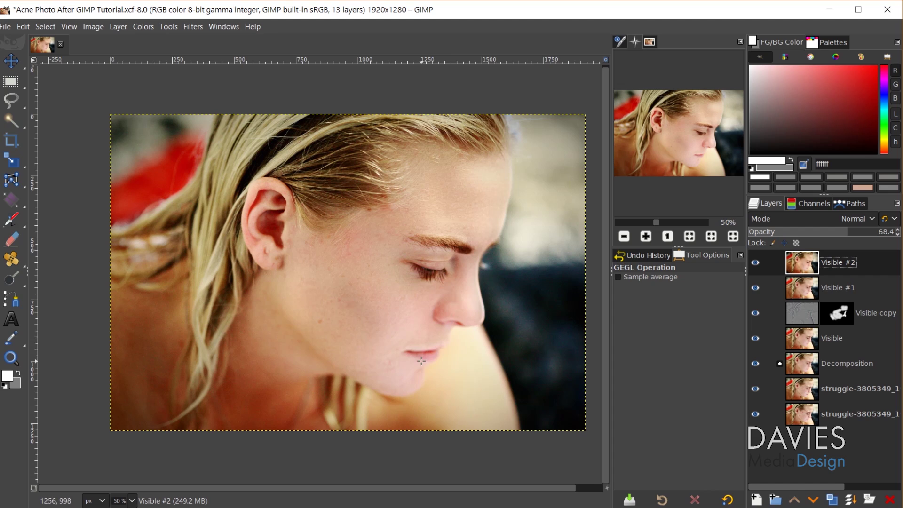
In GIMP, compare the finished retouch with the bottom original layer, and examine the cheek, nose and forehead skin up close
left_click(756, 414, "shift")
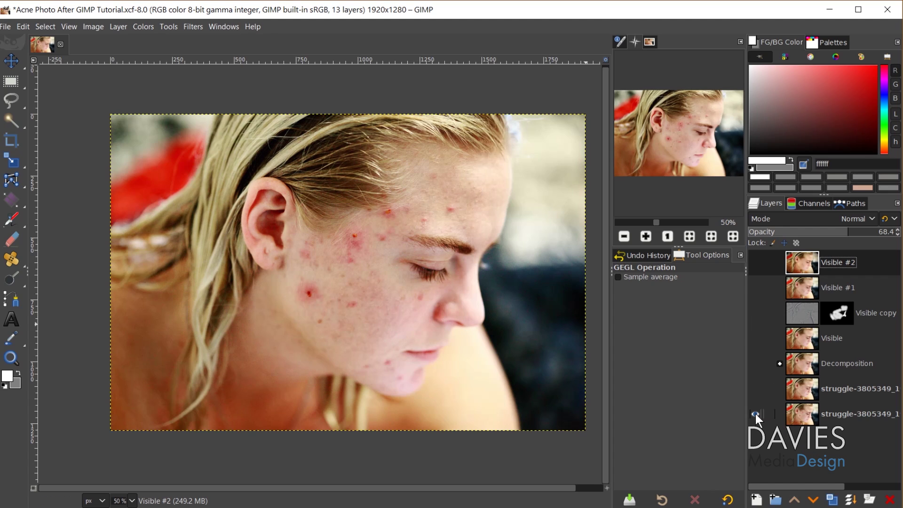
left_click(756, 414, "shift")
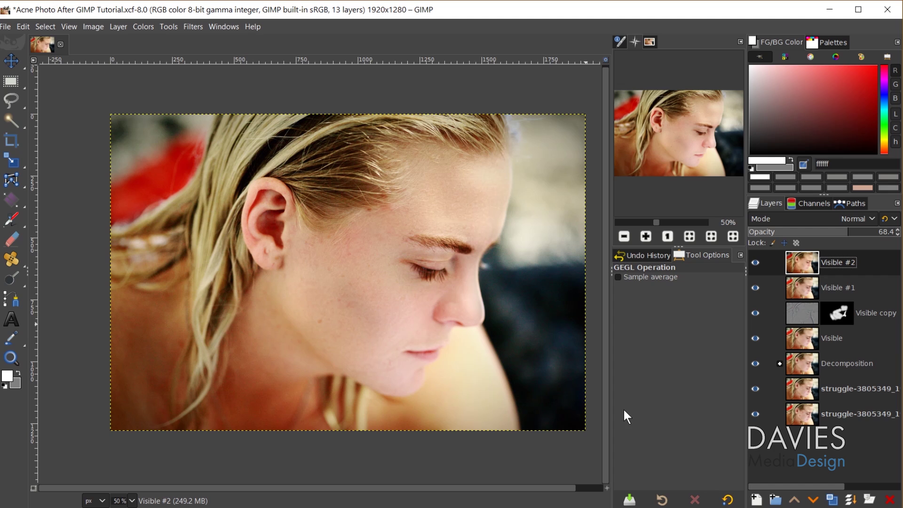
scroll(425, 321, "up", 3)
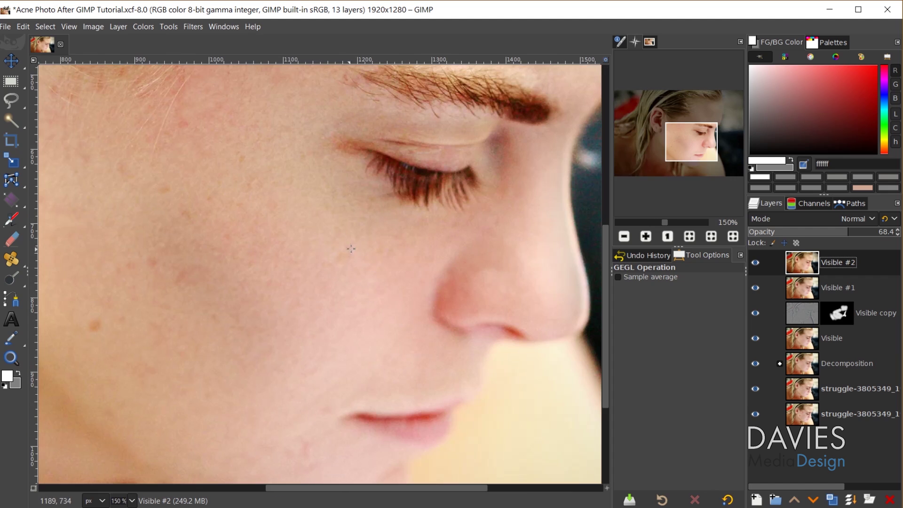
scroll(373, 237, "up", 5)
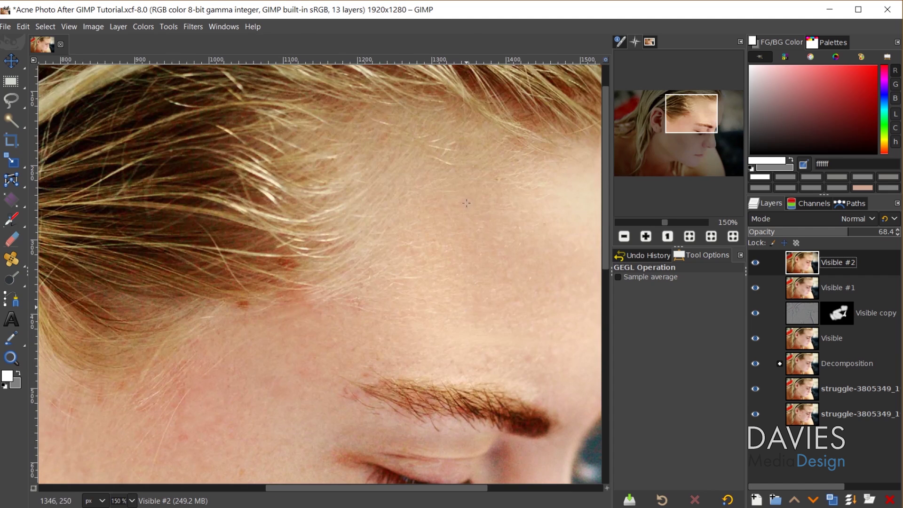
scroll(268, 381, "down", 2)
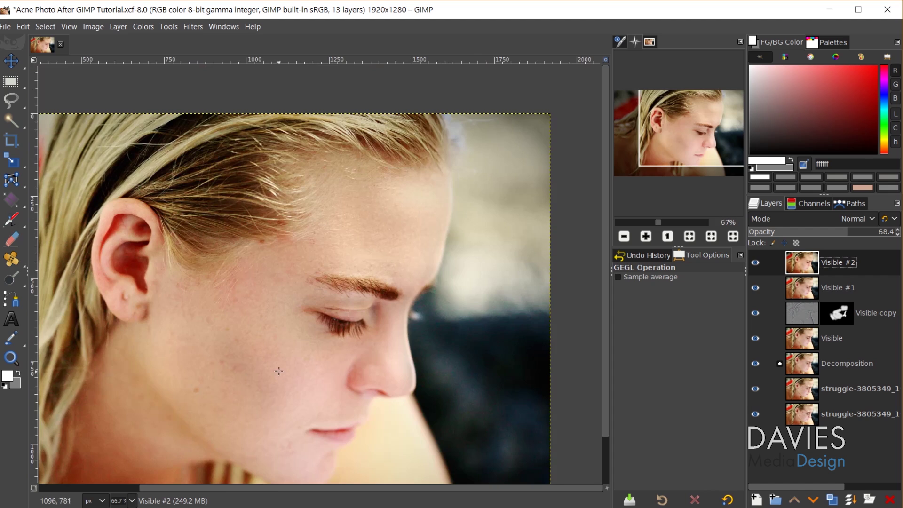
scroll(287, 372, "down", 1)
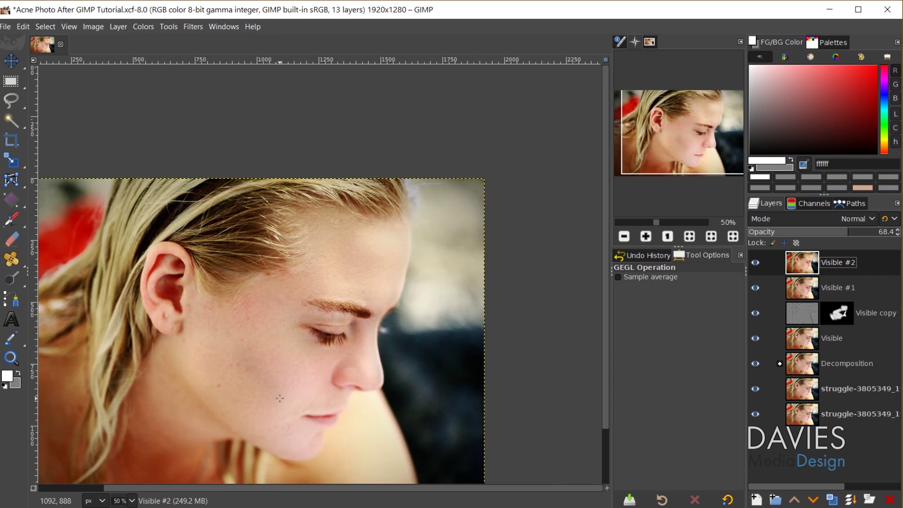
scroll(188, 363, "down", 2)
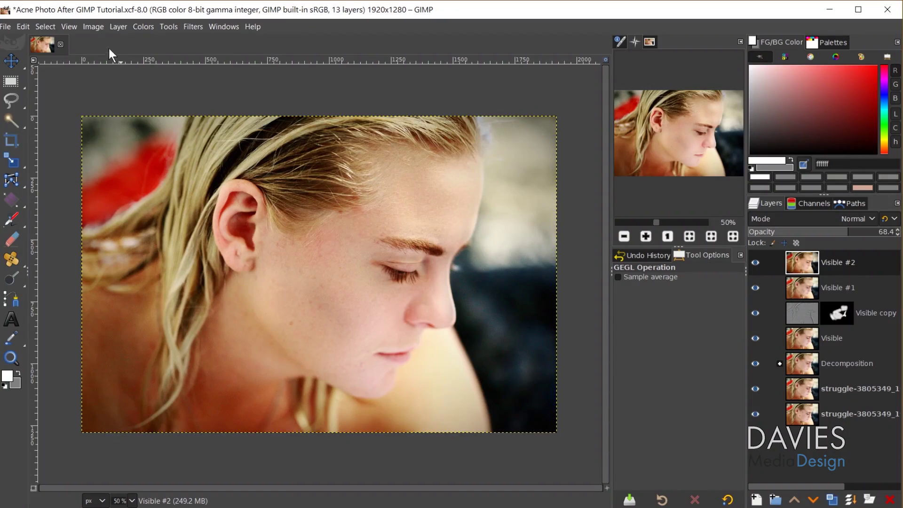
Open the recent image struggle-3805349_1920.jpg
left_click(6, 27)
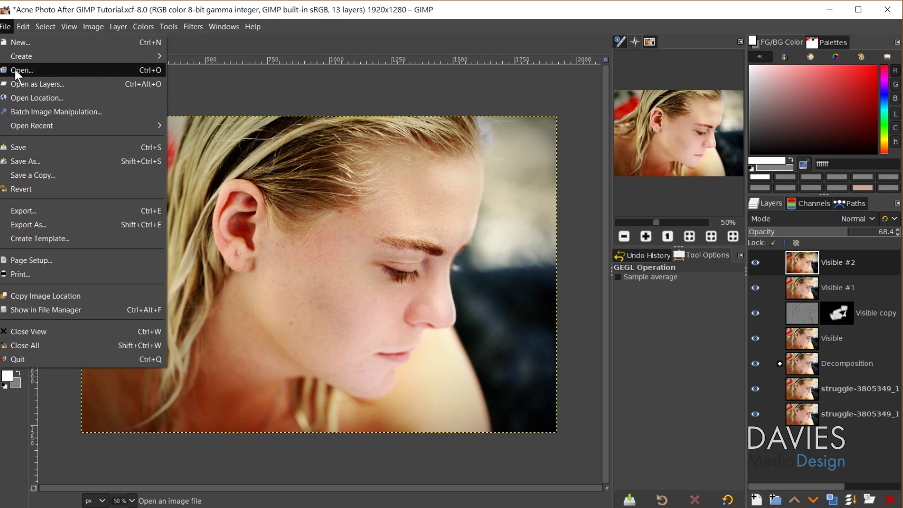
mouse_move(37, 126)
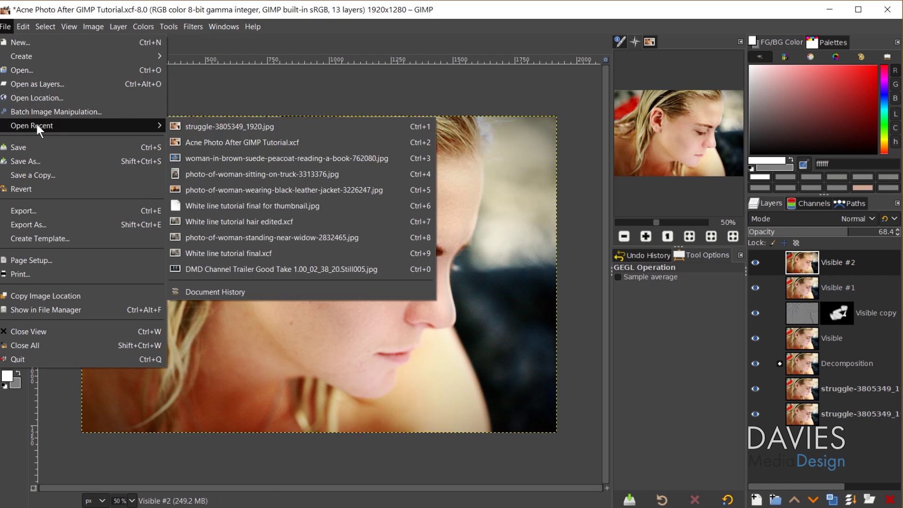
left_click(219, 125)
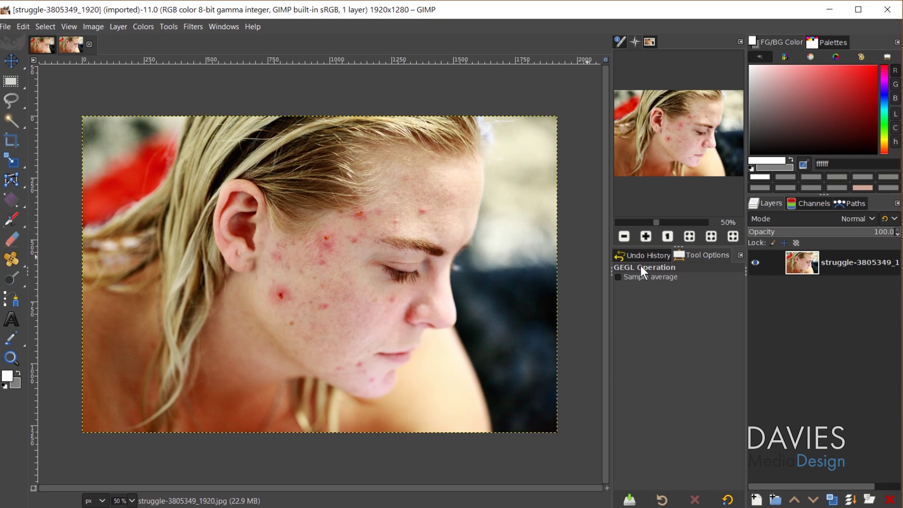
Duplicate the photo layer and rename the lower of the two layers Original
left_click(832, 500)
double_click(844, 287)
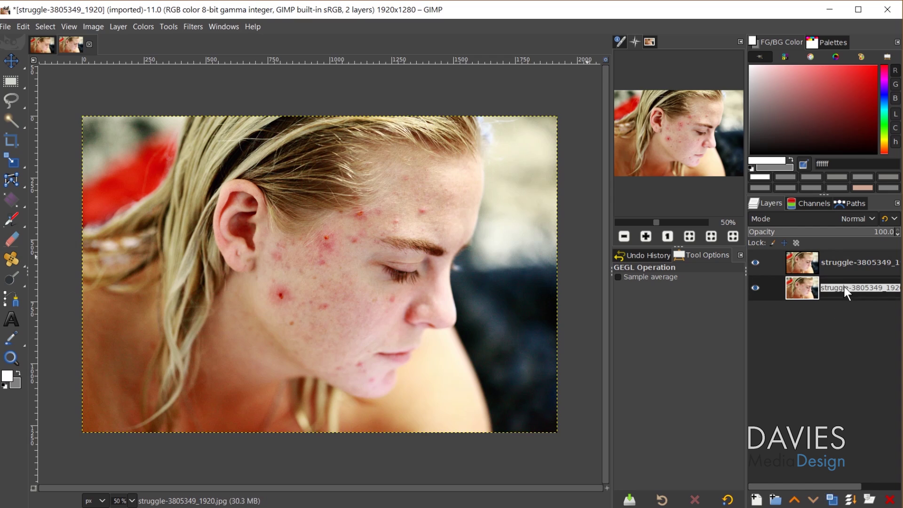
type("Original")
key("Return")
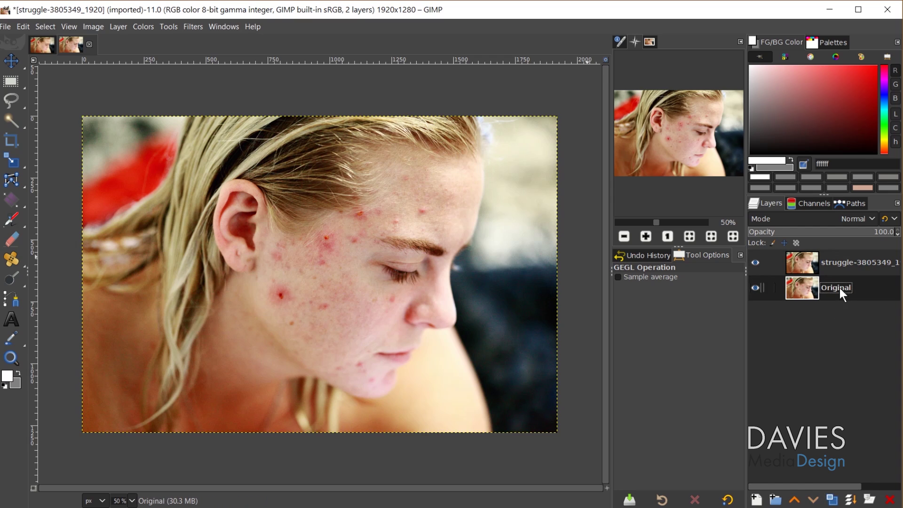
Rename the upper duplicate layer Retouch
double_click(843, 261)
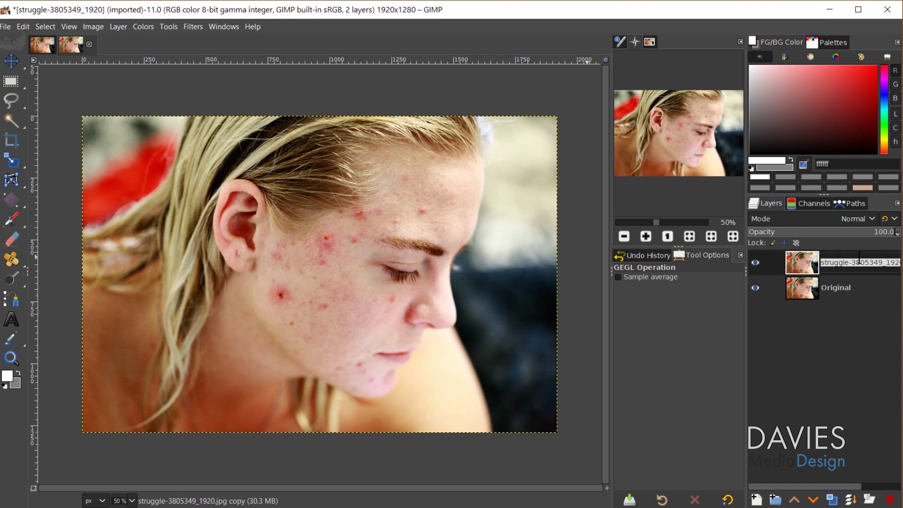
type("Retouch")
key("Return")
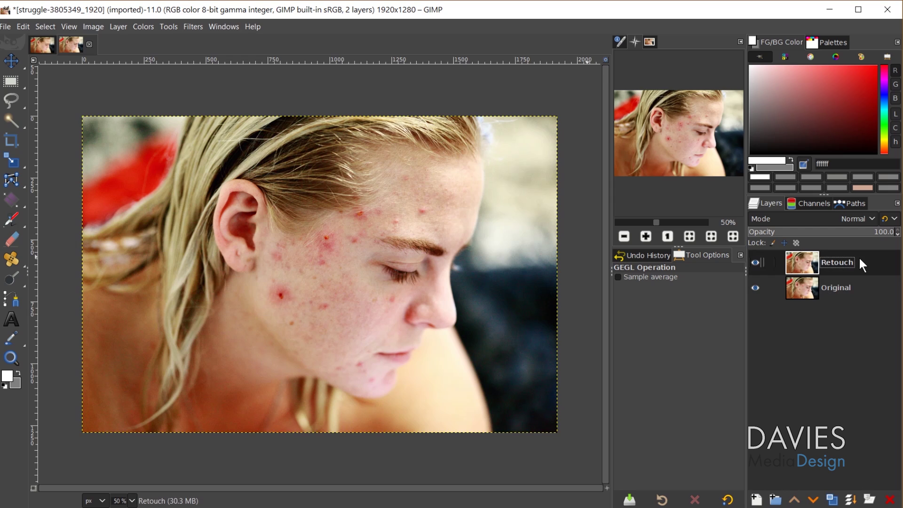
Set up the Heal tool with a brush size of 29 for retouching the face
key("h")
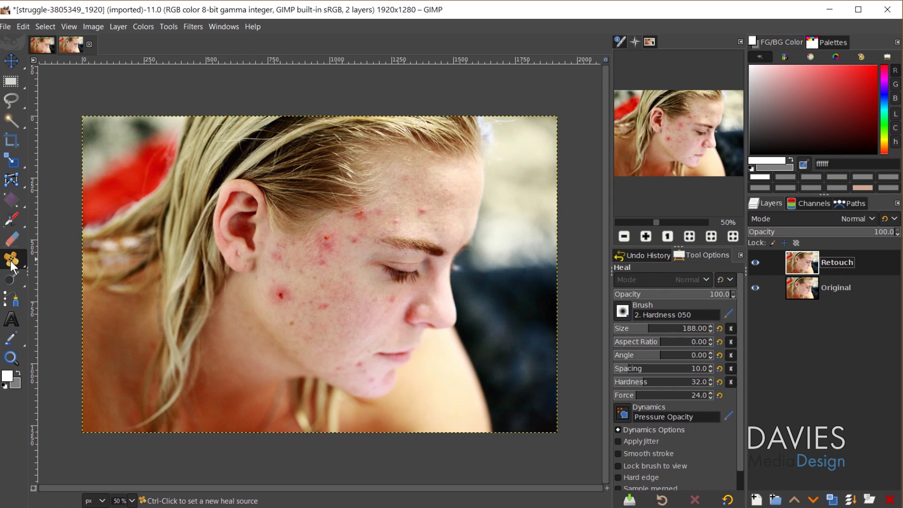
mouse_move(11, 262)
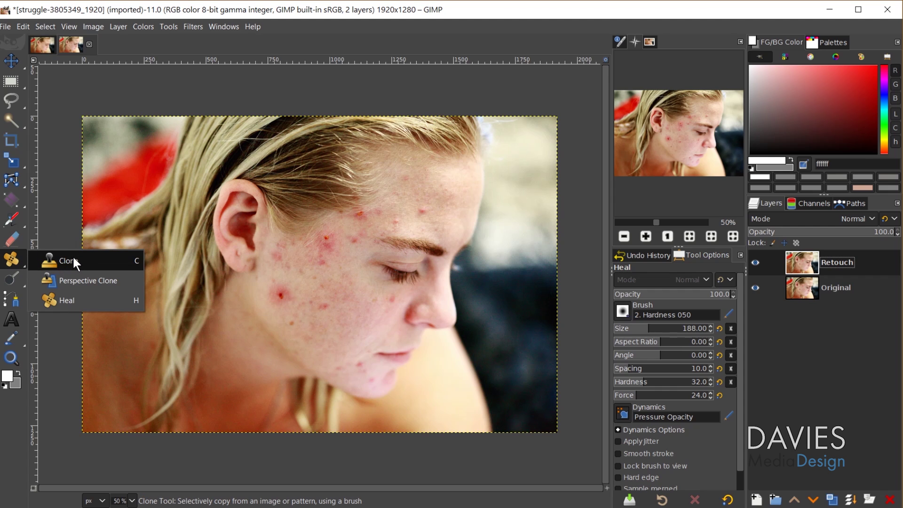
left_click(74, 300)
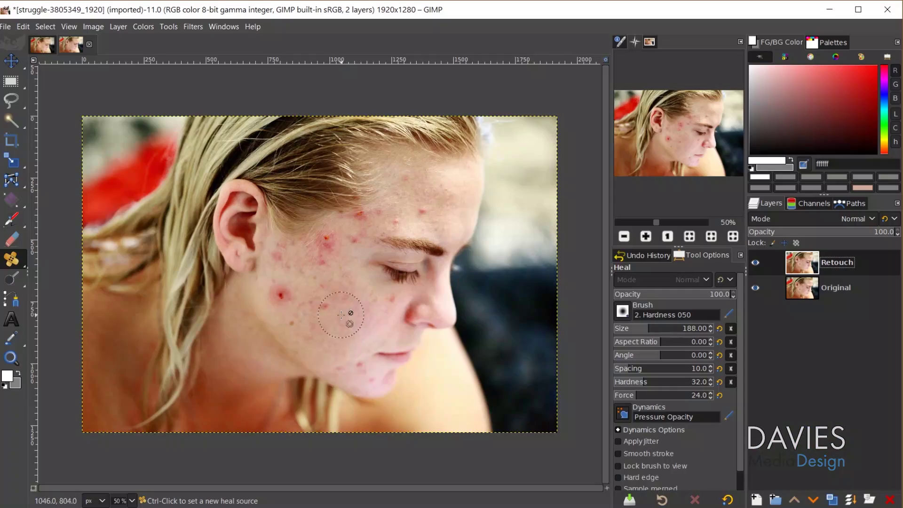
key("1")
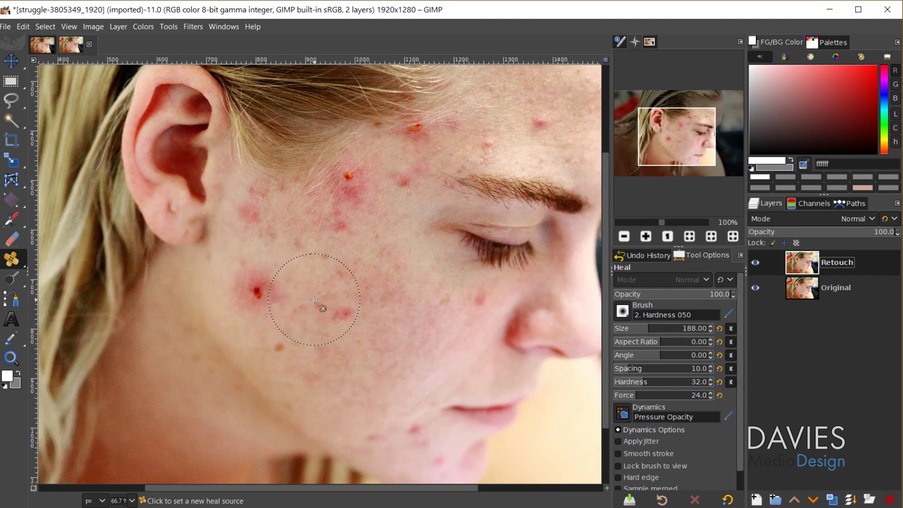
left_click(643, 328)
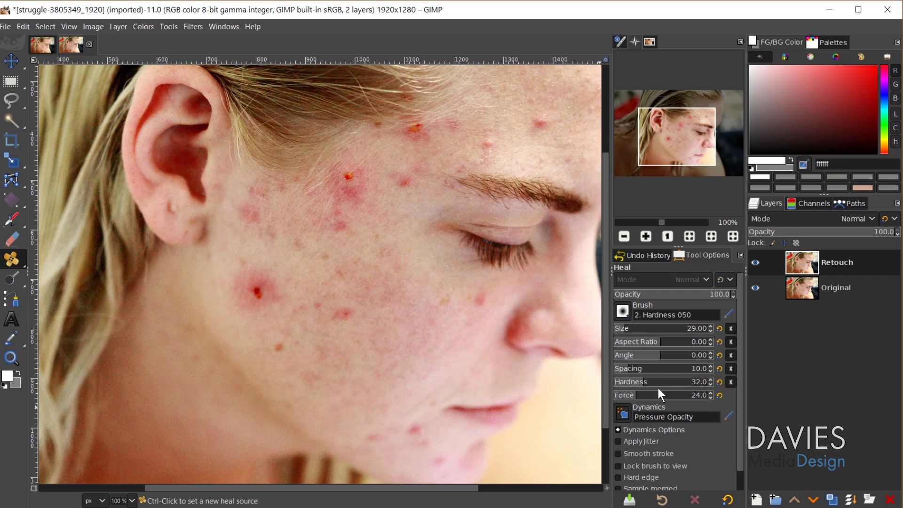
Heal the dark centres of the large cheek blemish below the ear and the red blemish on the temple, sampling clear skin just below each
left_click(261, 319, "ctrl")
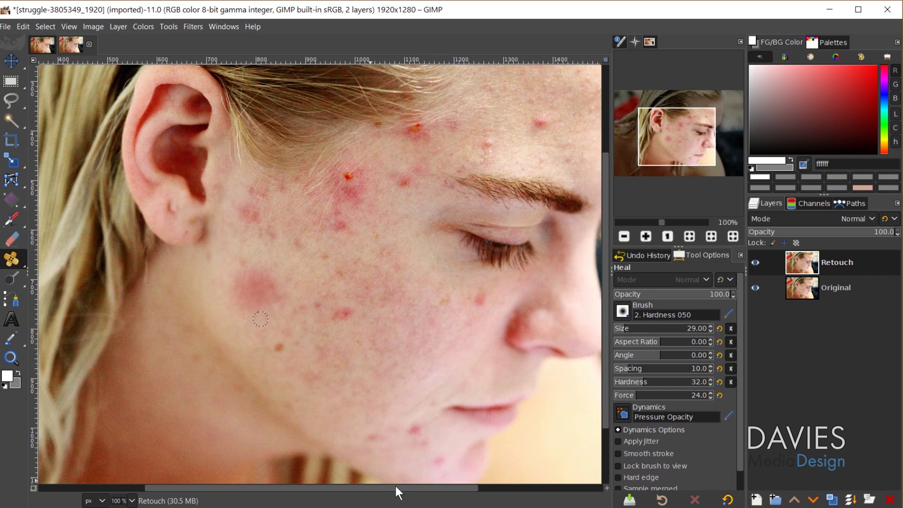
left_click_drag(396, 487, 440, 486)
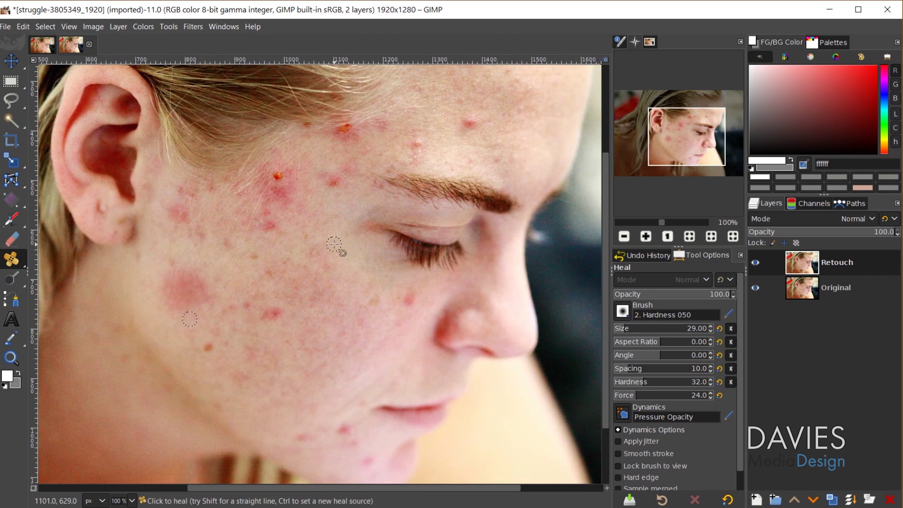
left_click(287, 226, "ctrl")
left_click(277, 180)
left_click_drag(277, 180, 279, 177)
Heal the red blemish by the hairline above the temple and the spot on the upper forehead, using nearby clear skin as source
left_click(332, 158, "ctrl")
left_click_drag(344, 126, 347, 134)
key("ctrl")
left_click(482, 144, "ctrl")
left_click_drag(472, 123, 469, 124)
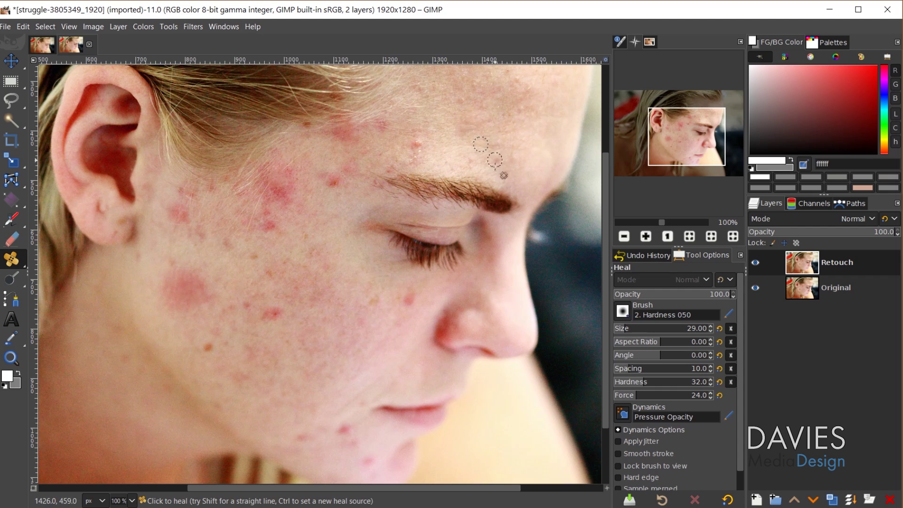
Heal the small spot just above the eyebrow and the one beyond its outer end, sampling clear skin beside each
left_click(441, 151, "ctrl")
mouse_move(417, 144)
left_mouse_down()
mouse_move(412, 159)
mouse_move(419, 147)
left_mouse_up()
left_click(330, 202, "ctrl")
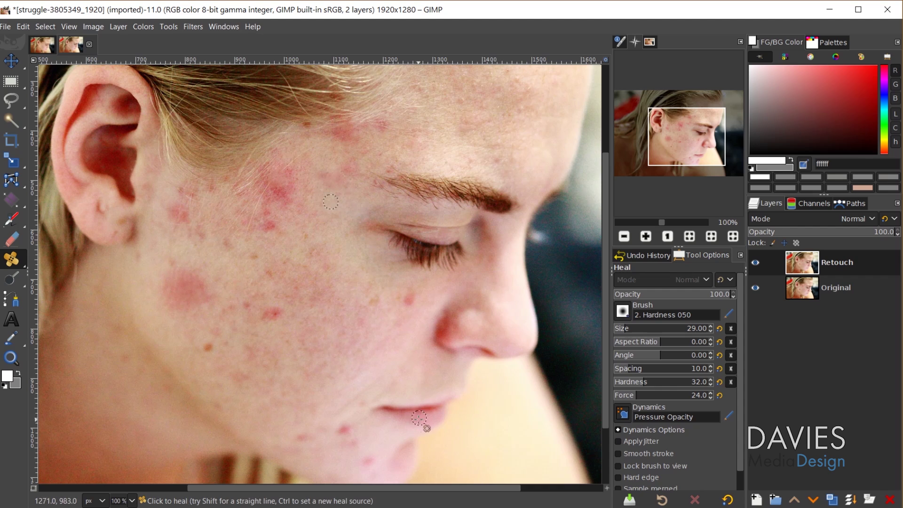
Heal the red spot in the middle of the cheek and the one beside the nose, sampling adjacent clear skin
left_click(276, 331, "ctrl")
left_click(395, 309, "ctrl")
left_click_drag(408, 297, 409, 300)
scroll(339, 349, "up", 1, "ctrl")
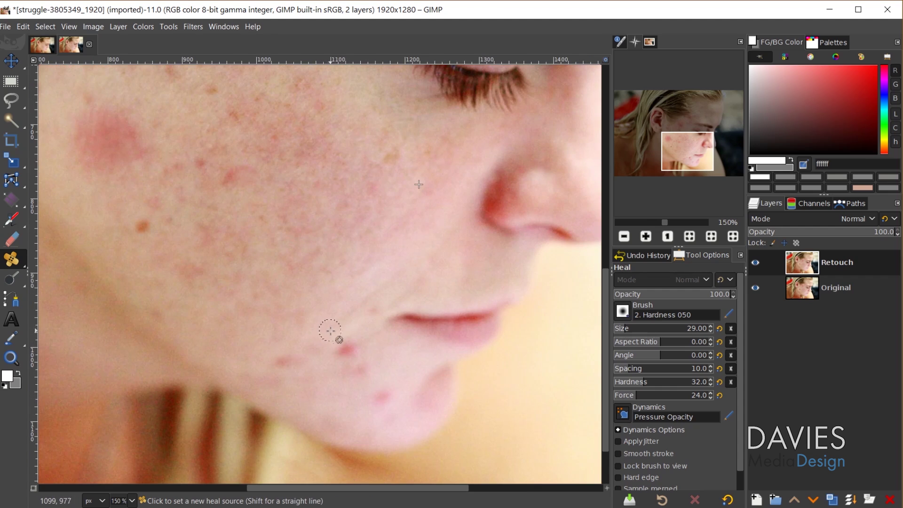
Heal the red spots below the mouth corner, on the chin and along the jaw, sampling clear skin near each
left_click(331, 331, "ctrl")
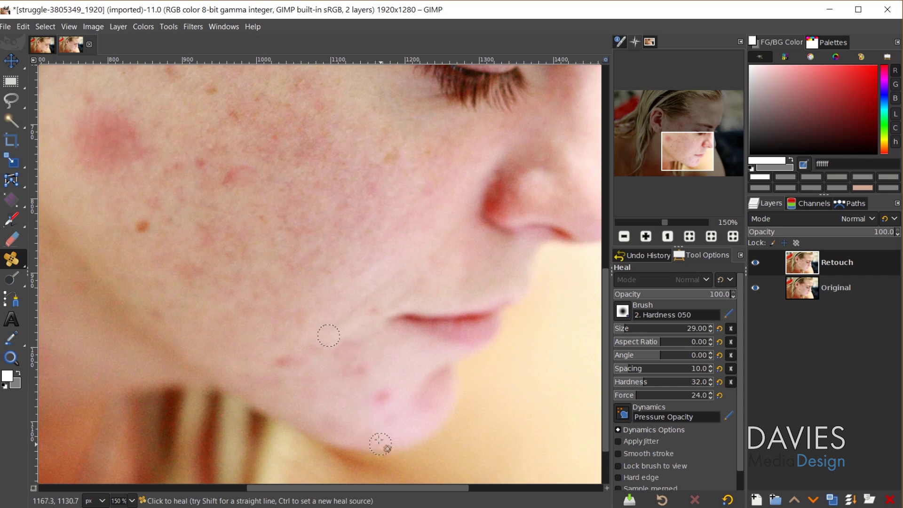
left_click(358, 407, "ctrl")
left_click(381, 396)
left_click(277, 329, "ctrl")
left_click(283, 362)
Heal the centre of the large temple blemish and the red spot below it, using nearby clear skin as source
scroll(300, 361, "down", 2)
scroll(335, 249, "up", 3)
left_click(342, 286, "ctrl")
left_click(326, 242)
left_click(321, 337, "ctrl")
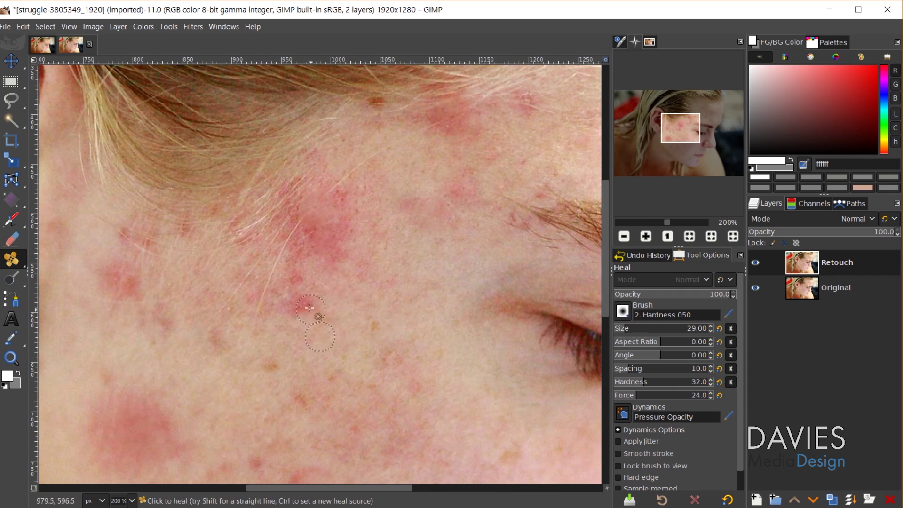
left_click(305, 305)
Heal the small spots on the forehead above the eyebrow, repeatedly sampling clear skin around them
scroll(414, 325, "down", 3)
left_click_drag(415, 488, 466, 487)
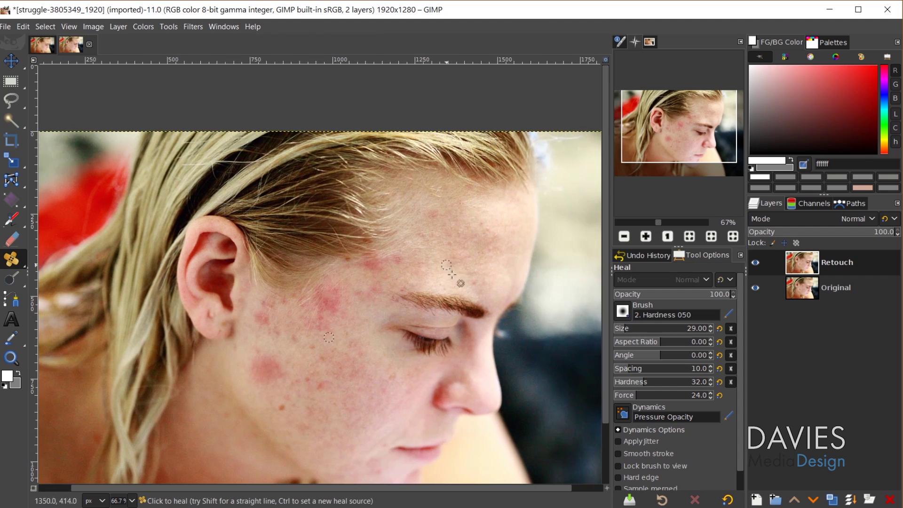
scroll(451, 271, "up", 2)
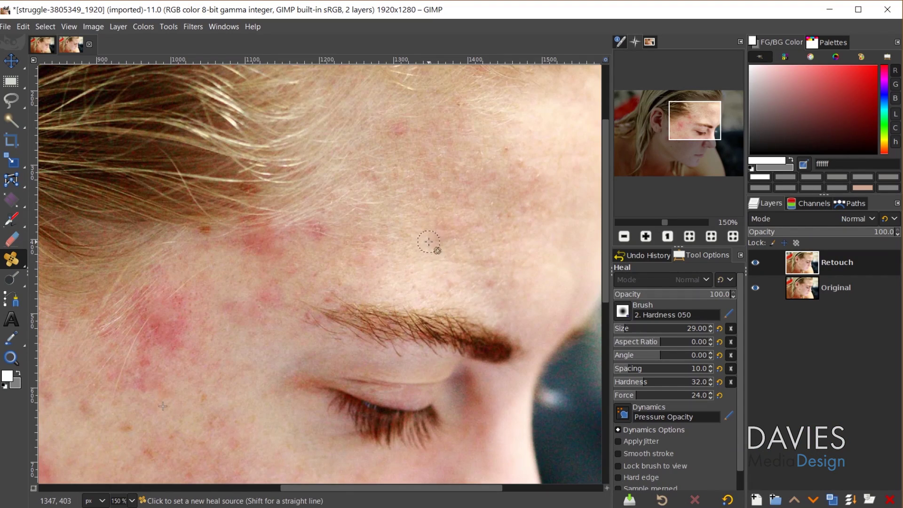
left_click(429, 241, "ctrl")
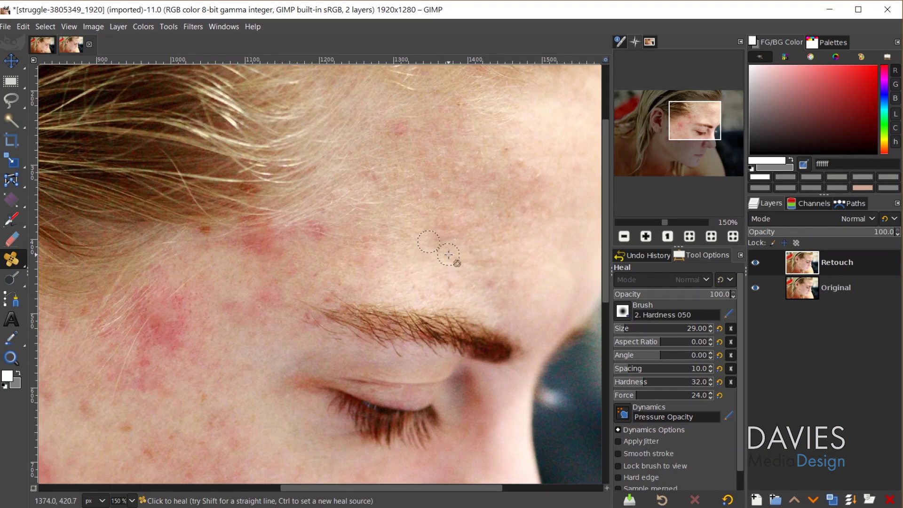
left_click(456, 240, "ctrl")
left_click(484, 238, "ctrl")
left_click(490, 245, "ctrl")
left_click(495, 238, "ctrl")
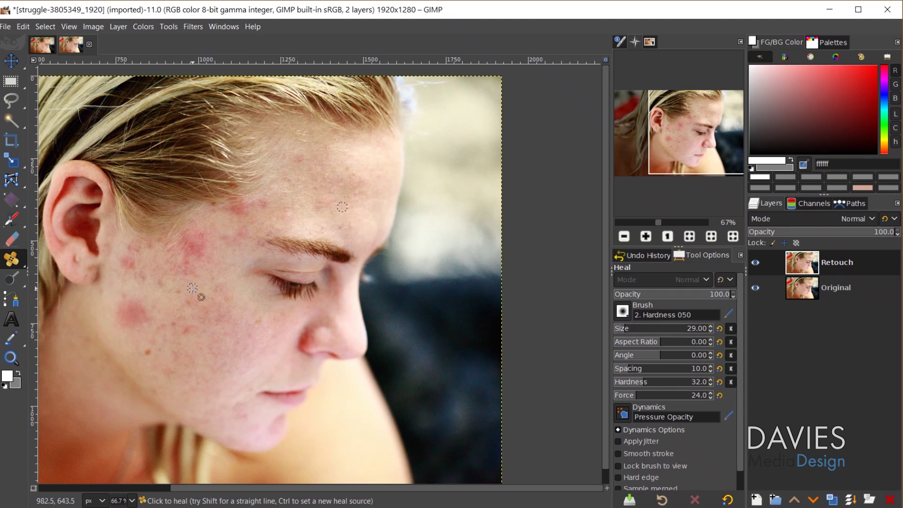
Switch to the Clone tool and sample clear skin beside the large cheek blemish to start covering it
key("c")
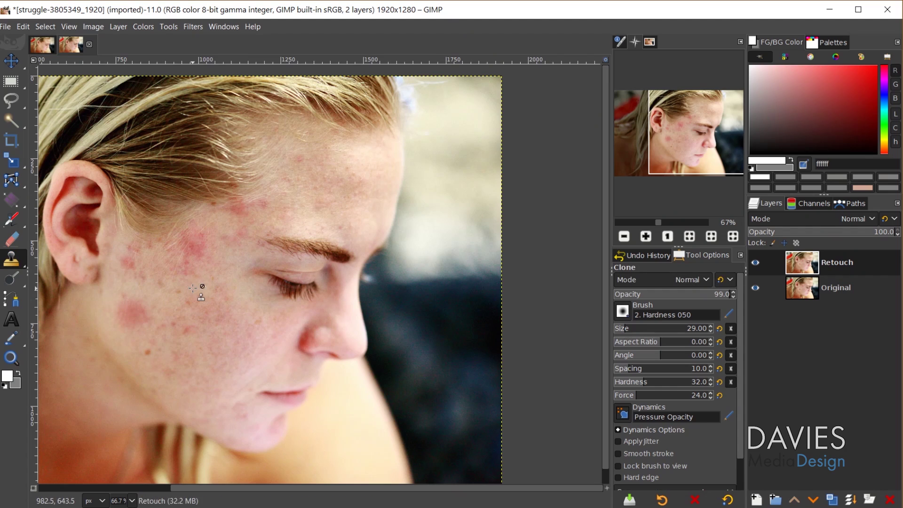
mouse_move(11, 265)
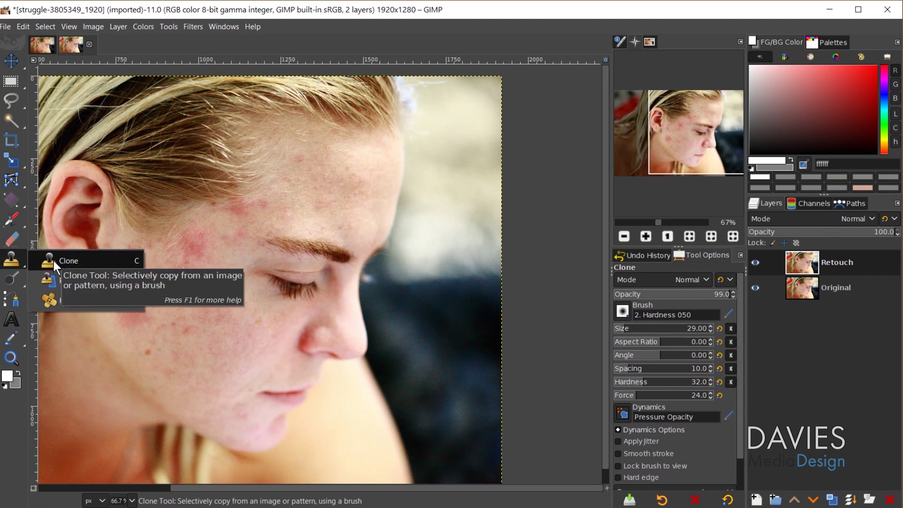
left_click(78, 260)
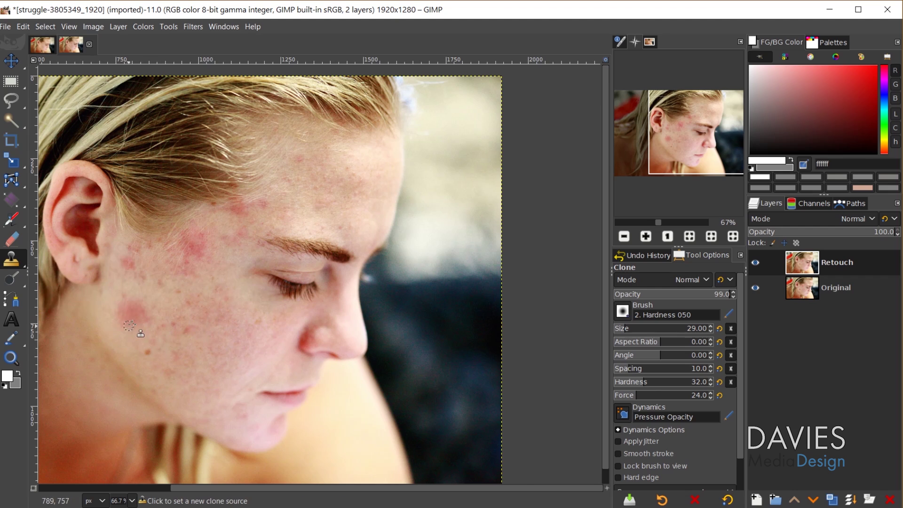
scroll(129, 326, "up", 2)
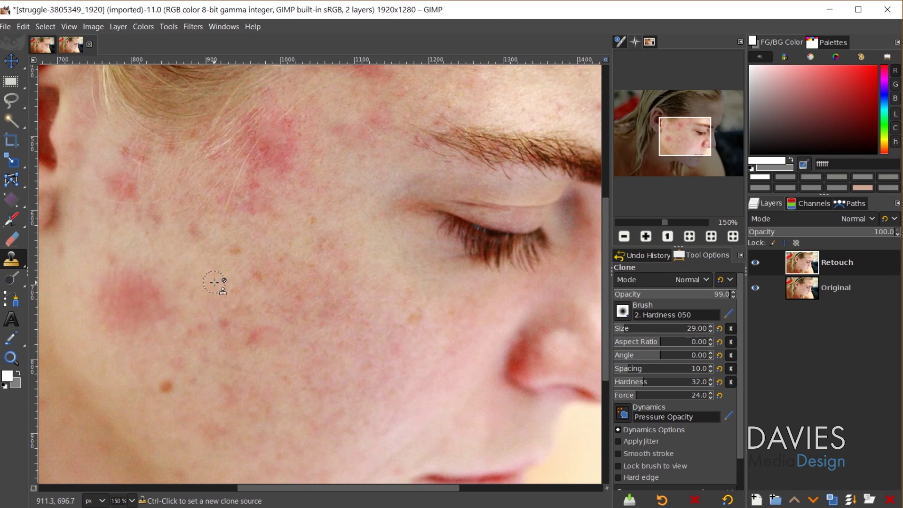
left_click(194, 271, "ctrl")
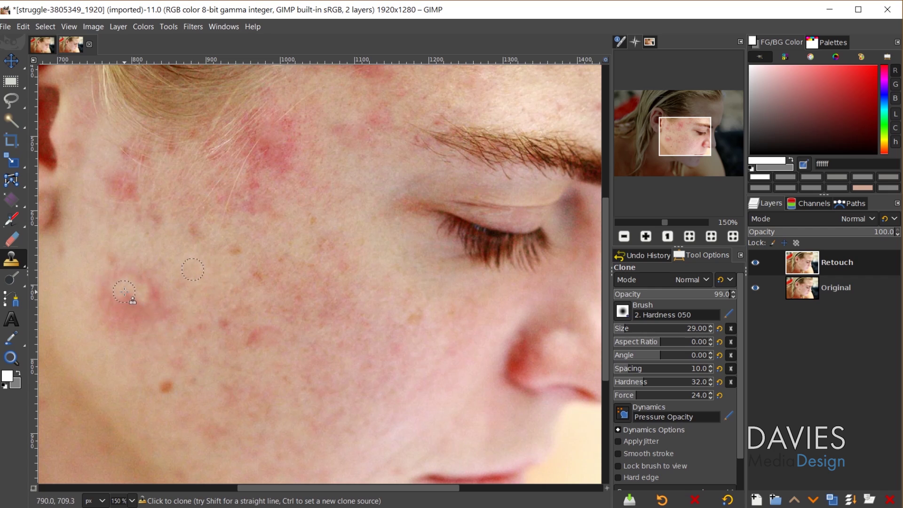
Enlarge the Clone brush to size 40 and paint over the centre of the large cheek blemish
key("bracketright")
key("bracketright")
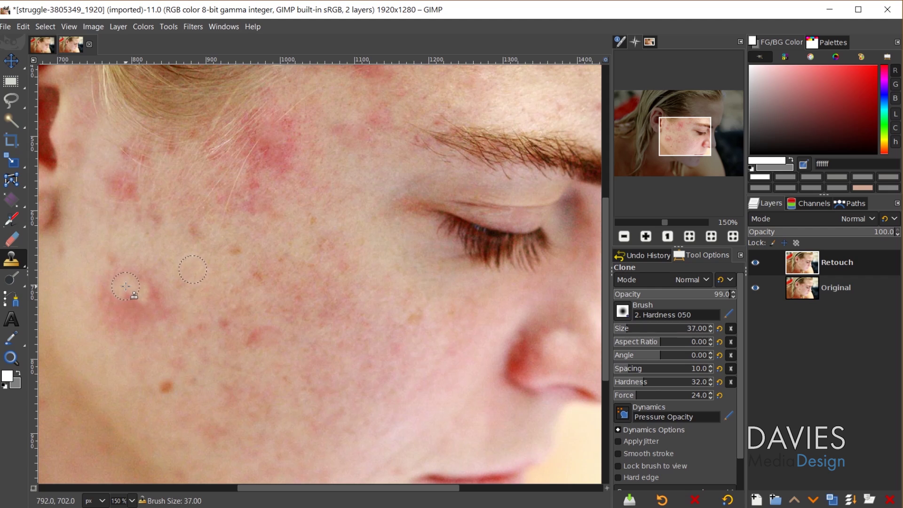
key("bracketright")
key("bracketright")
mouse_move(124, 304)
left_mouse_down()
mouse_move(149, 298)
mouse_move(147, 314)
mouse_move(118, 301)
mouse_move(126, 326)
mouse_move(138, 320)
mouse_move(112, 314)
left_mouse_up()
mouse_move(124, 305)
left_mouse_down()
mouse_move(111, 319)
mouse_move(141, 326)
mouse_move(116, 312)
left_mouse_up()
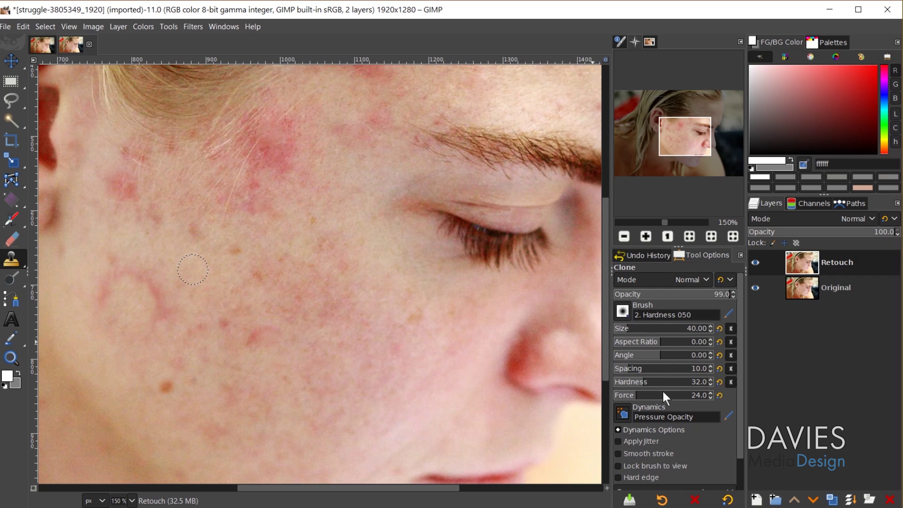
Review the Clone tool's source and alignment options, keeping the source on Image and the alignment on None
left_click_drag(739, 383, 741, 409)
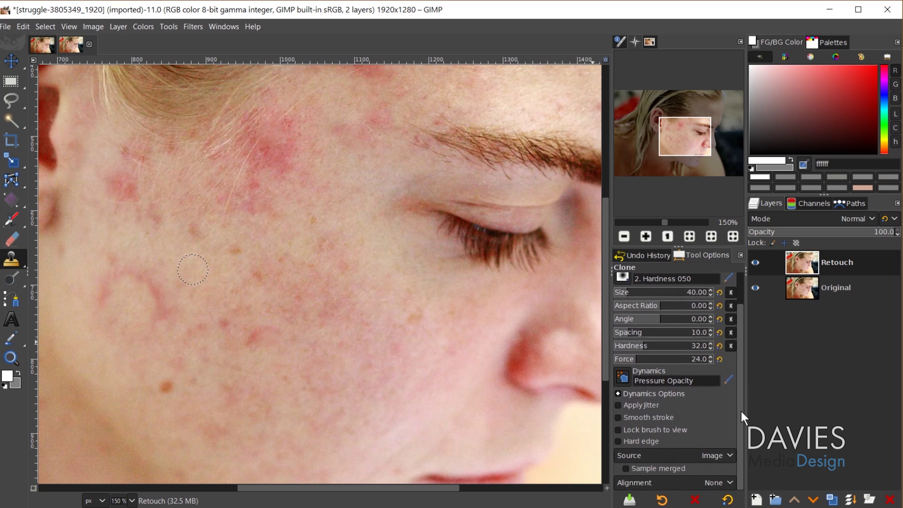
left_click(678, 454)
left_click(680, 455)
left_click(685, 483)
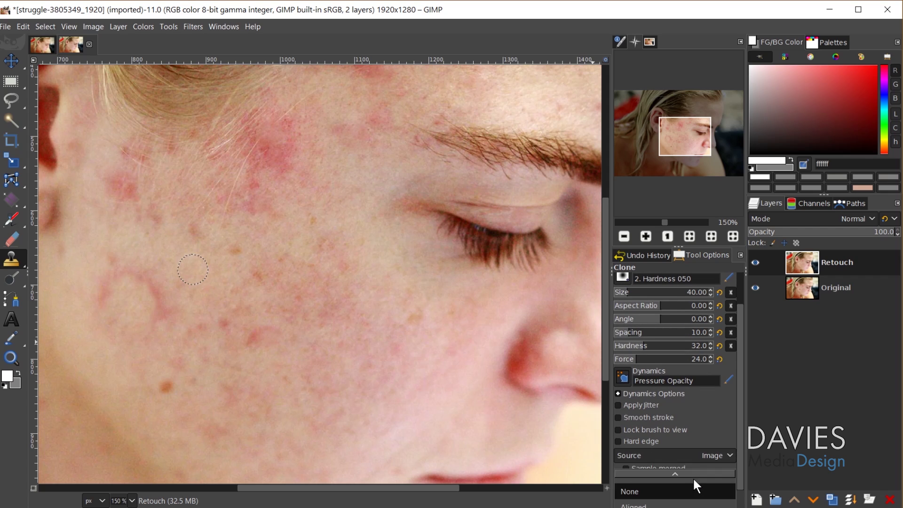
left_click(691, 492)
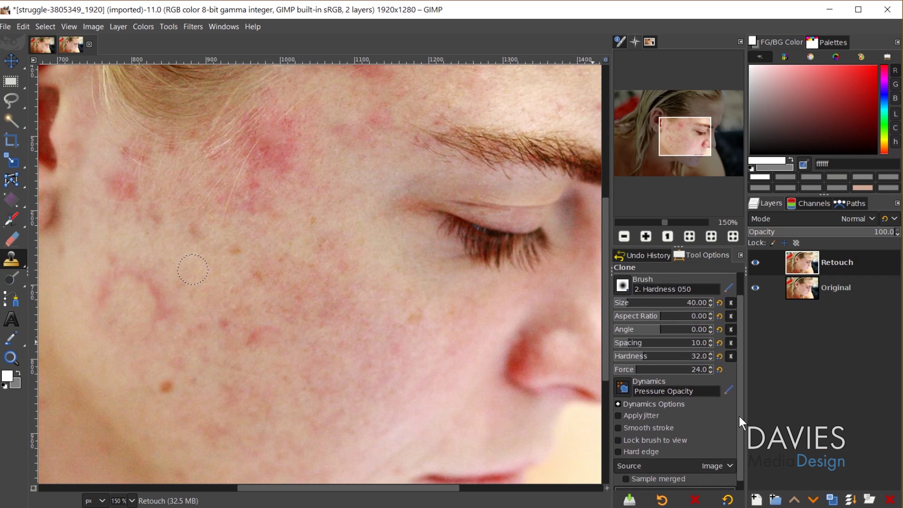
left_click_drag(742, 405, 738, 373)
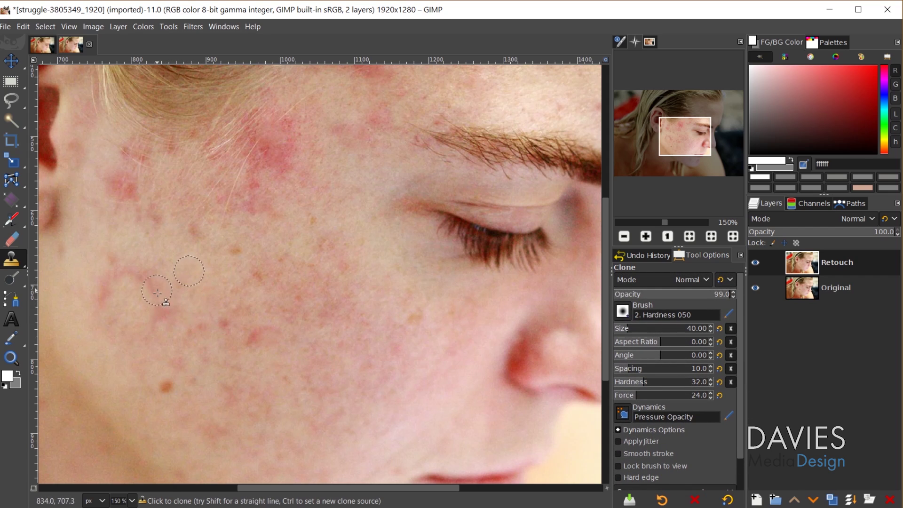
Clone clear skin over the remaining red ring around the large cheek blemish, resampling for its outer edge
mouse_move(157, 291)
left_mouse_down()
mouse_move(158, 318)
mouse_move(171, 305)
mouse_move(158, 330)
left_mouse_up()
mouse_move(102, 278)
left_mouse_down()
mouse_move(201, 287)
mouse_move(202, 277)
mouse_move(148, 291)
mouse_move(137, 278)
mouse_move(195, 265)
mouse_move(198, 276)
mouse_move(123, 274)
mouse_move(105, 300)
left_mouse_up()
left_click(199, 278, "ctrl")
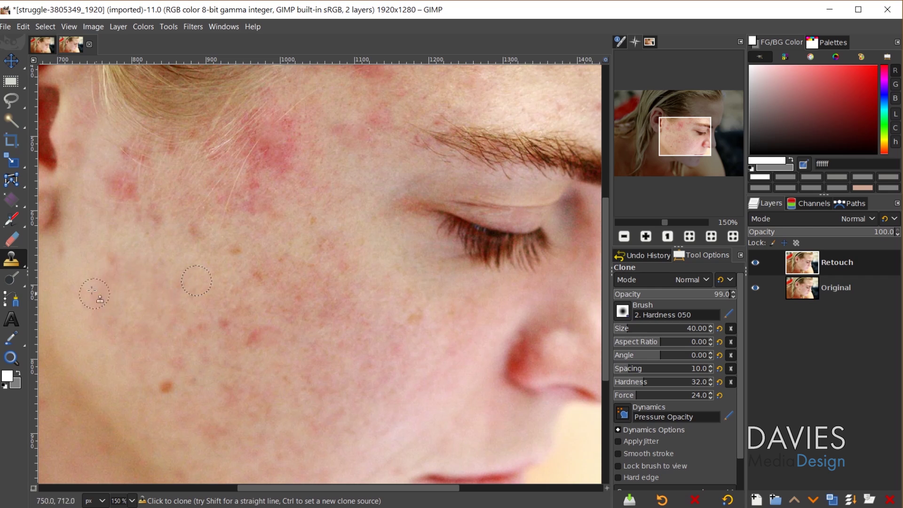
left_click(76, 274, "ctrl")
Clone clear skin over the red blemish beside the earlobe, sampling from just below it
left_click(132, 236, "ctrl")
mouse_move(127, 192)
left_mouse_down()
mouse_move(114, 188)
mouse_move(130, 179)
left_mouse_up()
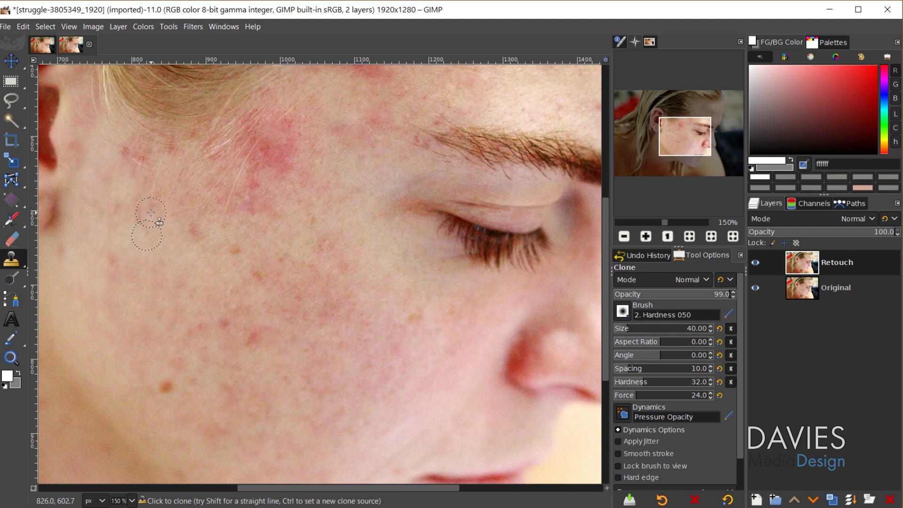
left_click(153, 248, "ctrl")
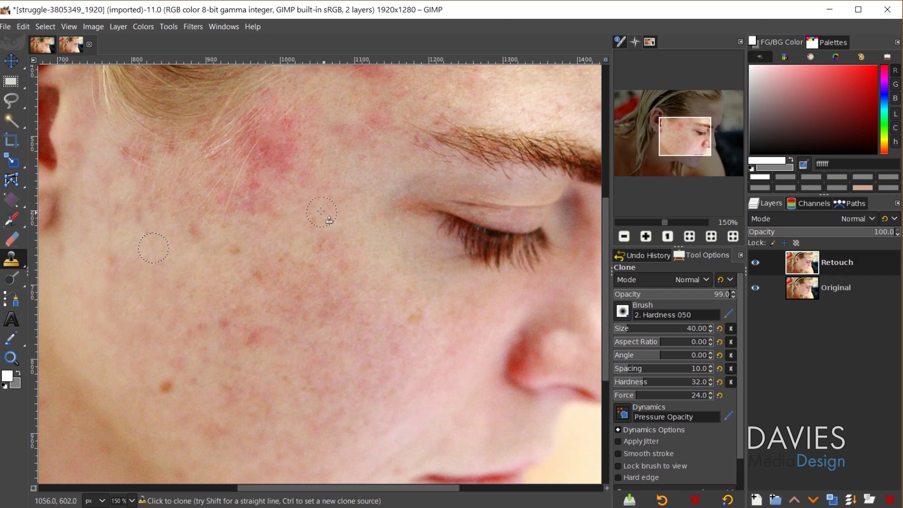
Clone clear skin over the red temple blemish and the pink patch beyond the eyebrow's outer end
left_click(297, 215, "ctrl")
mouse_move(290, 170)
left_mouse_down()
mouse_move(292, 144)
mouse_move(277, 176)
mouse_move(278, 167)
mouse_move(266, 171)
mouse_move(290, 124)
mouse_move(260, 174)
mouse_move(255, 207)
mouse_move(267, 144)
left_mouse_up()
scroll(300, 221, "up", 3)
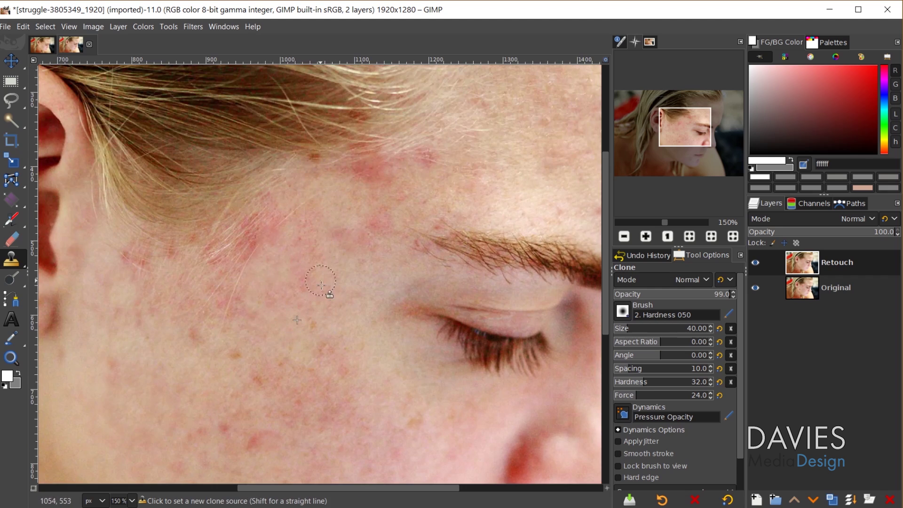
left_click_drag(380, 227, 339, 233)
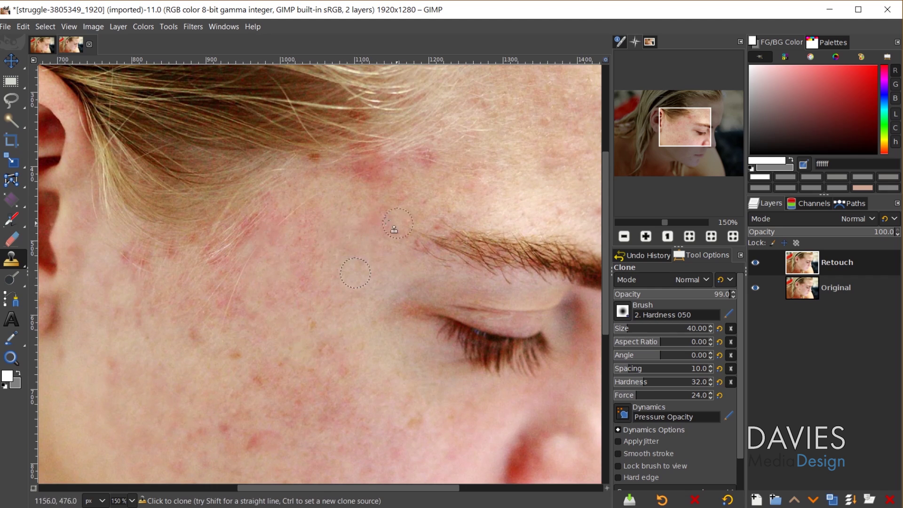
Clone clear skin over the red blemish at the hairline above the temple and the pink spot beside it
left_click(354, 220, "ctrl")
mouse_move(386, 183)
left_mouse_down()
mouse_move(357, 197)
mouse_move(373, 165)
left_mouse_up()
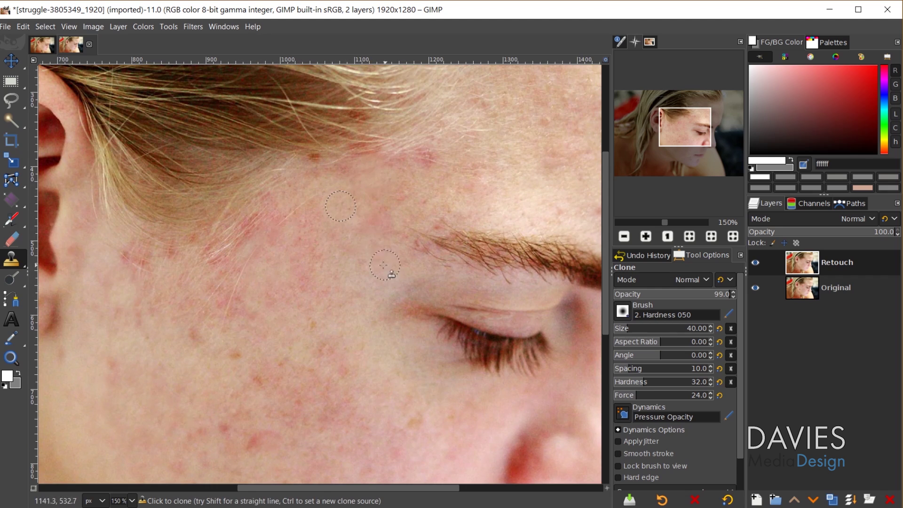
scroll(290, 464, "down", 3)
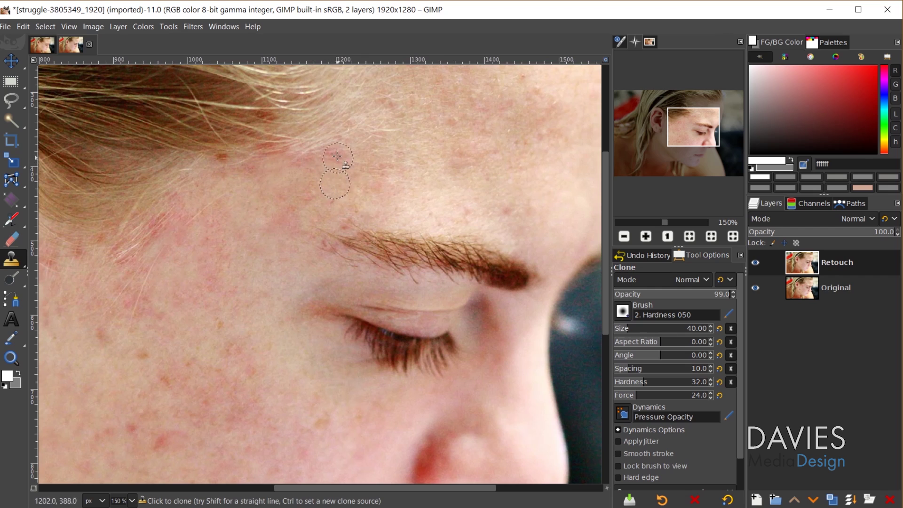
Clone clear skin over the red spot on the upper forehead
scroll(203, 376, "down", 3)
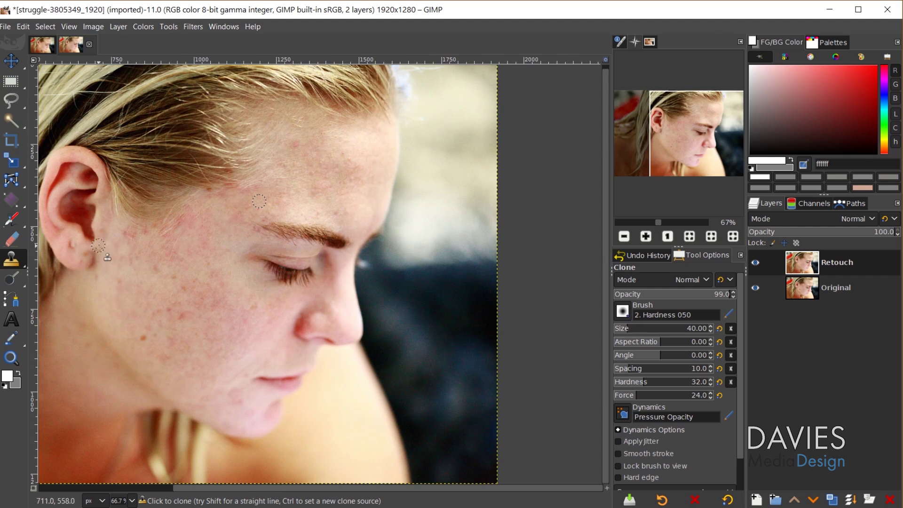
scroll(307, 171, "up", 2)
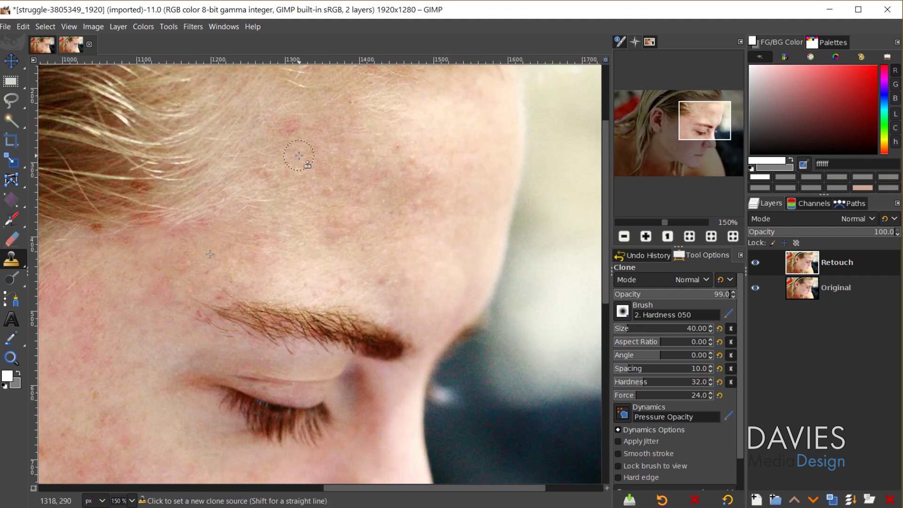
scroll(189, 370, "down", 3)
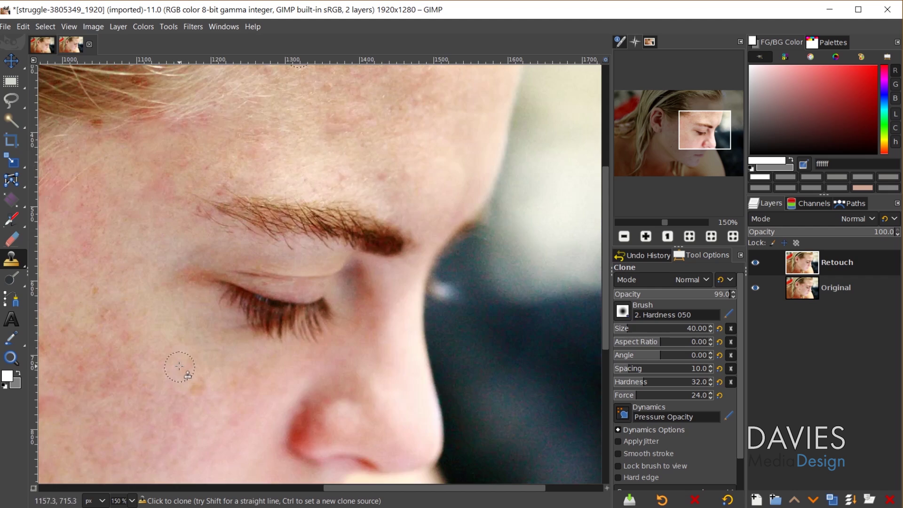
scroll(190, 372, "down", 2)
left_click_drag(251, 488, 174, 487)
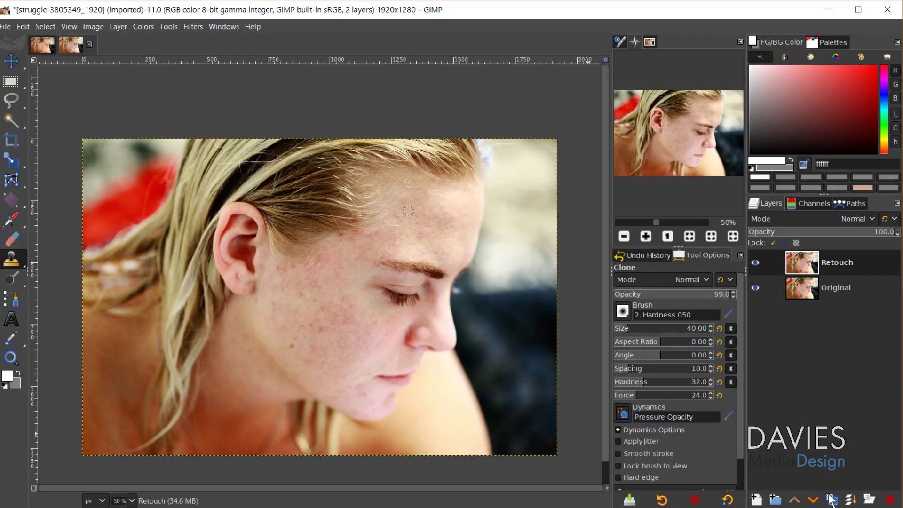
Duplicate the Retouch layer and run Wavelet decompose on the copy with 5 scales stored in a layer group
left_click(832, 500)
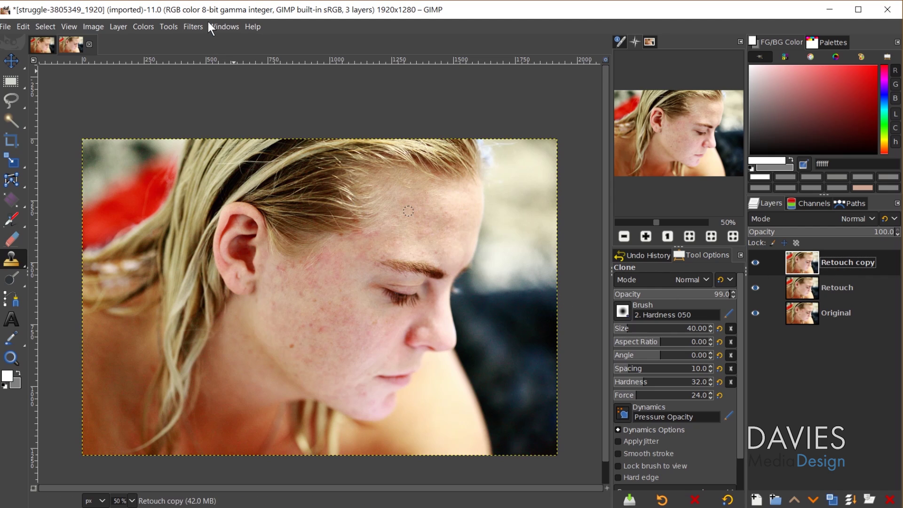
left_click(198, 29)
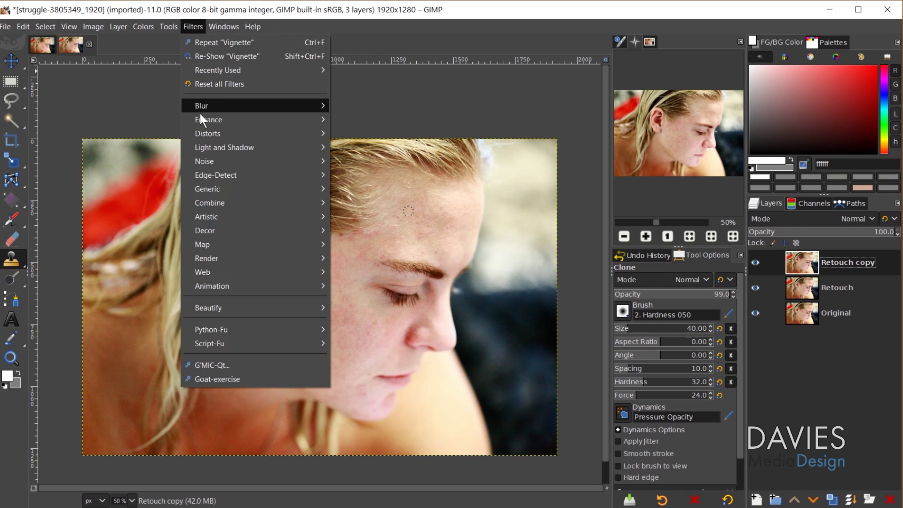
mouse_move(204, 121)
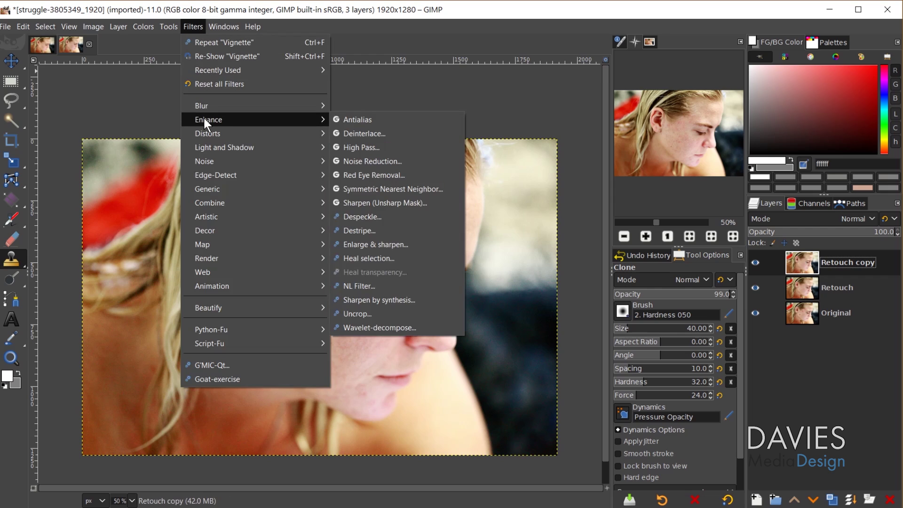
left_click(399, 327)
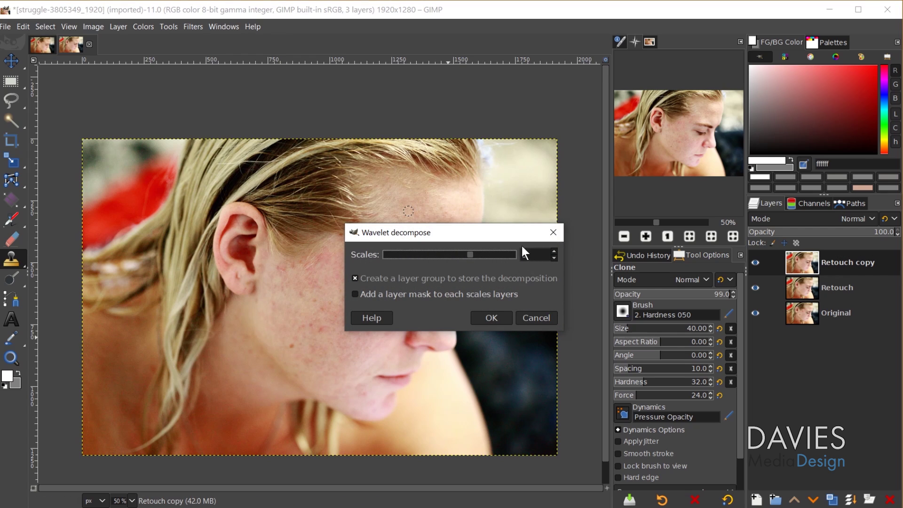
type("5")
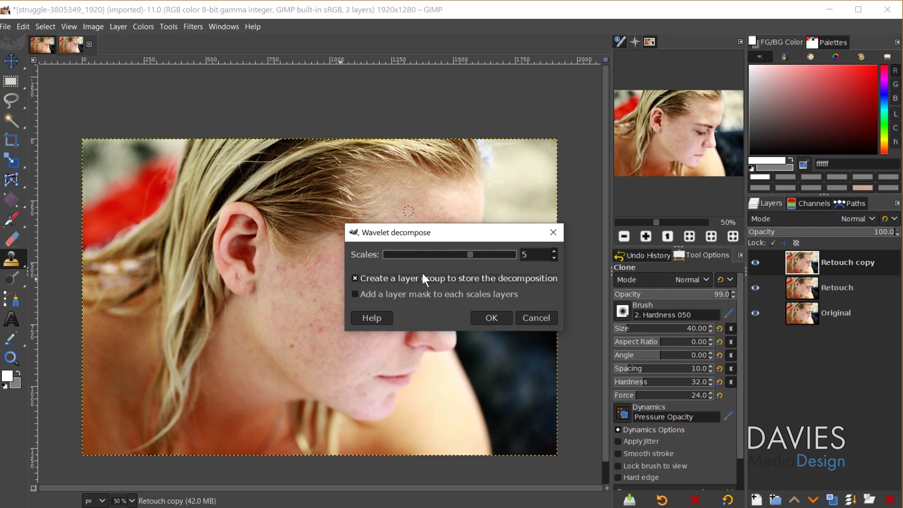
left_click(492, 318)
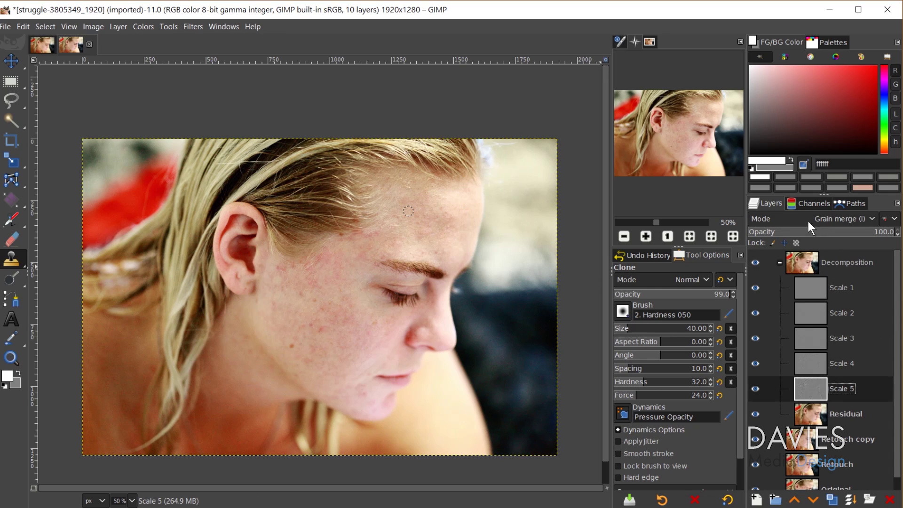
Set the layer preview size to Gigantic and examine the fine detail held in the Scale layers down to Scale 5
left_click(814, 290)
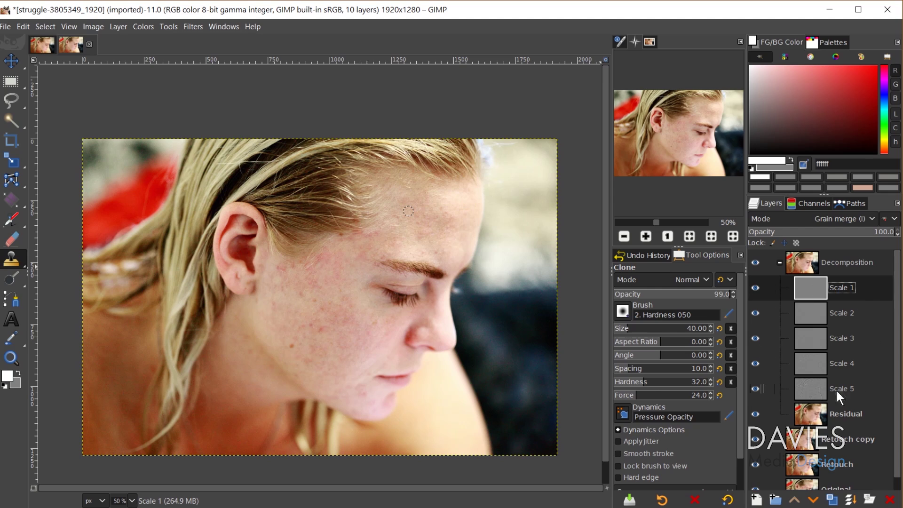
left_click(809, 390)
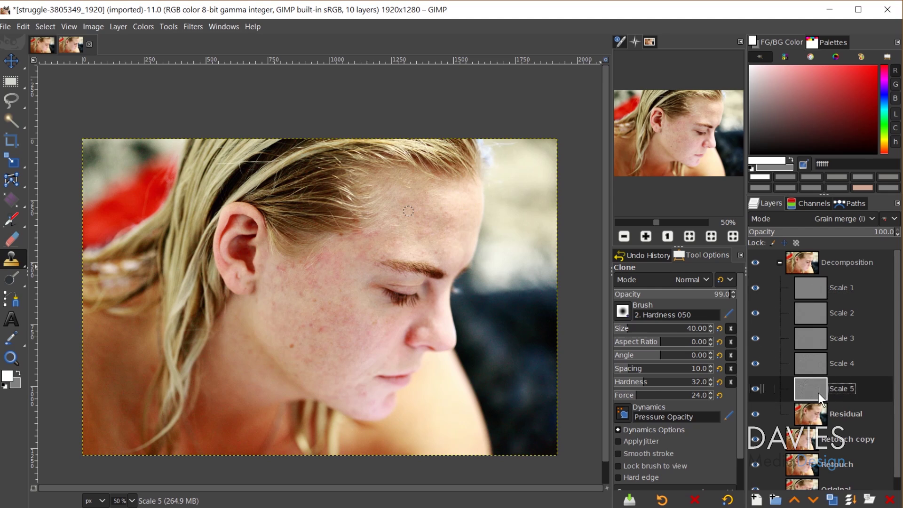
left_click(897, 203)
mouse_move(857, 281)
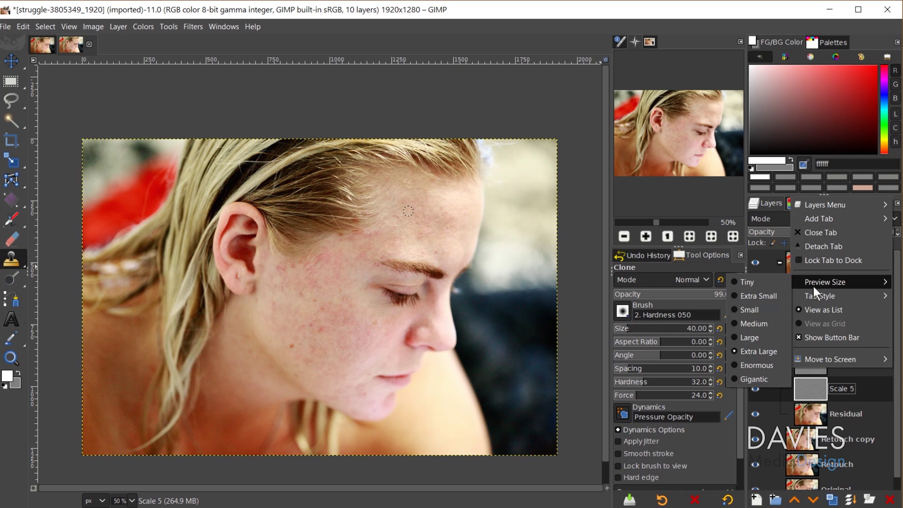
left_click(764, 366)
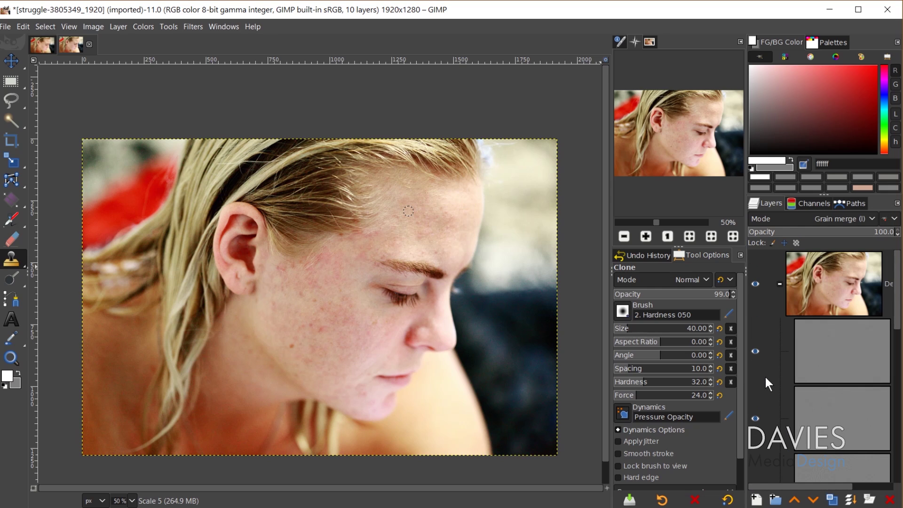
scroll(823, 346, "down", 3)
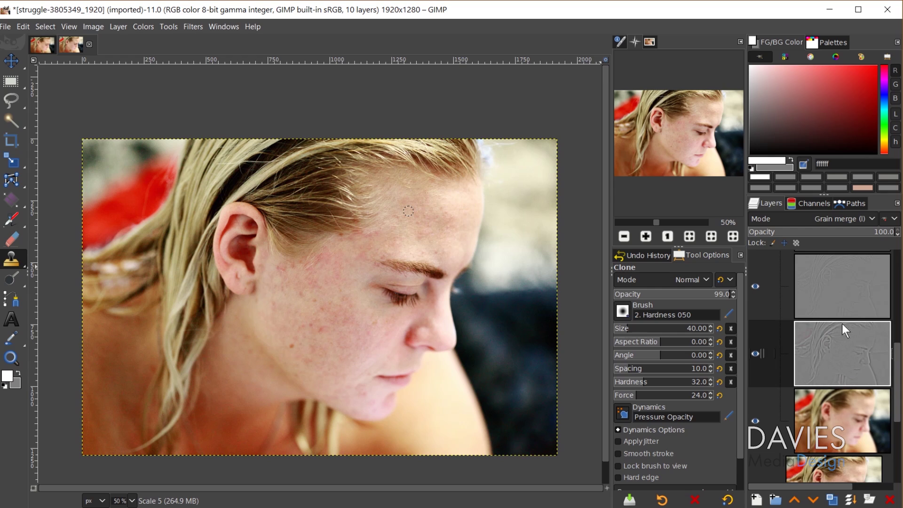
left_click_drag(899, 377, 896, 280)
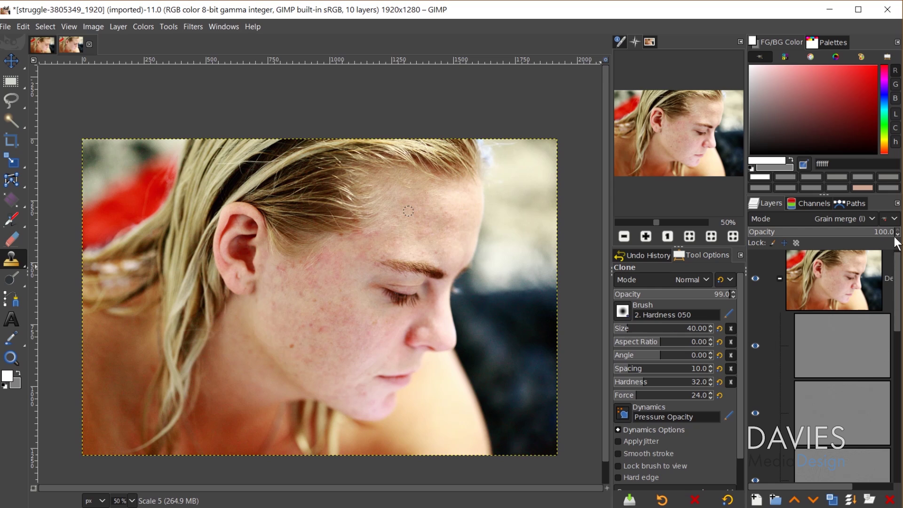
Reduce the layer preview size to Large
left_click(897, 203)
left_click(898, 205)
left_click(897, 203)
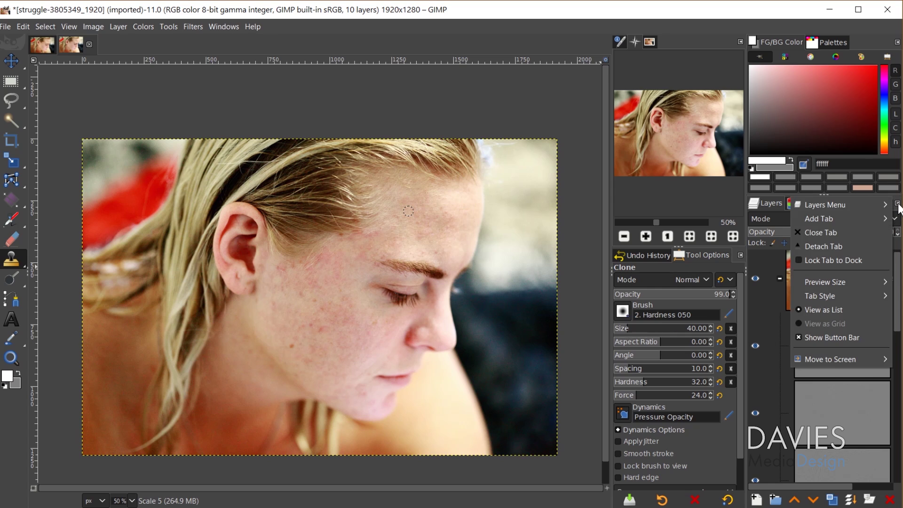
mouse_move(826, 283)
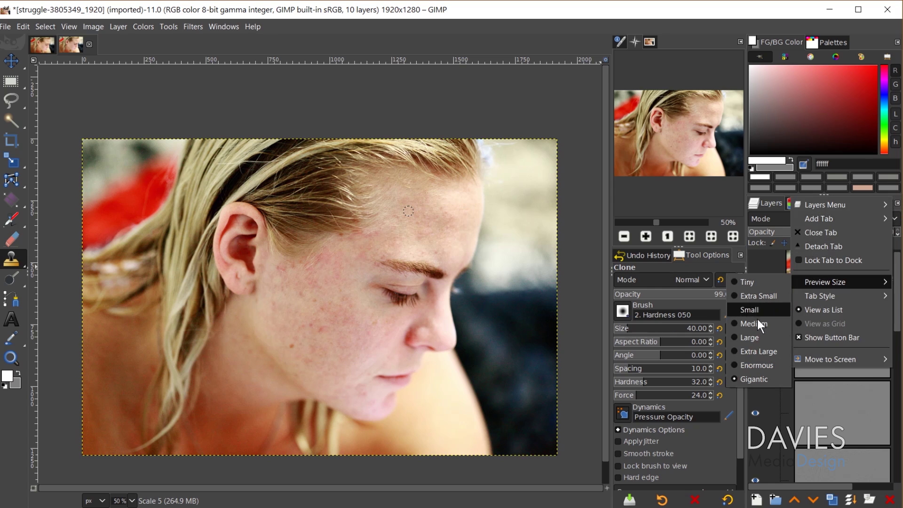
left_click(758, 335)
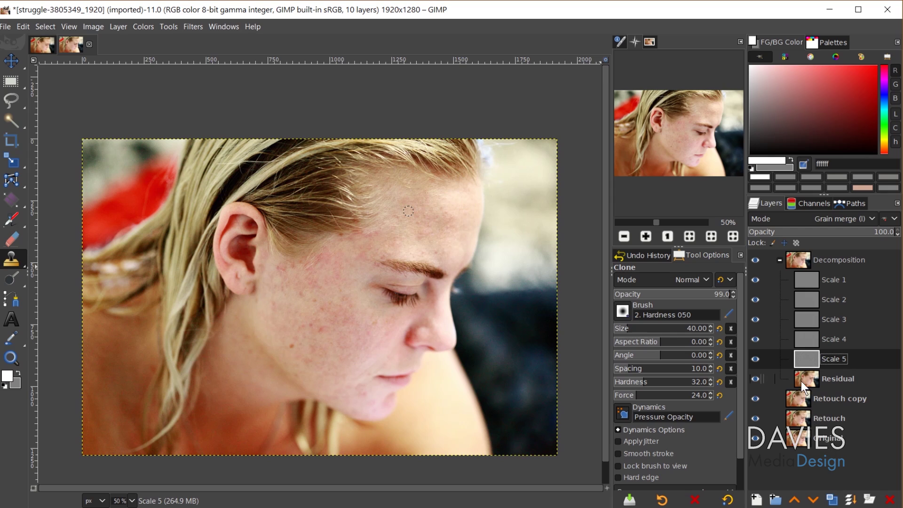
Isolate the Residual layer in the Decomposition group, compare it with the group hidden, and make all the scale layers visible again
left_click(755, 379, "shift")
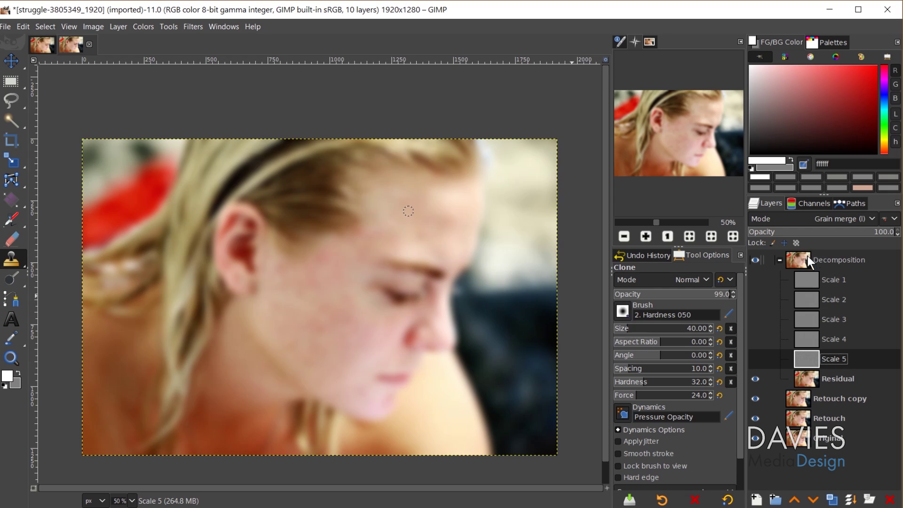
left_click(754, 258)
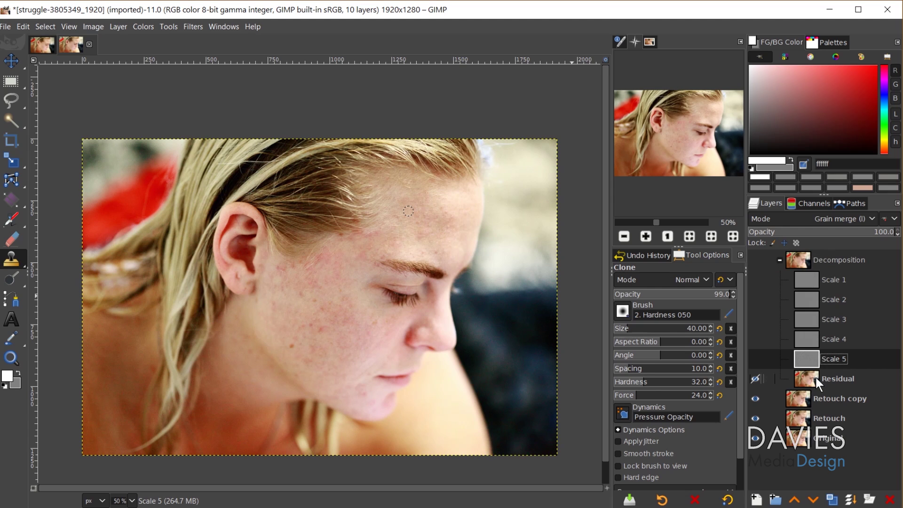
left_click(755, 259)
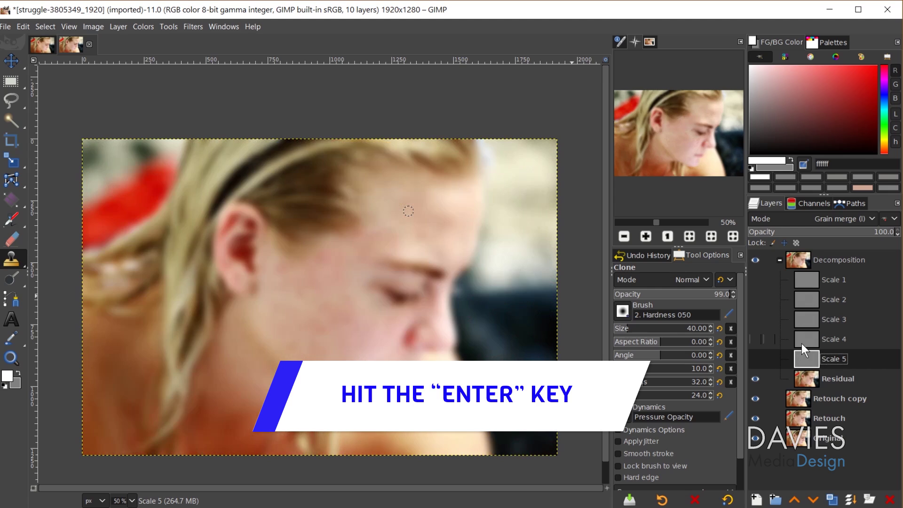
left_click(756, 375, "shift")
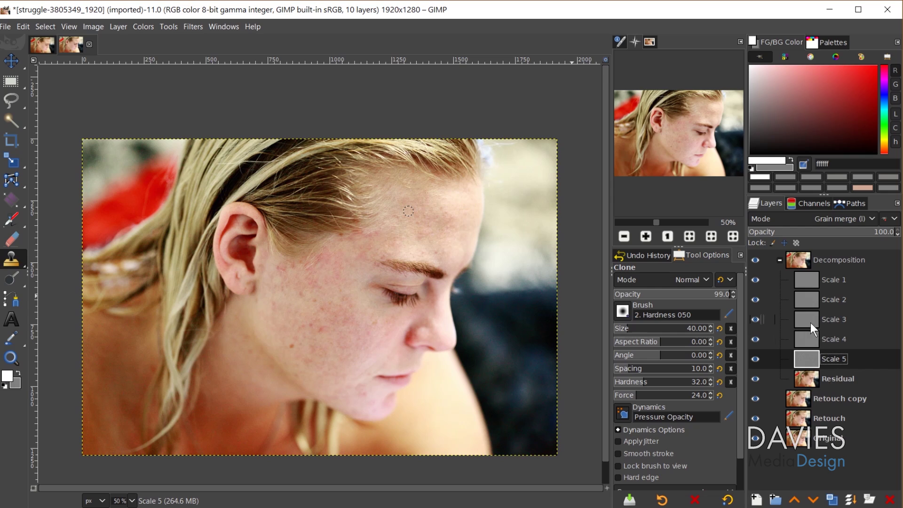
On the Residual layer, outline the cheek, temple and jaw skin with Free Select feathered at radius 27.7, leaving out the eye, nostril and lips
left_click(808, 376)
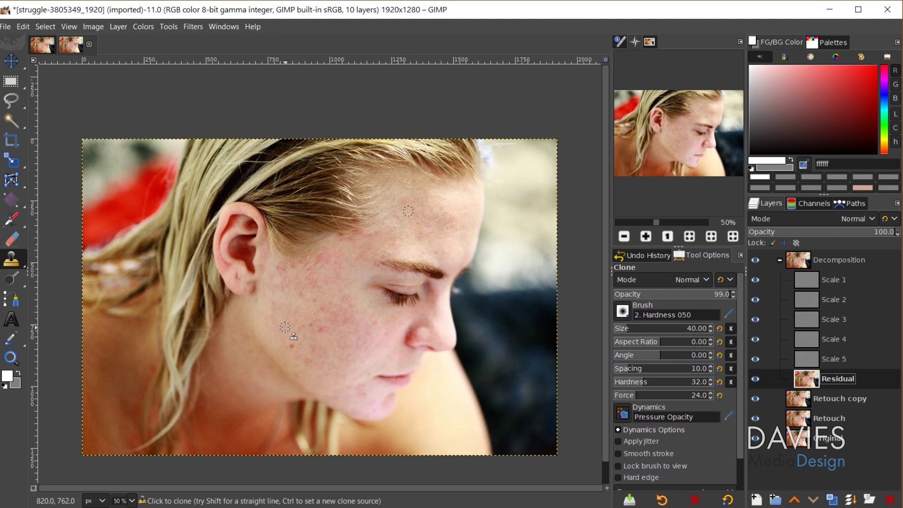
scroll(341, 381, "up", 1)
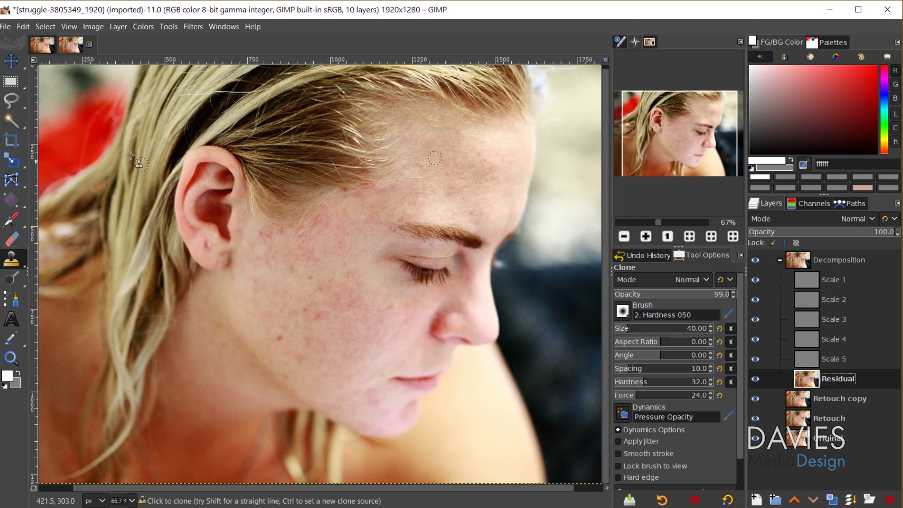
left_click(10, 99)
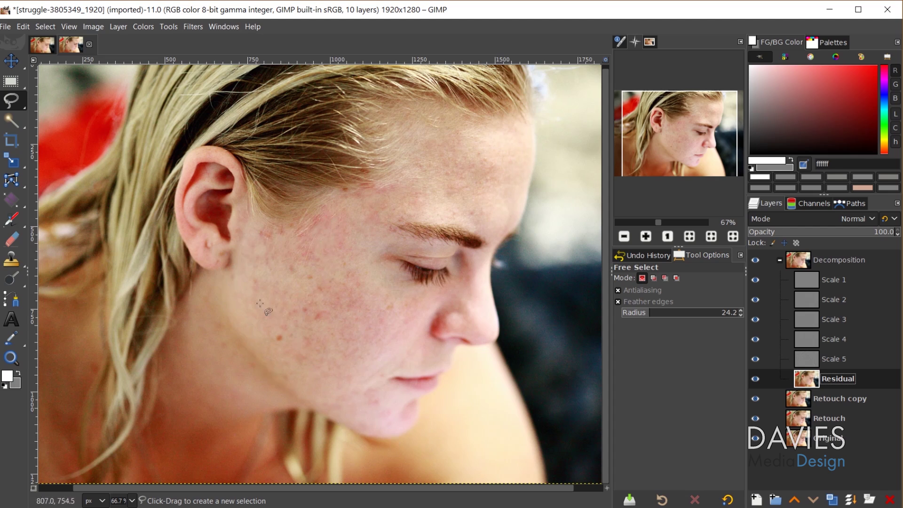
left_click(617, 301)
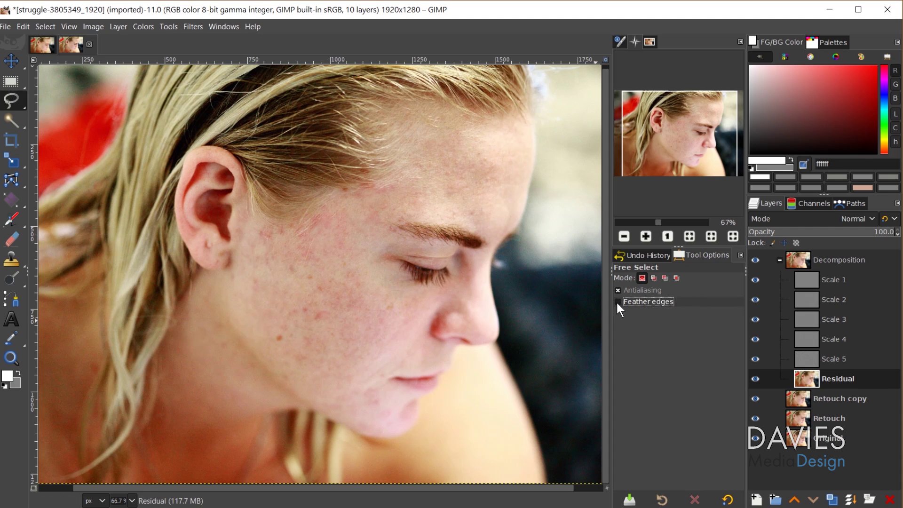
left_click(617, 301)
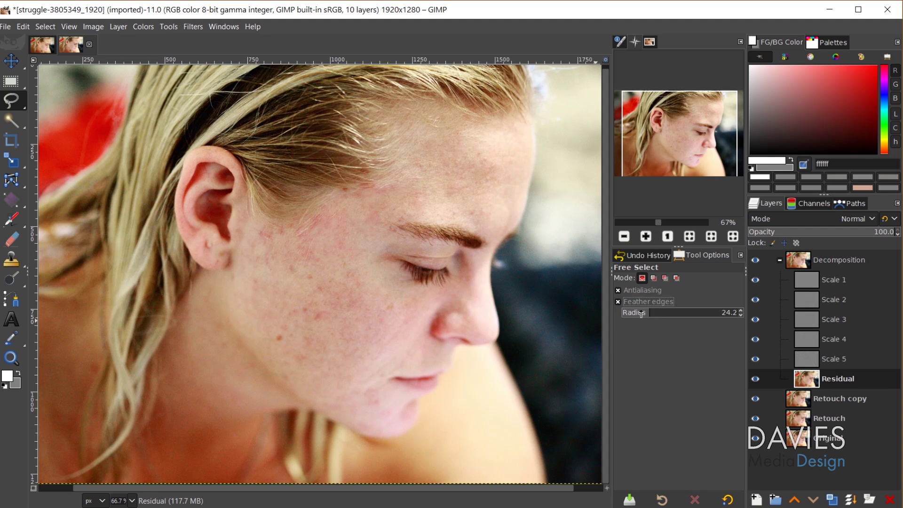
left_click_drag(648, 313, 654, 313)
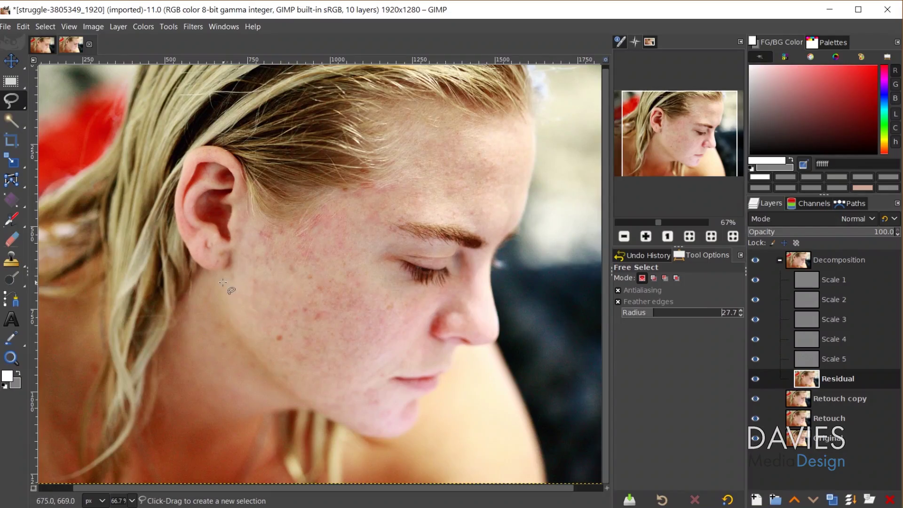
mouse_move(226, 269)
left_mouse_down()
mouse_move(229, 329)
mouse_move(278, 383)
mouse_move(378, 437)
mouse_move(407, 428)
mouse_move(419, 390)
mouse_move(385, 375)
mouse_move(441, 361)
mouse_move(446, 344)
mouse_move(427, 326)
mouse_move(449, 305)
mouse_move(455, 280)
mouse_move(412, 288)
mouse_move(388, 274)
mouse_move(387, 262)
mouse_move(408, 254)
mouse_move(448, 262)
mouse_move(452, 247)
mouse_move(391, 237)
mouse_move(388, 204)
mouse_move(372, 188)
mouse_move(324, 203)
mouse_move(314, 229)
mouse_move(278, 234)
mouse_move(257, 220)
mouse_move(229, 270)
left_mouse_up()
key("Return")
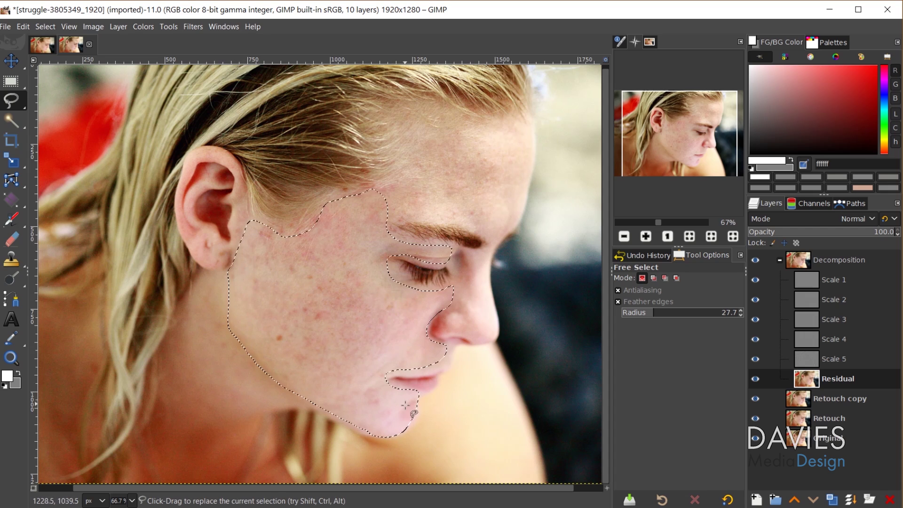
Add the rest of the chin and the strip of skin between the upper lip and nose to the face selection
key("shift")
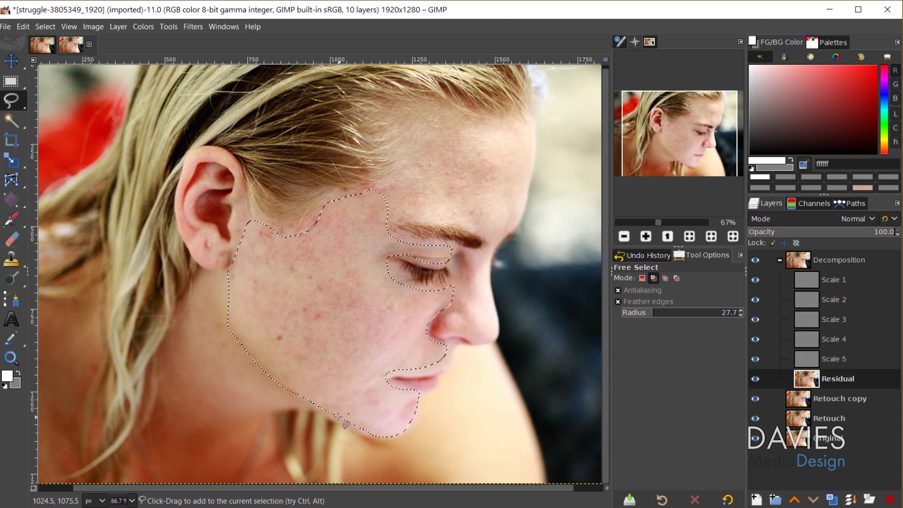
left_click_drag(324, 405, 333, 409)
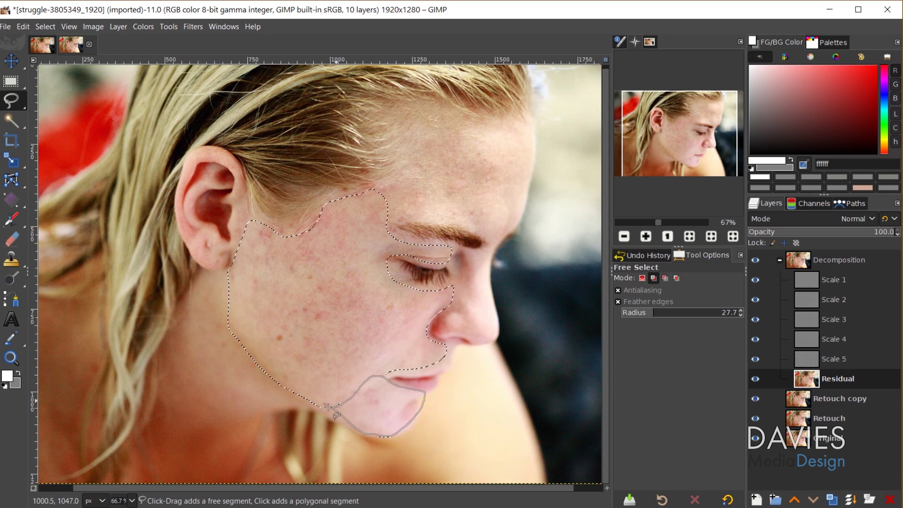
left_click_drag(328, 407, 324, 404)
key("shift")
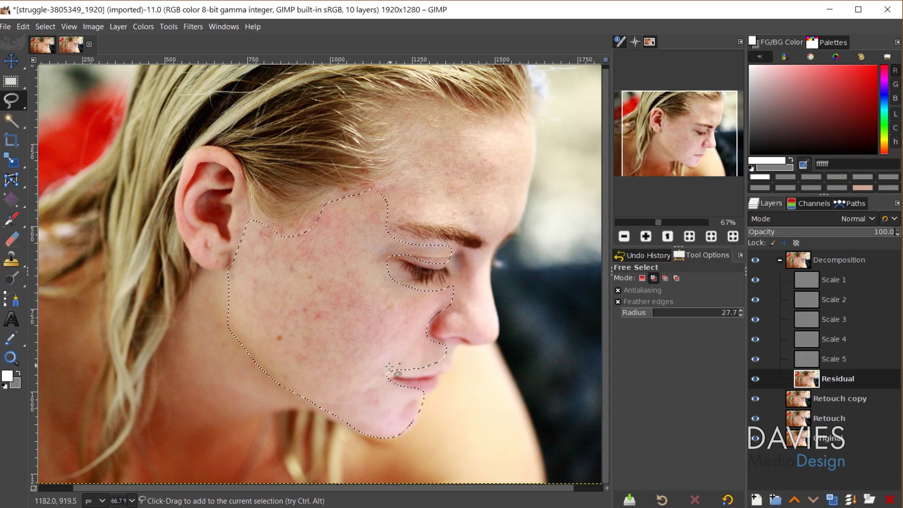
left_click_drag(384, 376, 388, 375)
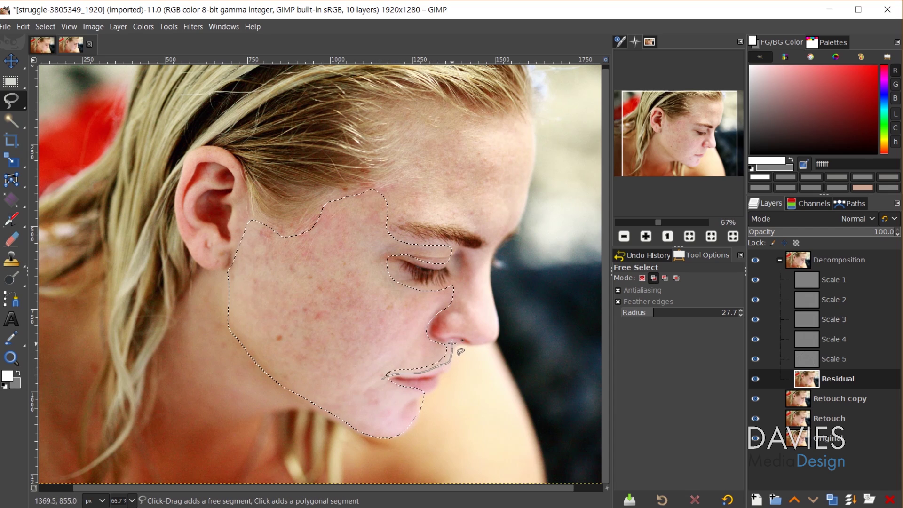
left_click(382, 378)
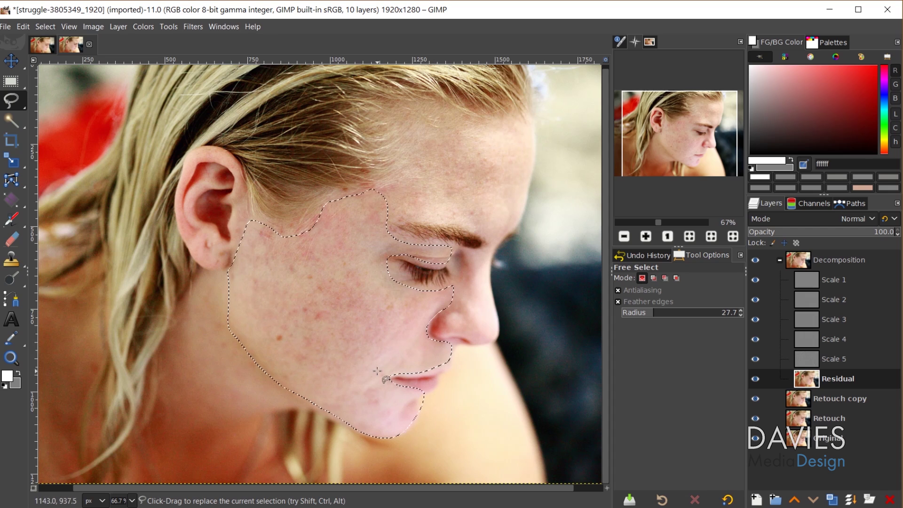
Add the skin around the outer corner of the eye and just beneath it to the face selection
key("shift")
left_click_drag(378, 259, 399, 272)
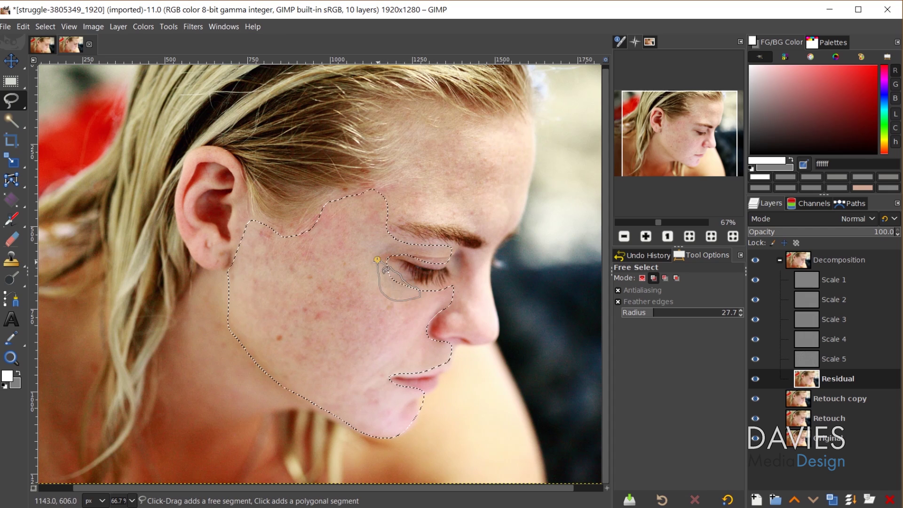
left_click(377, 259)
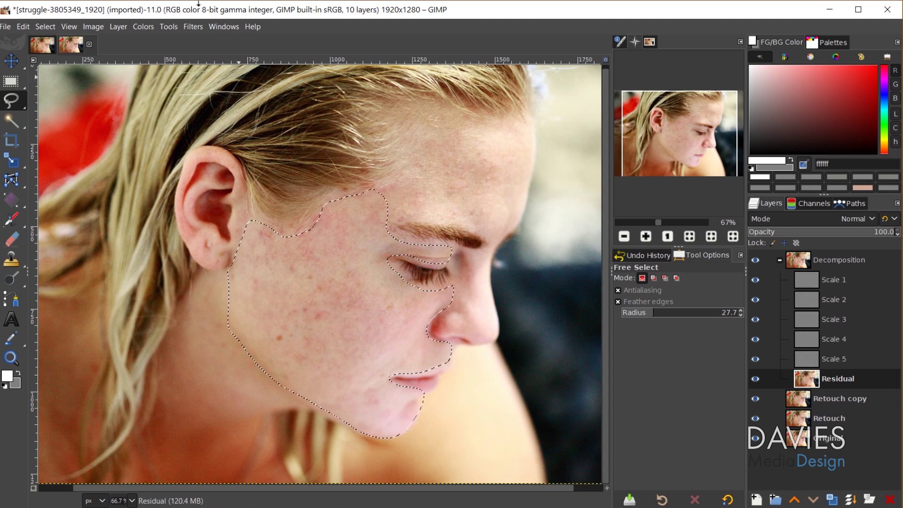
Apply a Gaussian Blur of 30.94 in X and Y to the selected skin on the Residual layer, comparing the preview off and on
left_click(193, 27)
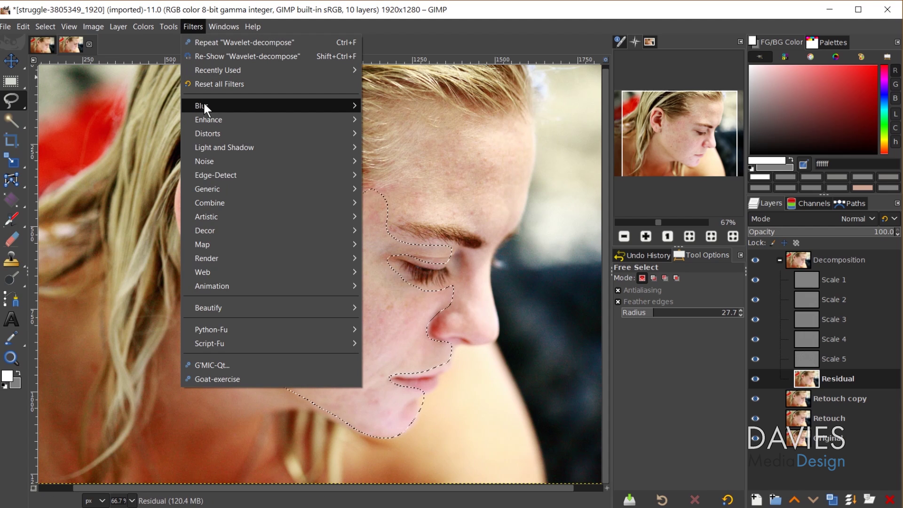
mouse_move(205, 107)
left_click(410, 105)
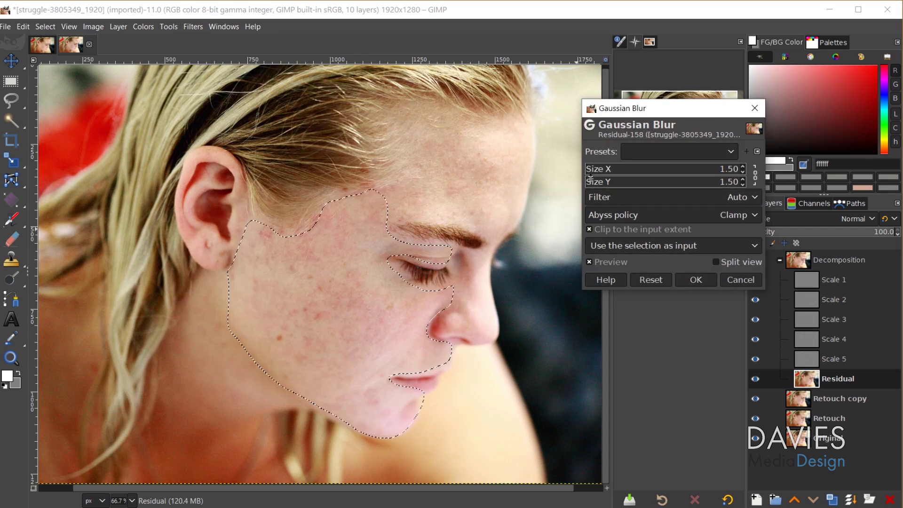
left_click_drag(591, 173, 633, 168)
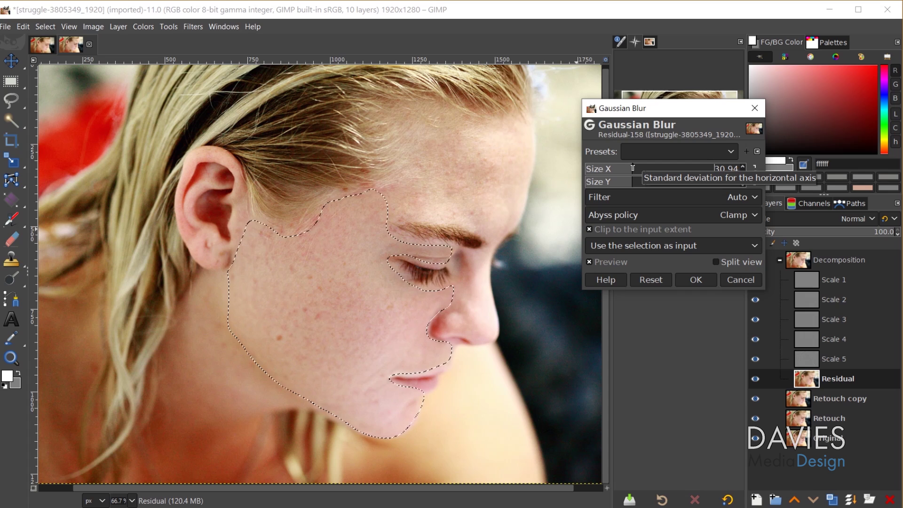
left_click(611, 262)
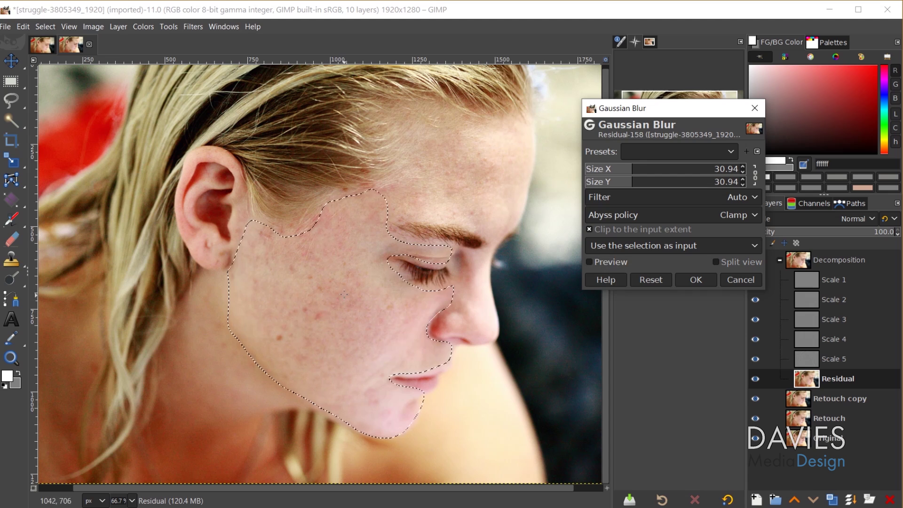
left_click(591, 260)
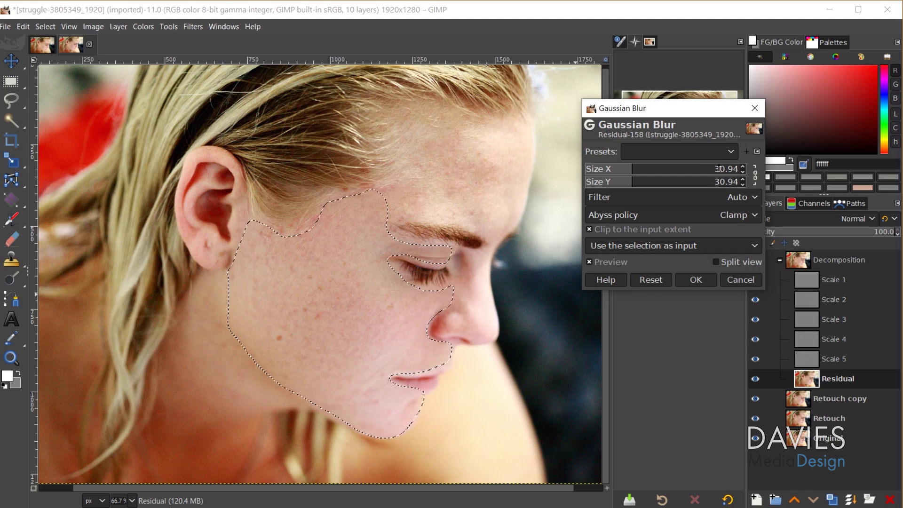
left_click(706, 278)
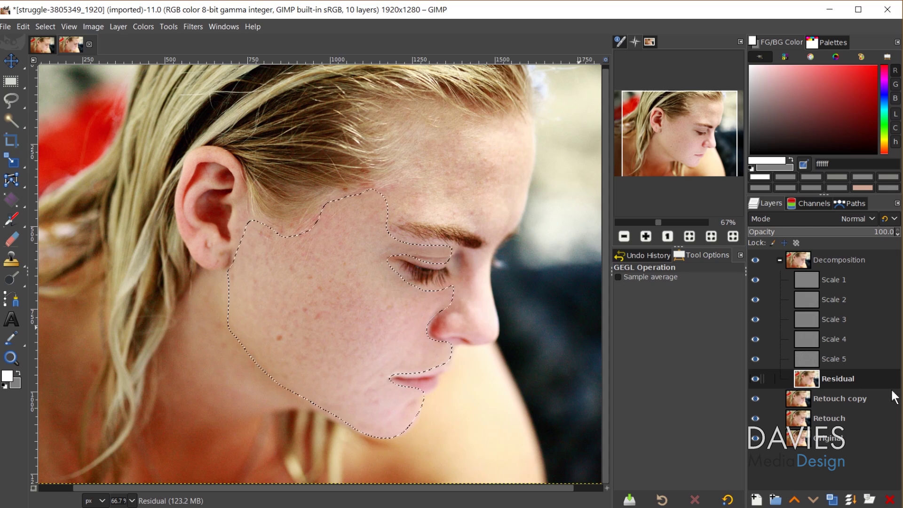
Apply a Gaussian Blur of 9.19 in X and Y to the selected face skin on the Scale 5 layer, comparing the preview off and on
left_click(809, 355)
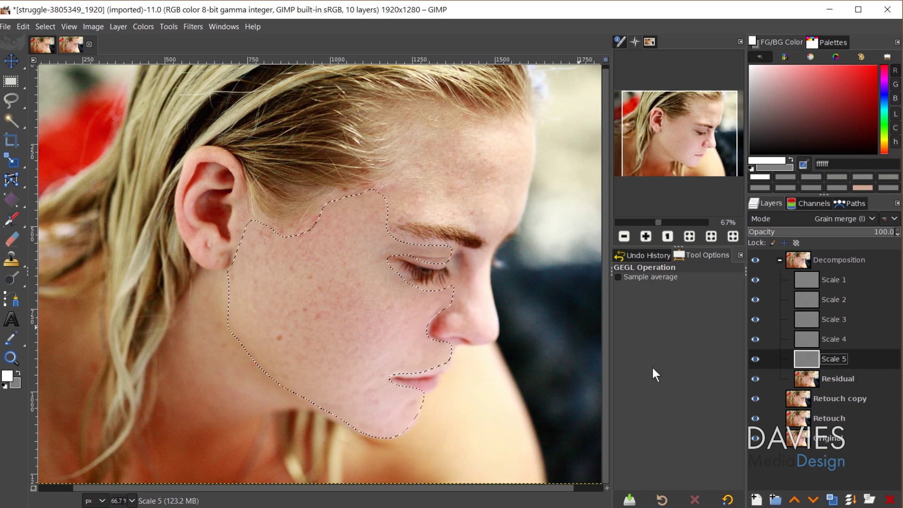
left_click(193, 26)
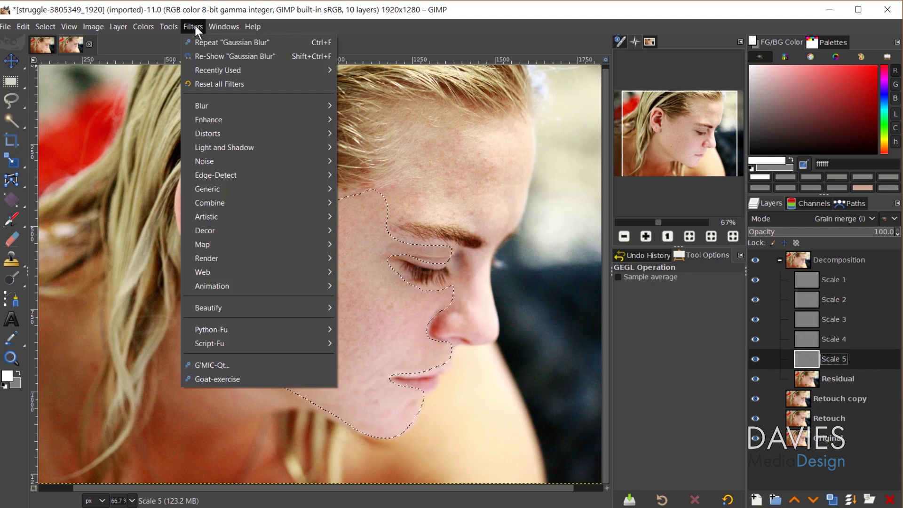
mouse_move(202, 108)
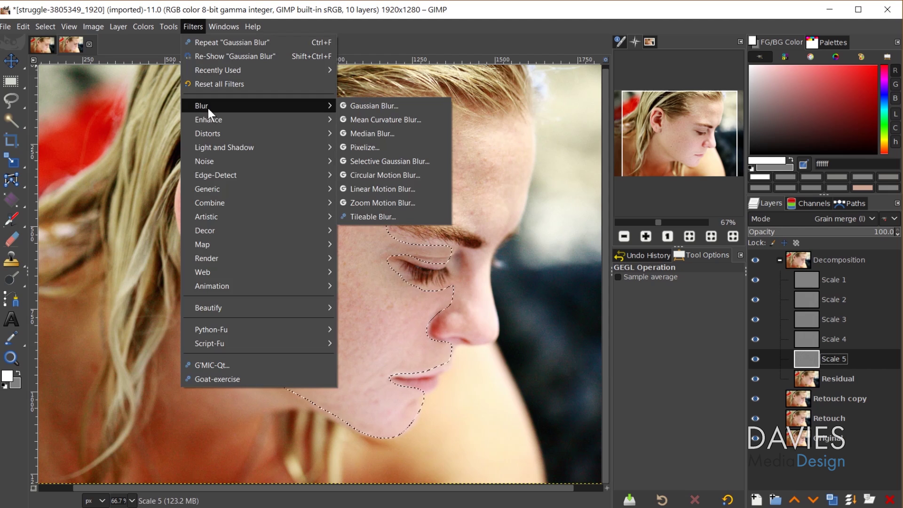
left_click(389, 105)
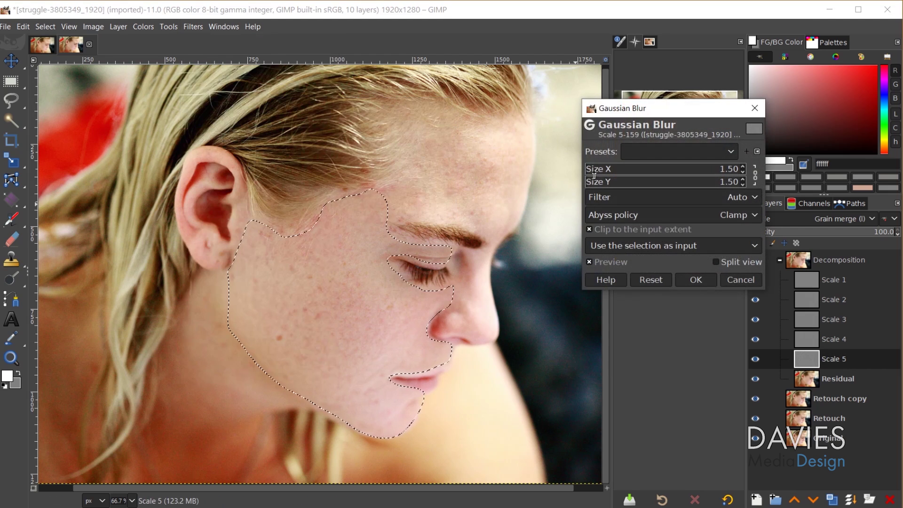
mouse_move(594, 175)
left_mouse_down()
mouse_move(633, 175)
mouse_move(592, 168)
mouse_move(599, 166)
left_mouse_up()
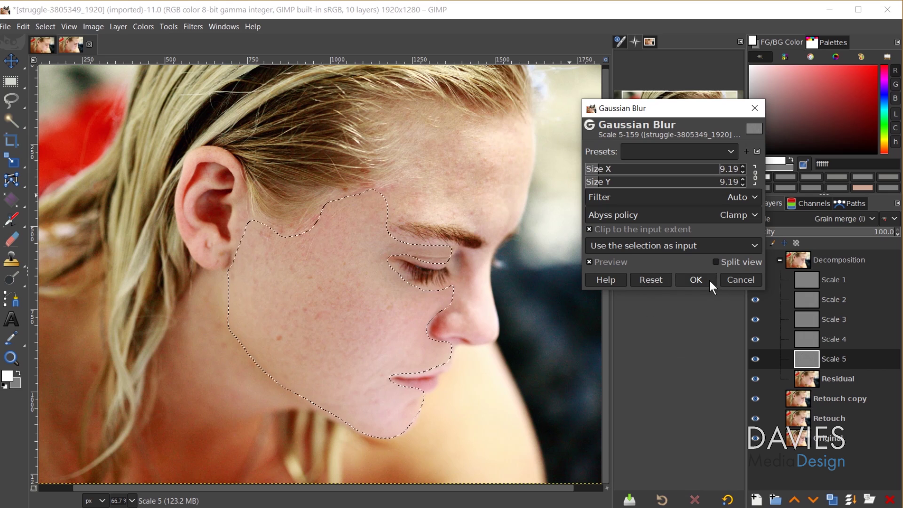
left_click(622, 262)
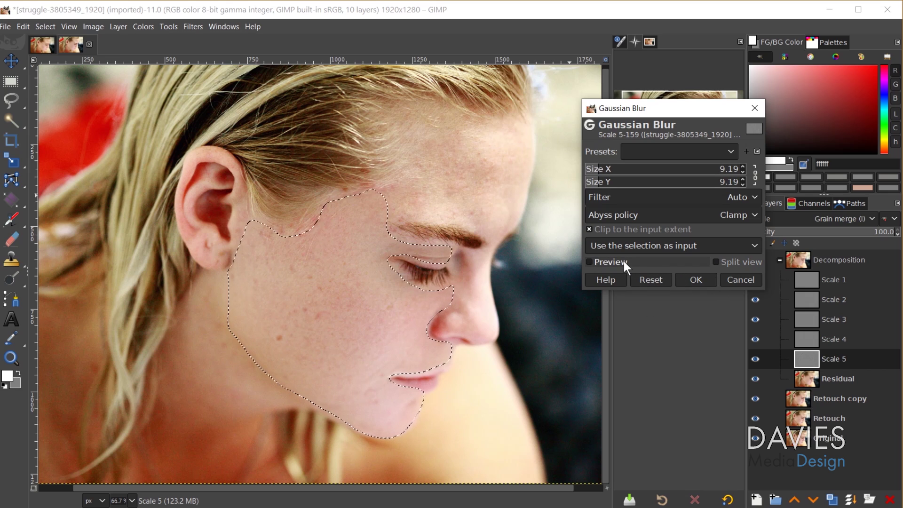
left_click(624, 261)
left_click(696, 279)
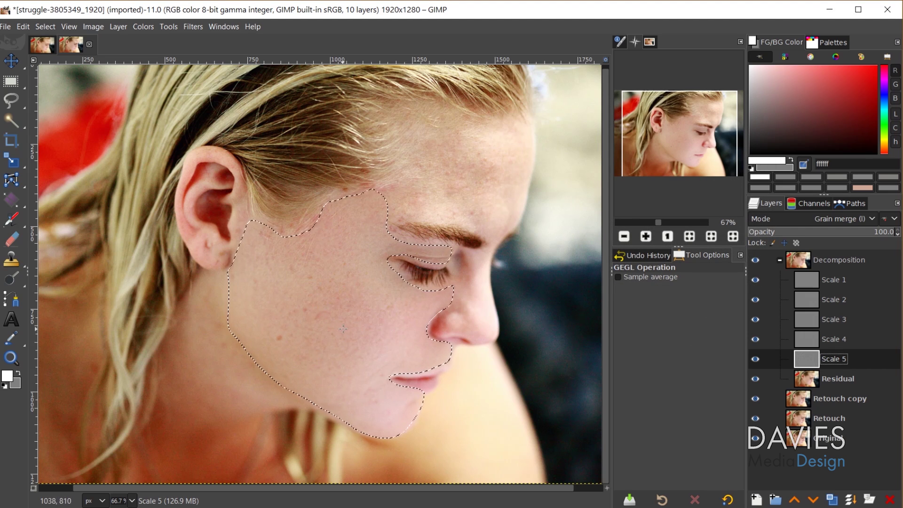
Apply a Gaussian Blur of 2.48 in X and Y to the selected face skin on the Scale 4 layer, and clear the selection
left_click(809, 341)
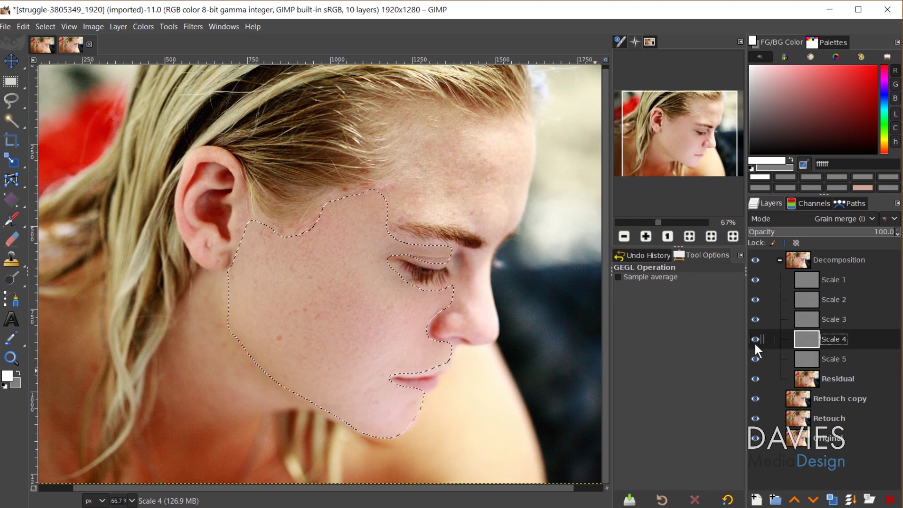
left_click(192, 26)
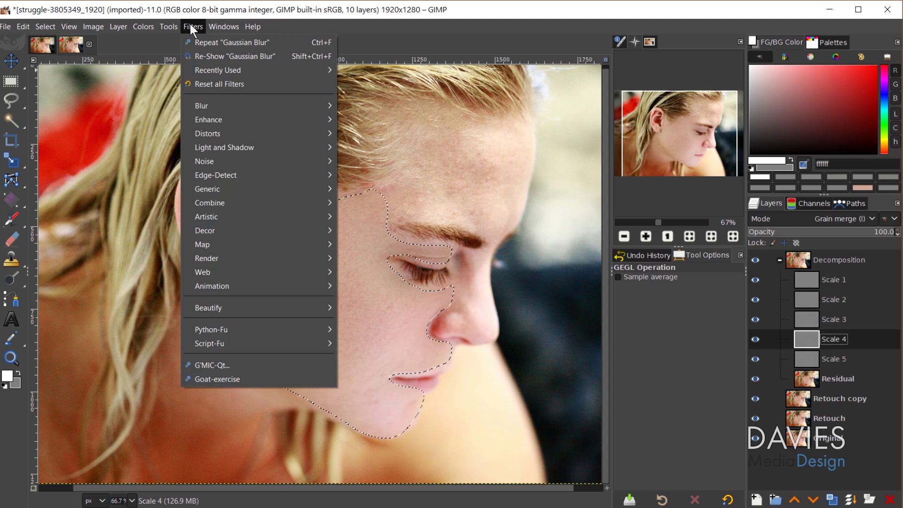
mouse_move(207, 100)
left_click(345, 102)
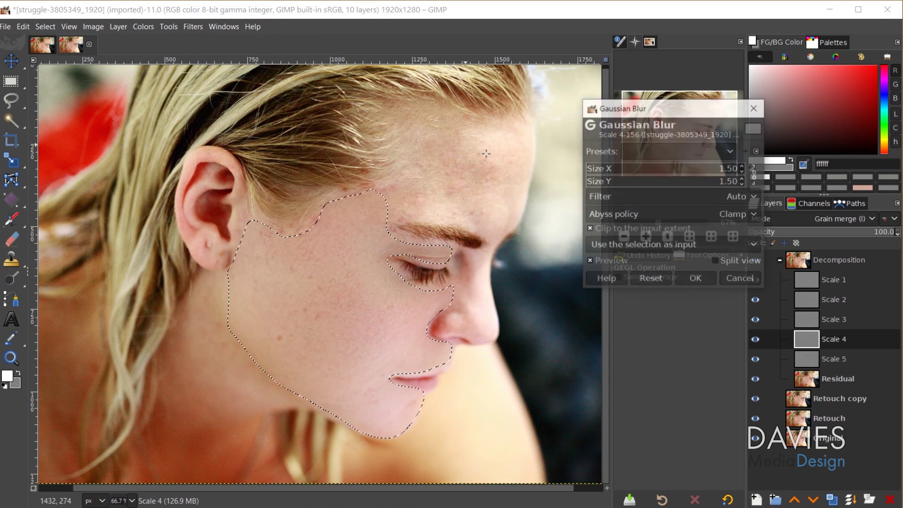
left_click_drag(588, 169, 588, 168)
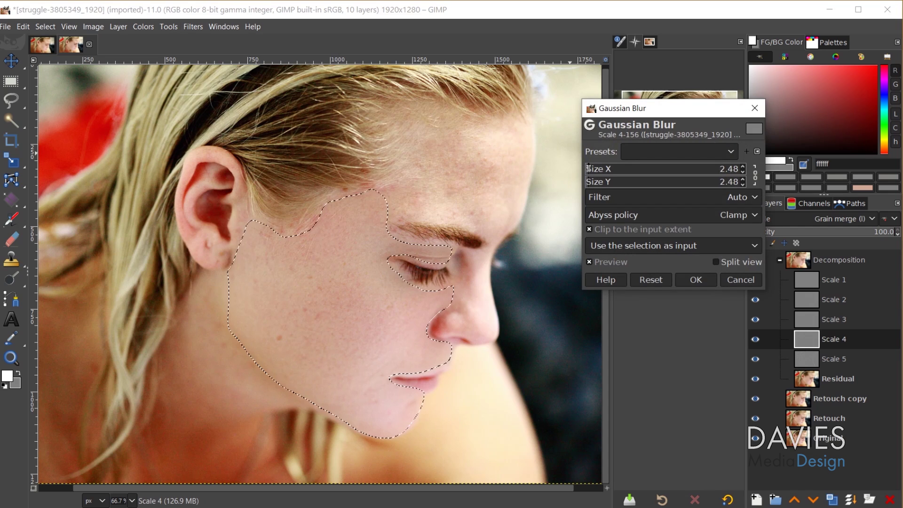
left_click(696, 280)
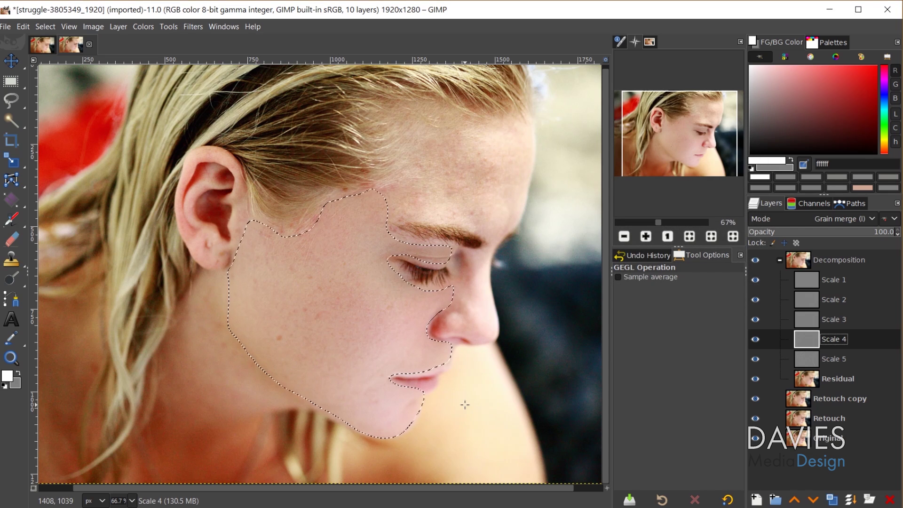
key("ctrl+shift+a")
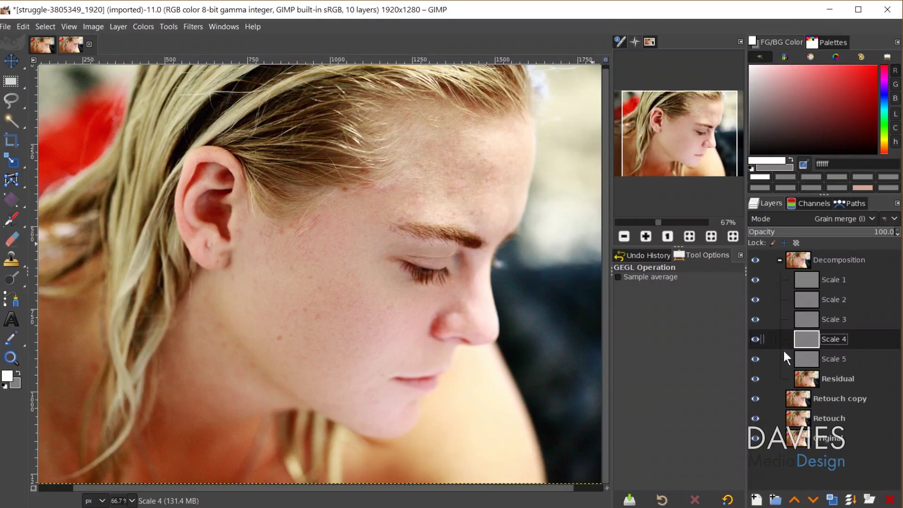
On the Residual layer, outline the forehead skin between hairline and eyebrow with Free Select feathered at radius 27.7, extending to the nose bridge
left_click(810, 378)
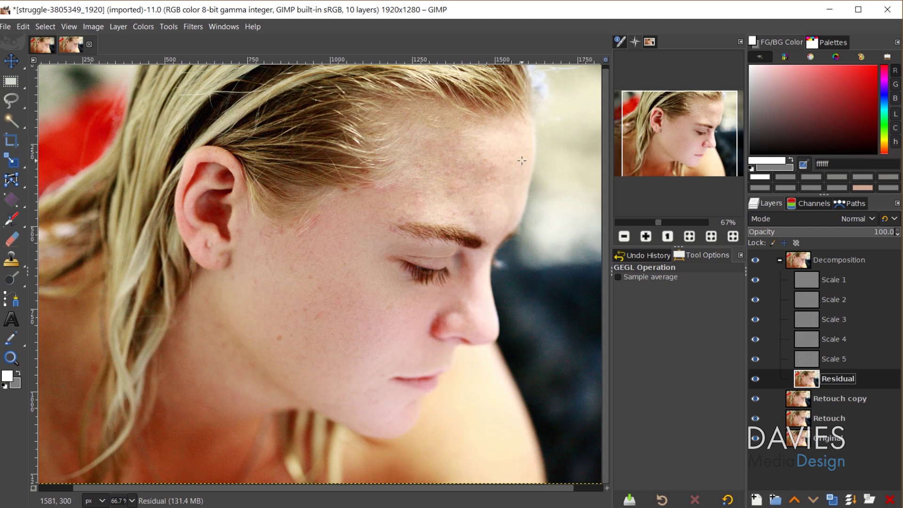
key("1")
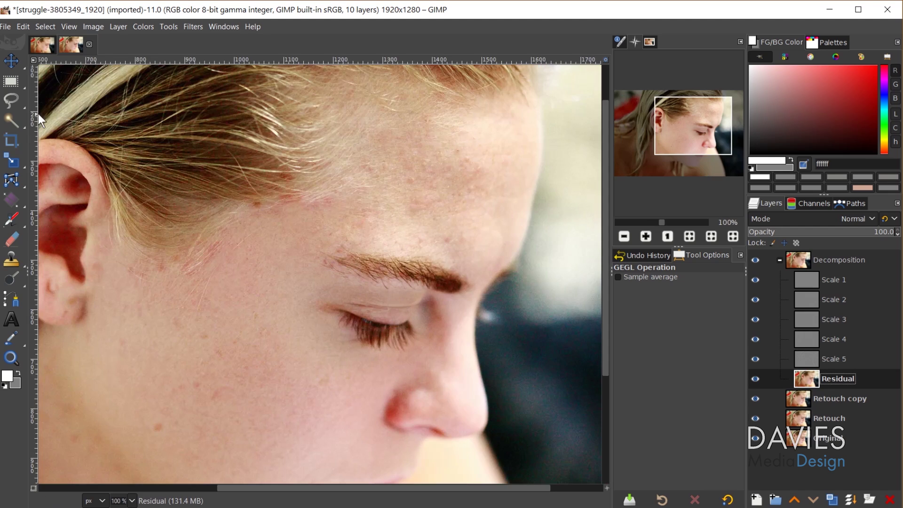
left_click(11, 100)
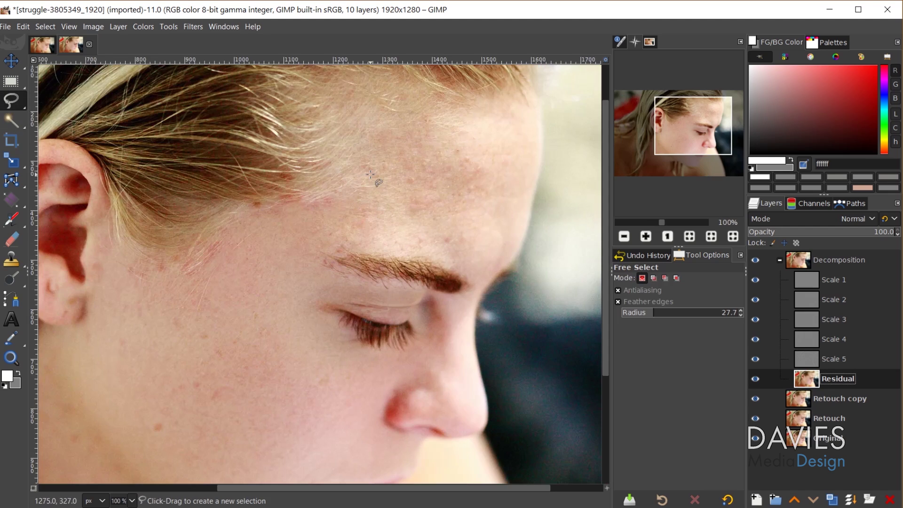
mouse_move(375, 124)
left_mouse_down()
mouse_move(349, 192)
mouse_move(307, 217)
mouse_move(313, 248)
mouse_move(440, 256)
mouse_move(469, 269)
mouse_move(481, 291)
mouse_move(524, 231)
mouse_move(537, 160)
mouse_move(533, 102)
mouse_move(375, 123)
left_mouse_up()
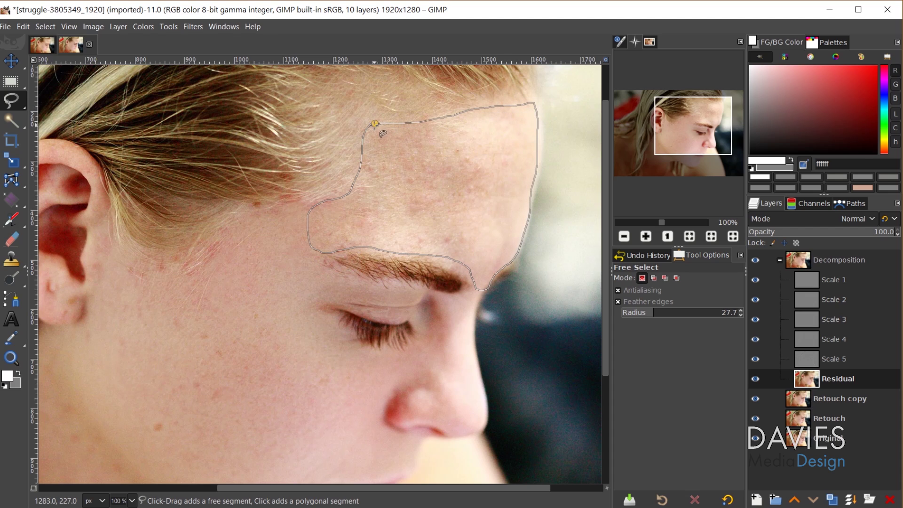
key("Return")
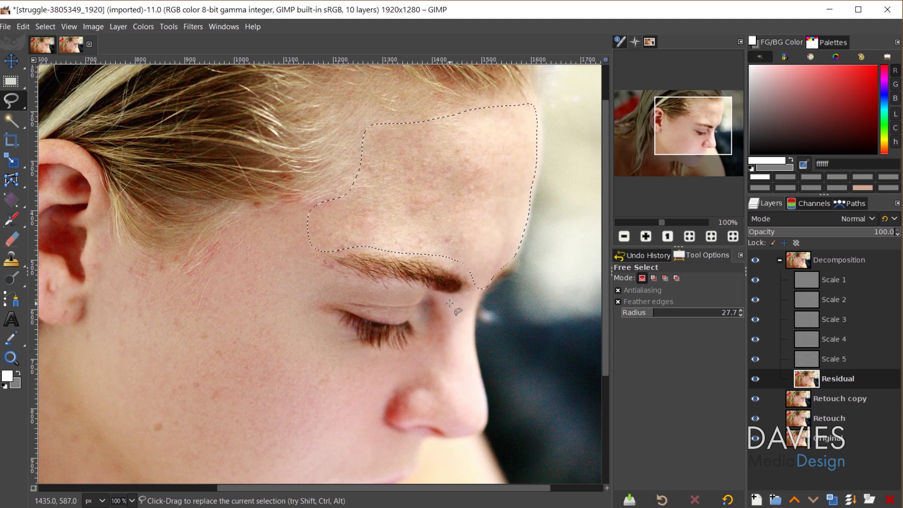
Apply a Gaussian Blur of 30.30 in X and Y to the selected forehead on the Residual layer
left_click(193, 26)
mouse_move(271, 104)
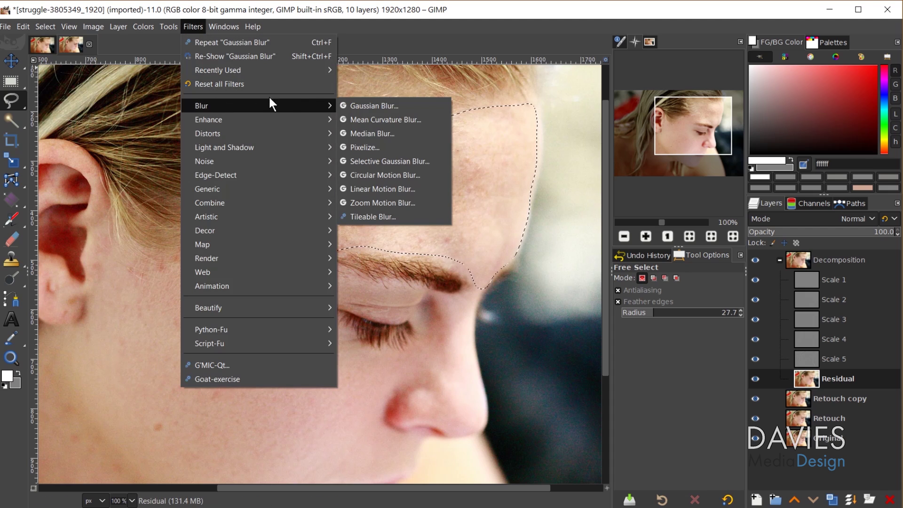
left_click(360, 104)
left_click_drag(596, 170, 632, 170)
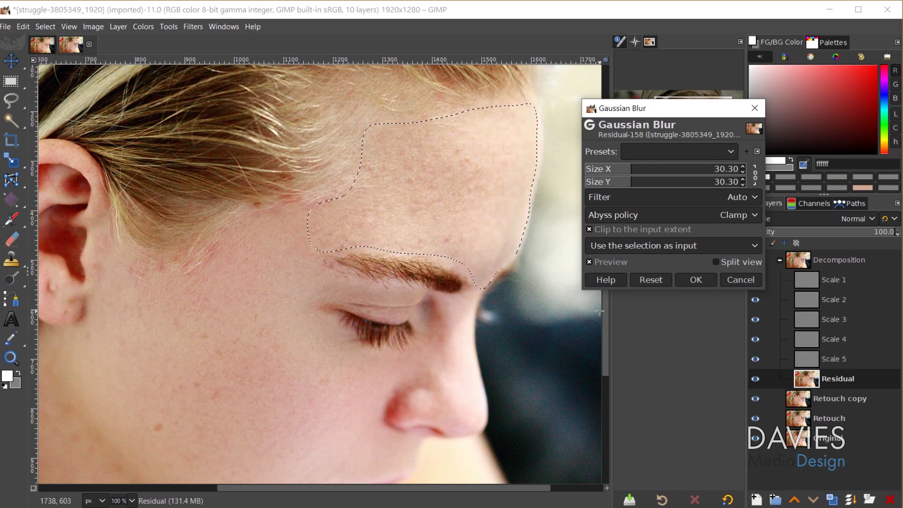
left_click(699, 280)
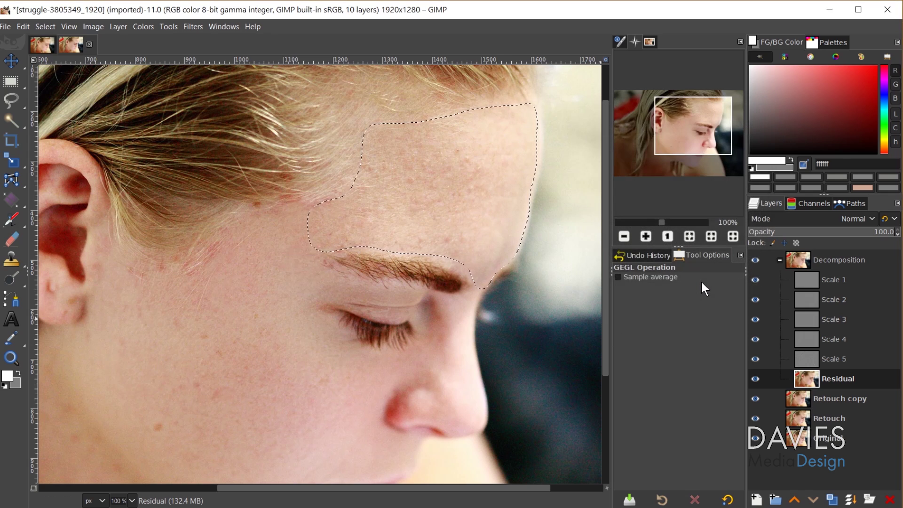
Apply a Gaussian Blur of 9.51 in X and Y to the selected forehead on the Scale 5 layer
left_click(814, 354)
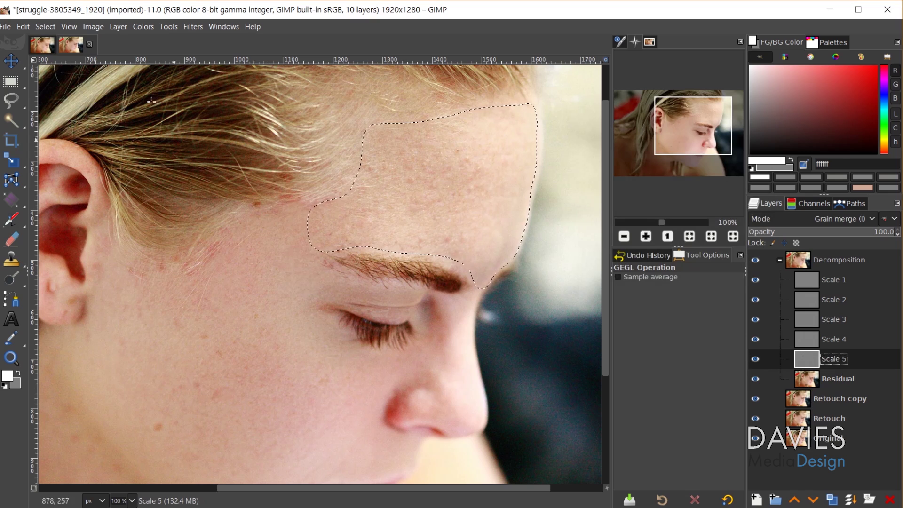
left_click(193, 27)
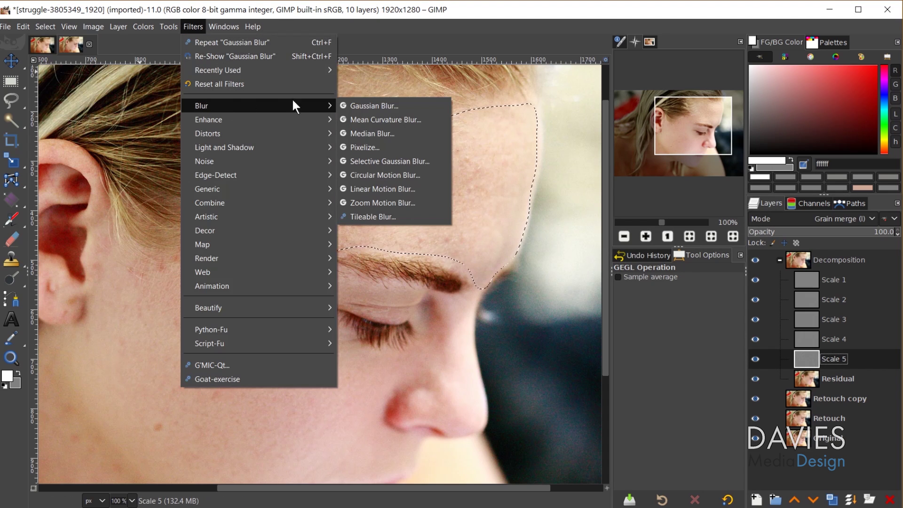
left_click(367, 105)
left_click_drag(592, 169, 600, 174)
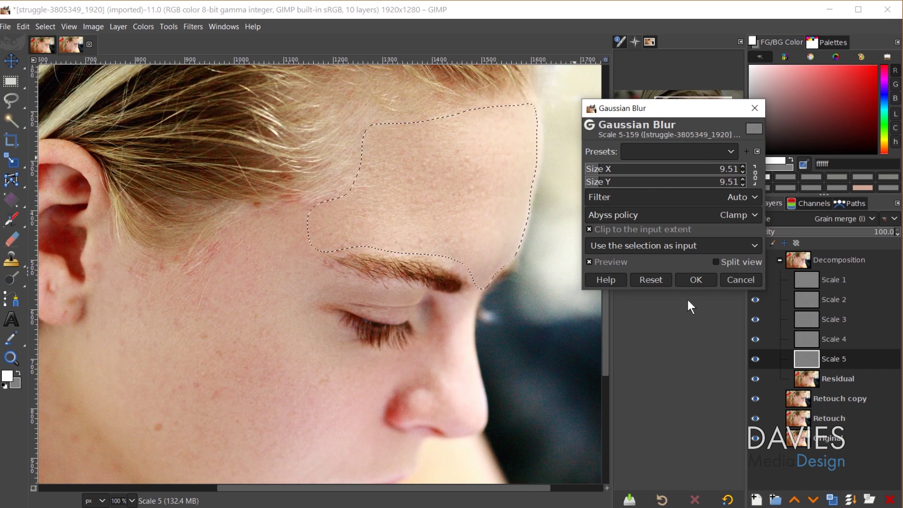
left_click(700, 281)
Apply a Gaussian Blur of 4.08 in X and Y to the selected forehead on the Scale 4 layer, and clear the selection
left_click(838, 339)
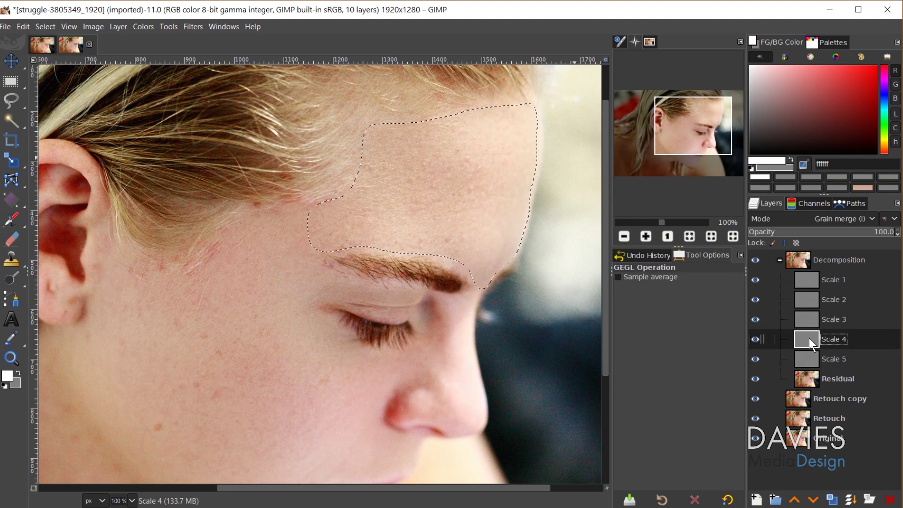
left_click(193, 26)
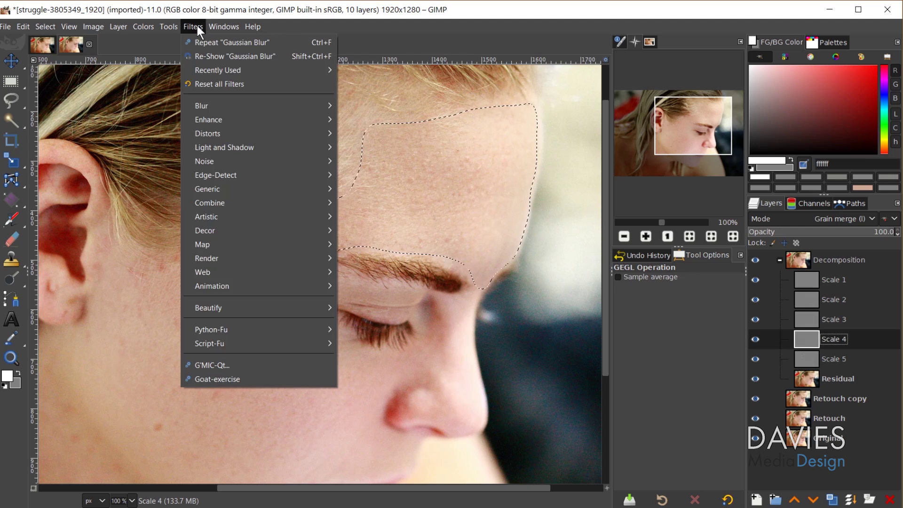
mouse_move(213, 108)
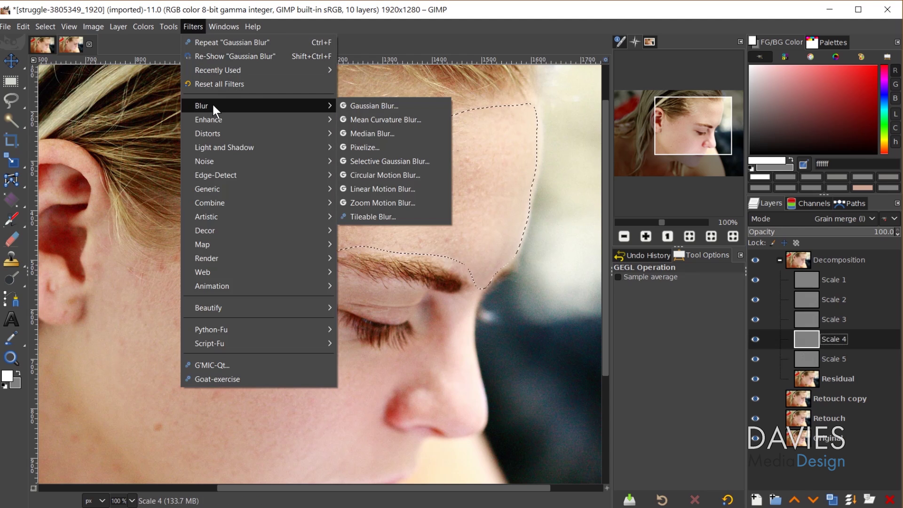
left_click(356, 104)
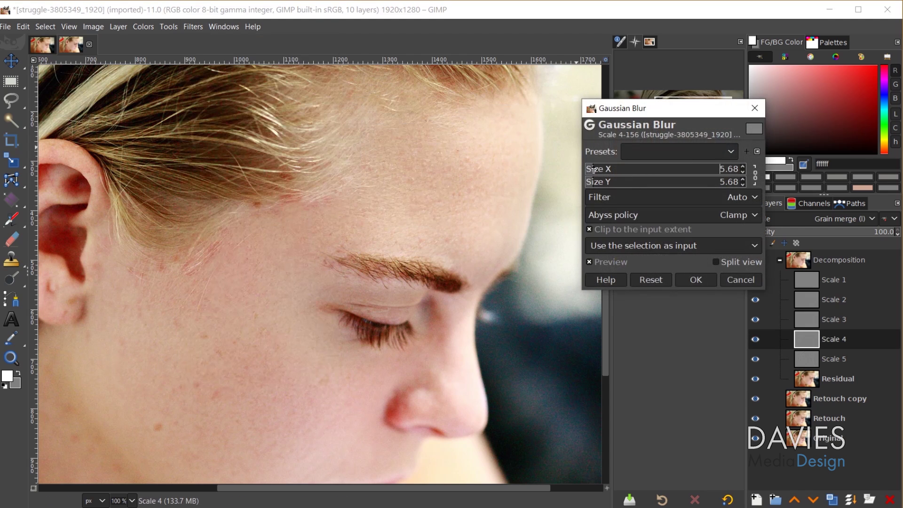
left_click_drag(588, 170, 591, 170)
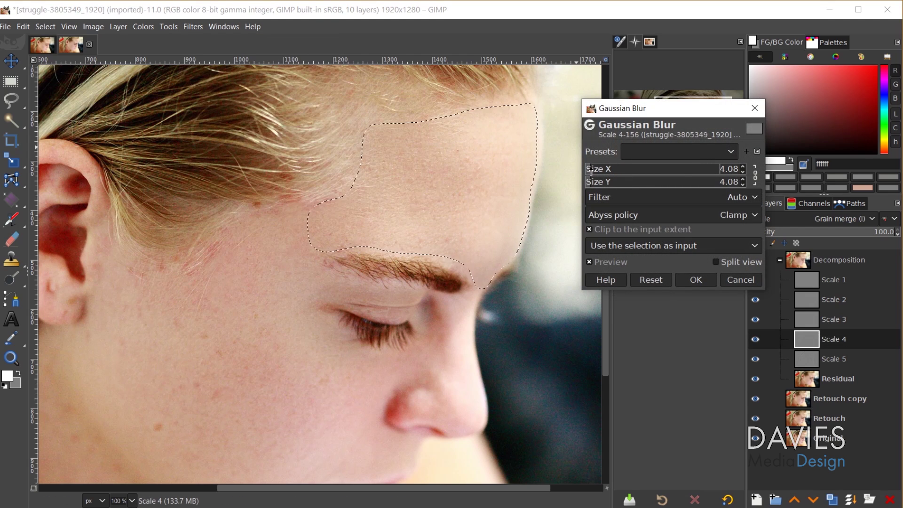
left_click(697, 281)
key("ctrl+shift+a")
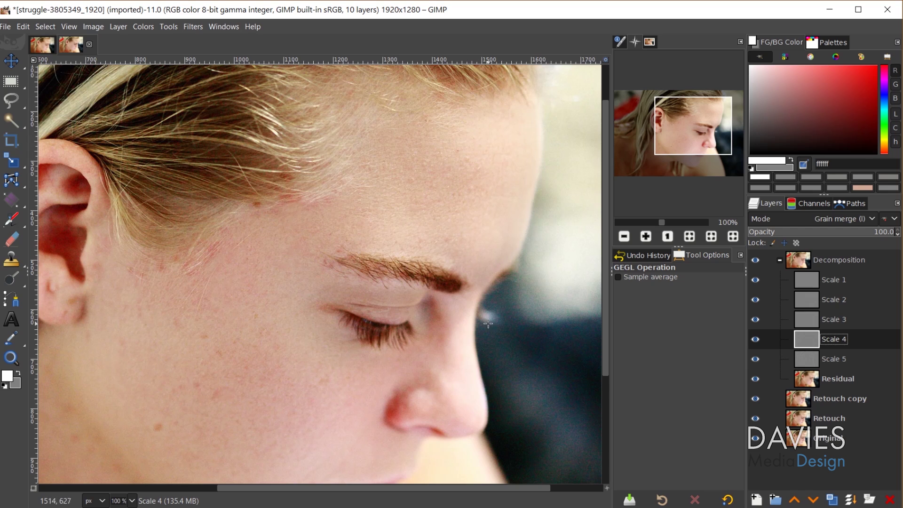
On the Residual layer, outline the nose from the bridge down around the nostril and tip with Free Select feathered at radius 27.7
scroll(370, 403, "down", 1)
scroll(367, 385, "up", 2)
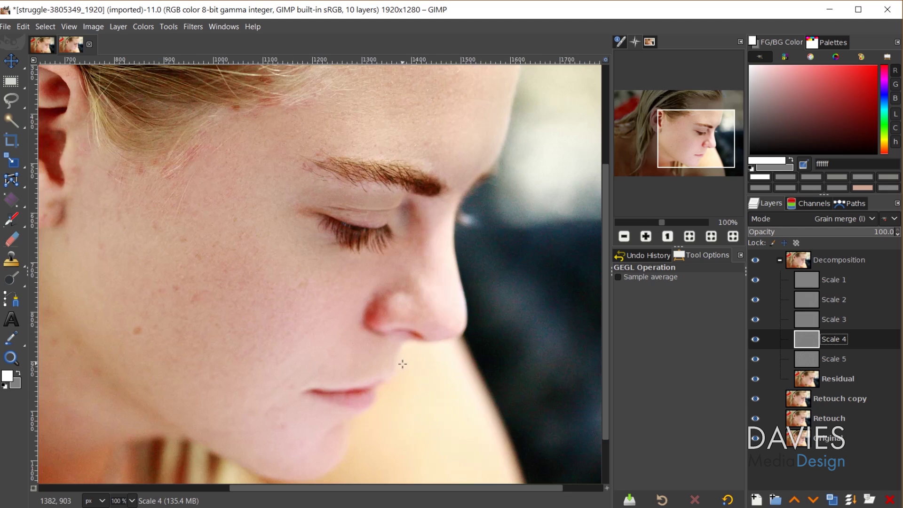
scroll(449, 290, "up", 1)
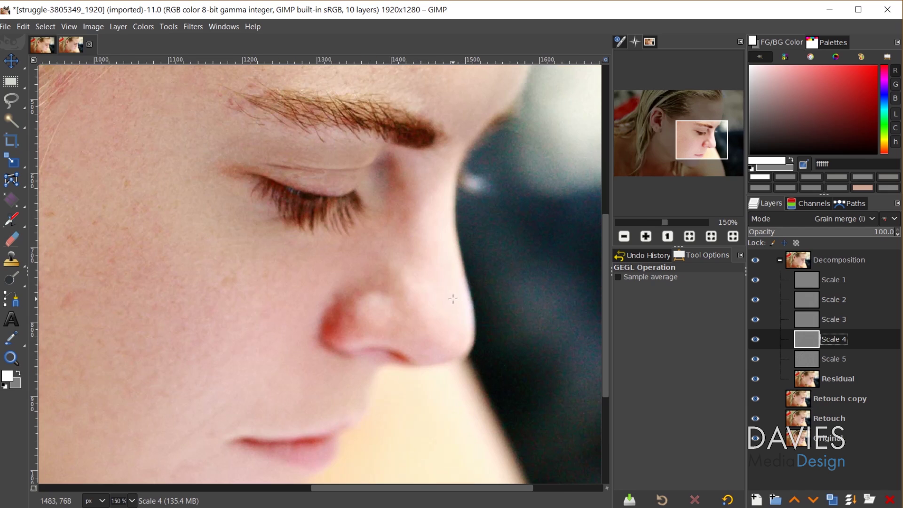
left_click(815, 382)
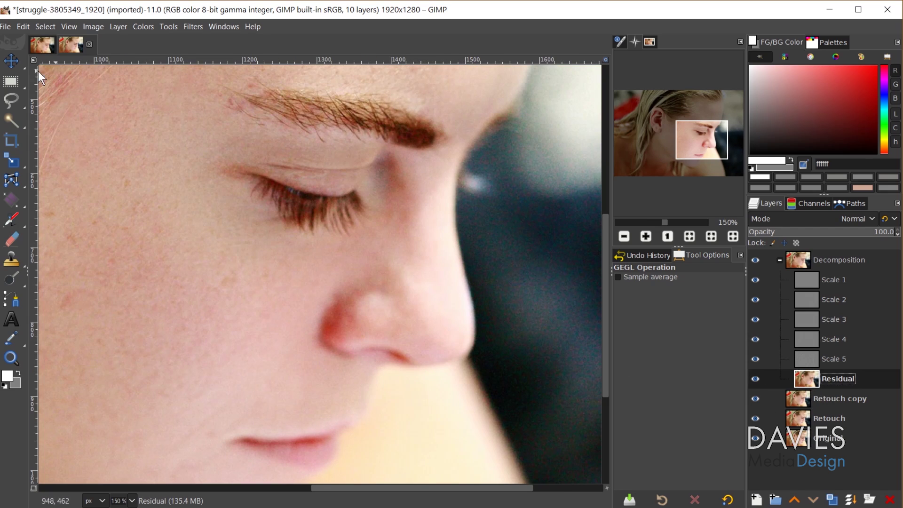
left_click(12, 96)
left_click_drag(356, 278, 332, 299)
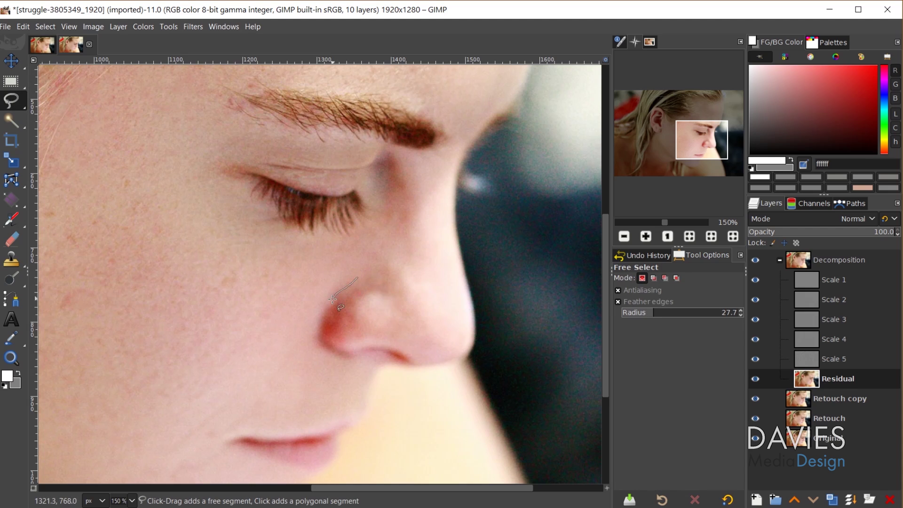
mouse_move(318, 328)
left_mouse_down()
mouse_move(333, 357)
mouse_move(348, 363)
mouse_move(463, 349)
mouse_move(471, 320)
mouse_move(447, 186)
mouse_move(458, 121)
mouse_move(431, 156)
mouse_move(391, 155)
mouse_move(386, 217)
mouse_move(358, 279)
left_mouse_up()
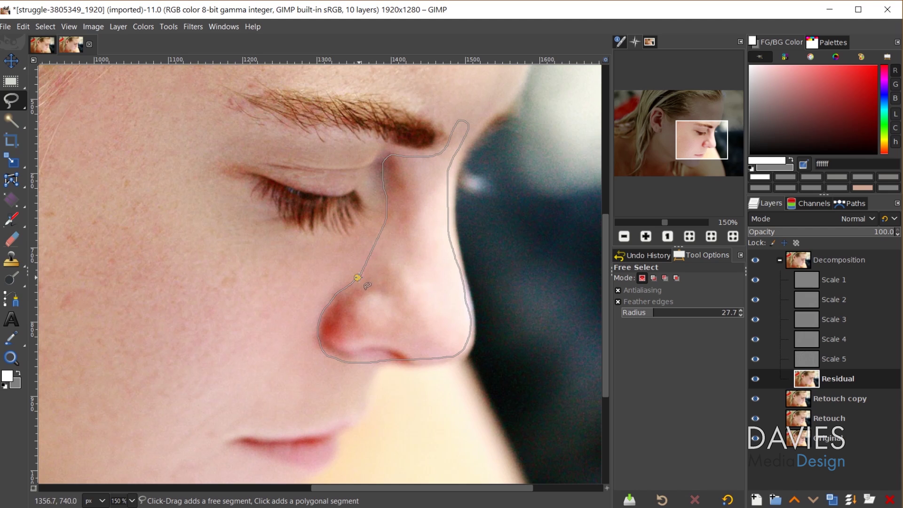
key("Return")
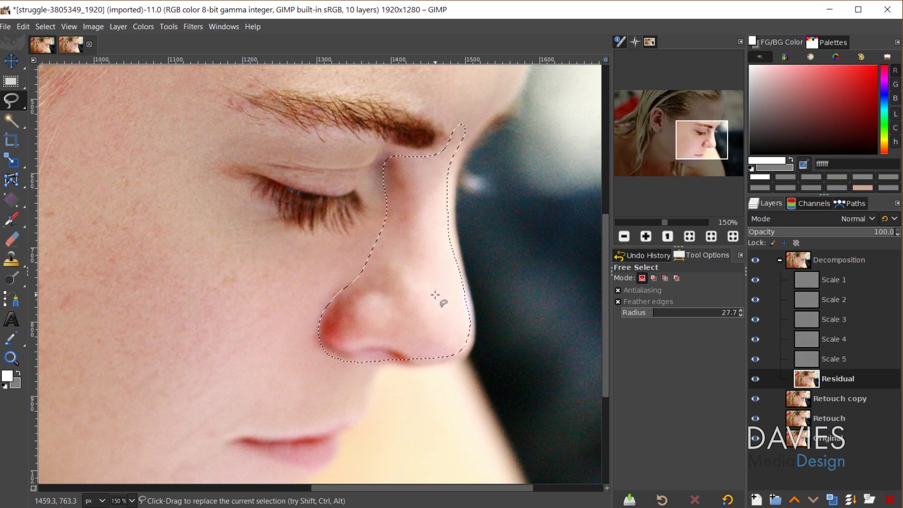
Apply a Gaussian Blur of 21.98 in X and Y to the selected nose on the Residual layer
left_click(192, 27)
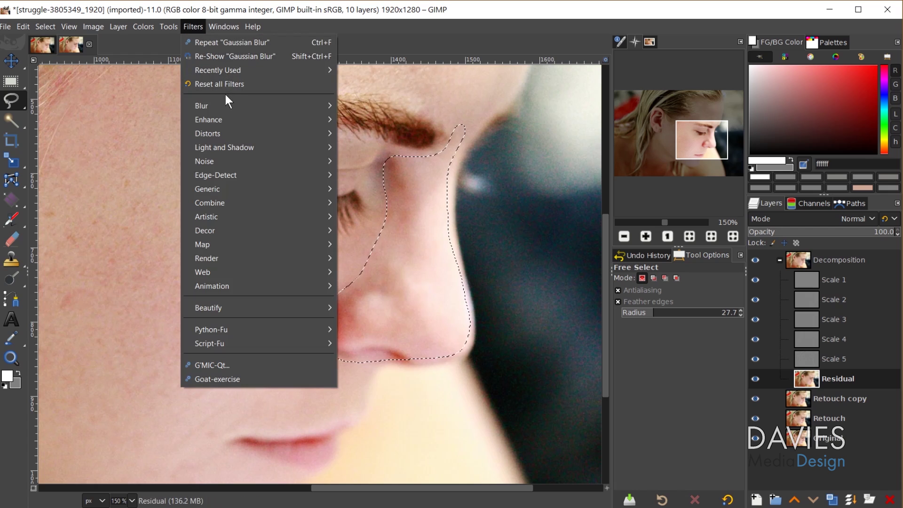
mouse_move(229, 106)
left_click(356, 104)
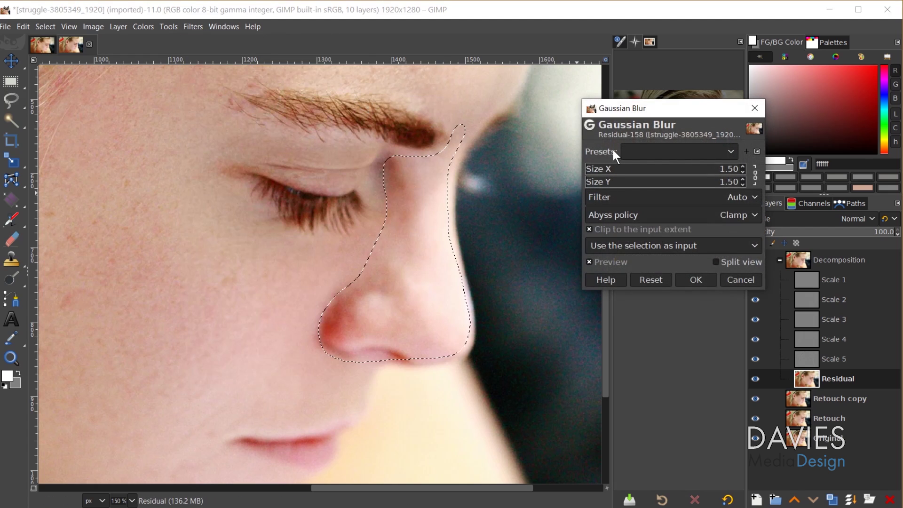
left_click_drag(612, 168, 631, 169)
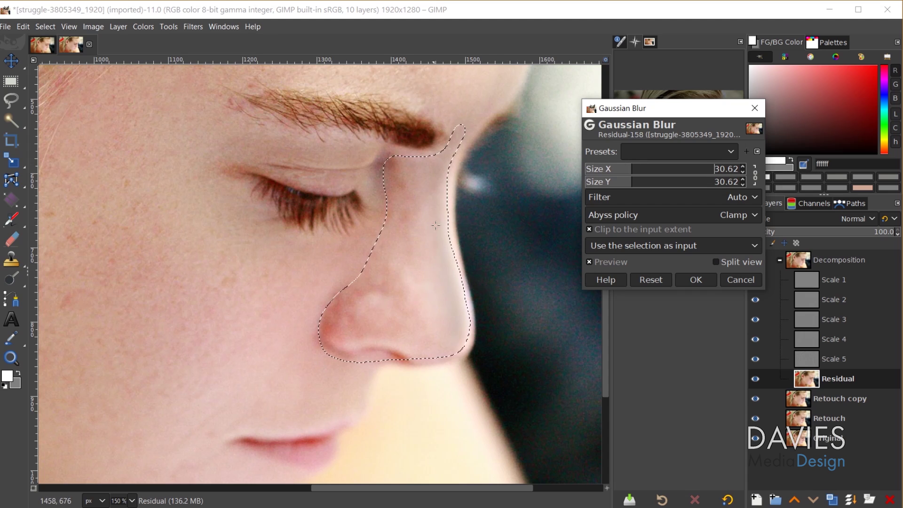
left_click_drag(625, 167, 618, 170)
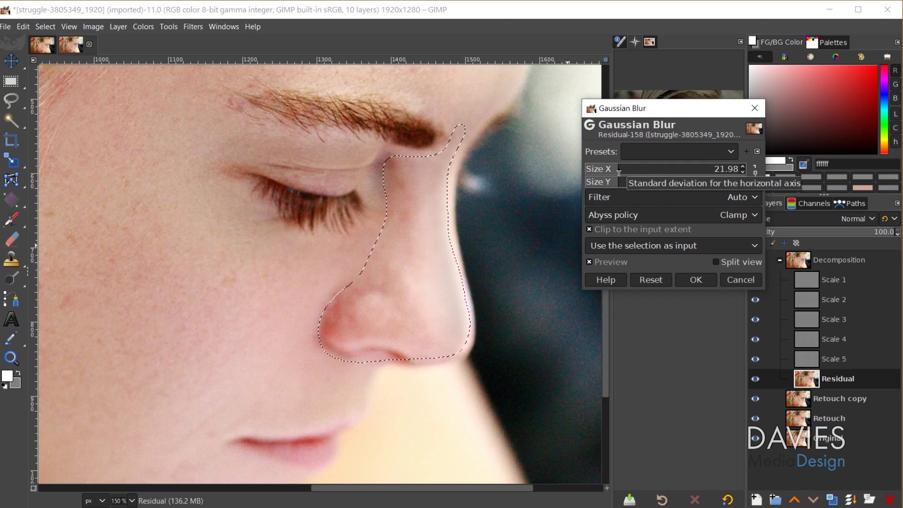
left_click(696, 280)
Apply a Gaussian Blur of 10.15 in X and Y to the selected nose on the Scale 5 layer
left_click(816, 357)
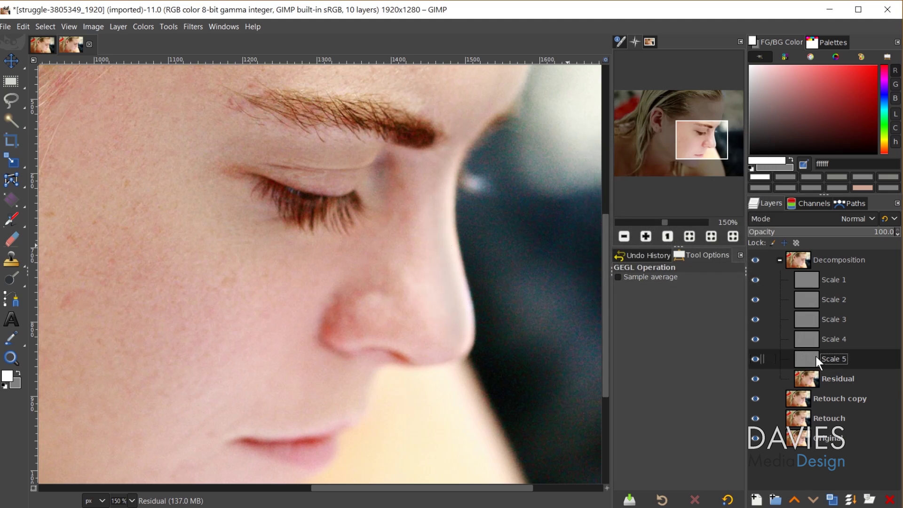
left_click(193, 27)
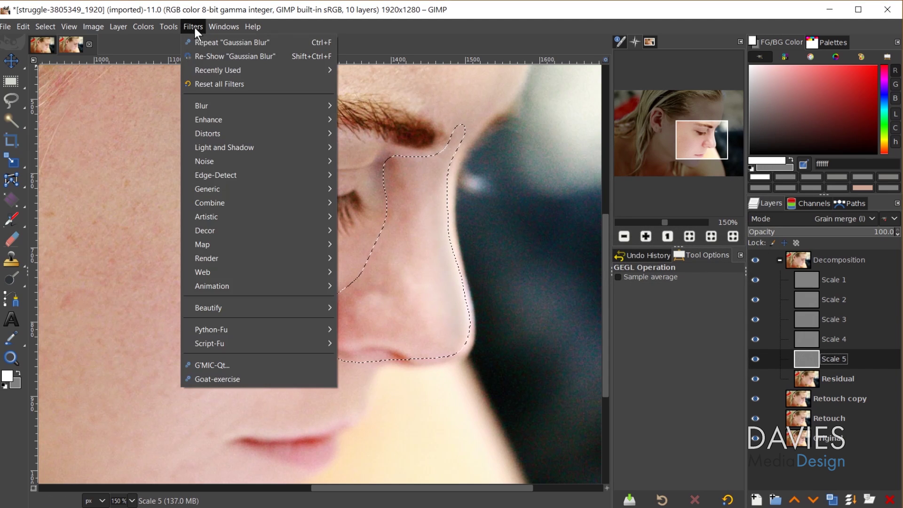
mouse_move(212, 109)
left_click(368, 108)
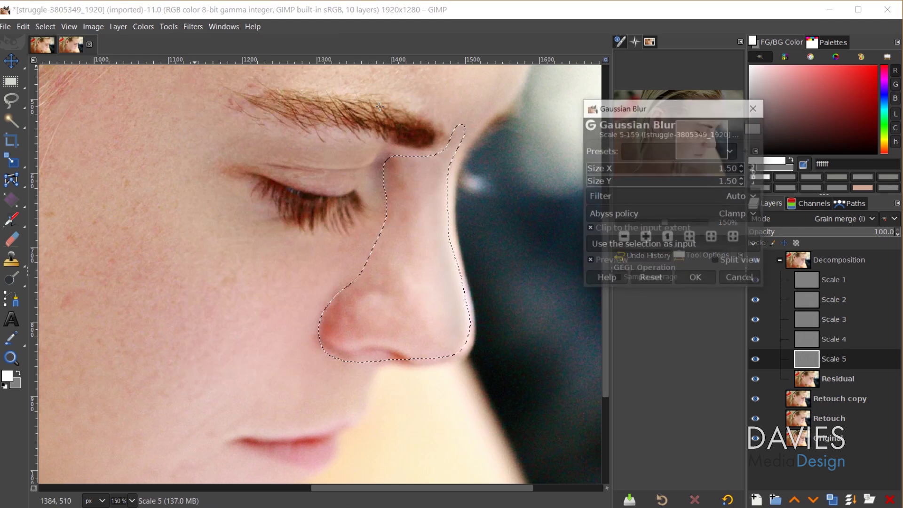
left_click_drag(592, 169, 600, 168)
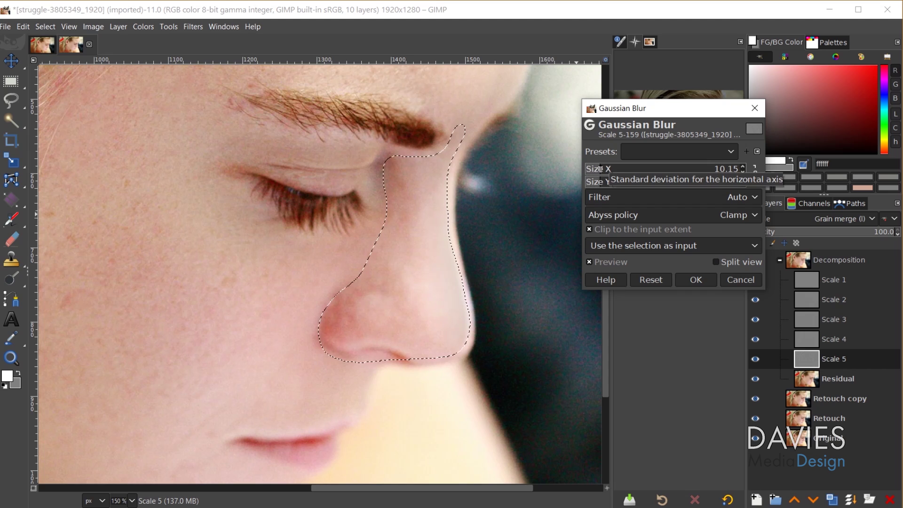
left_click(696, 280)
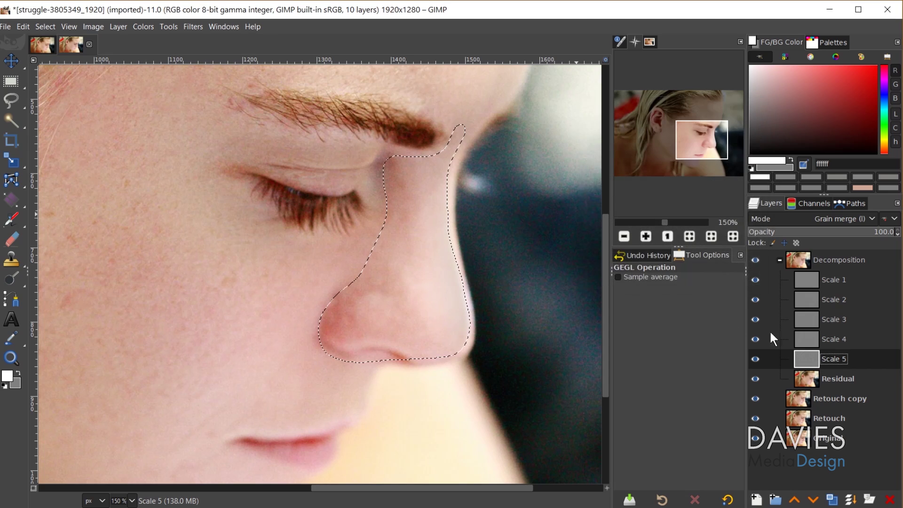
Apply a Gaussian Blur of 18.15 in X and Y to the selected nose on the Scale 4 layer, and clear the selection
left_click(806, 339)
left_click(197, 27)
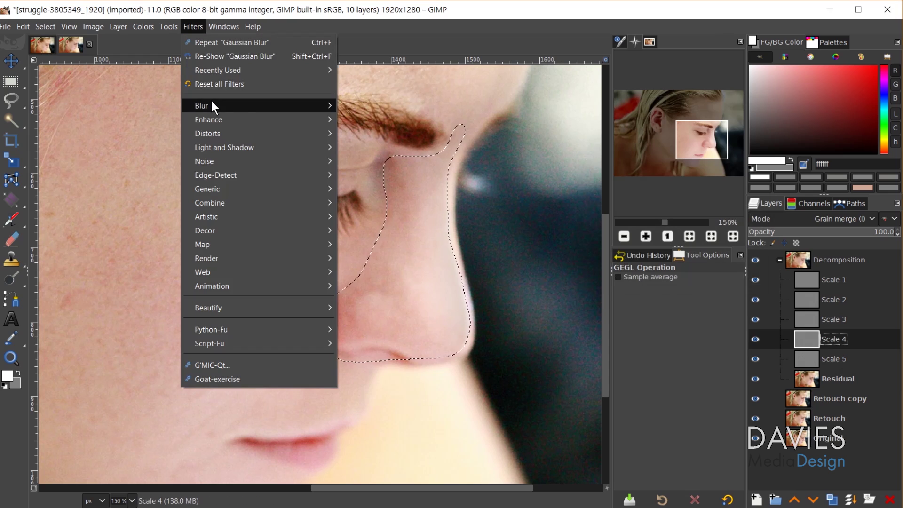
mouse_move(211, 104)
left_click(394, 106)
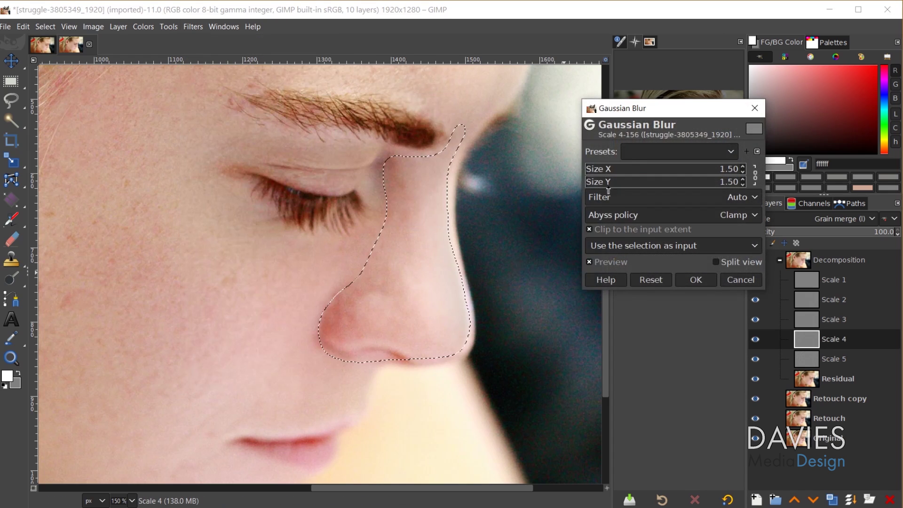
left_click_drag(588, 169, 612, 169)
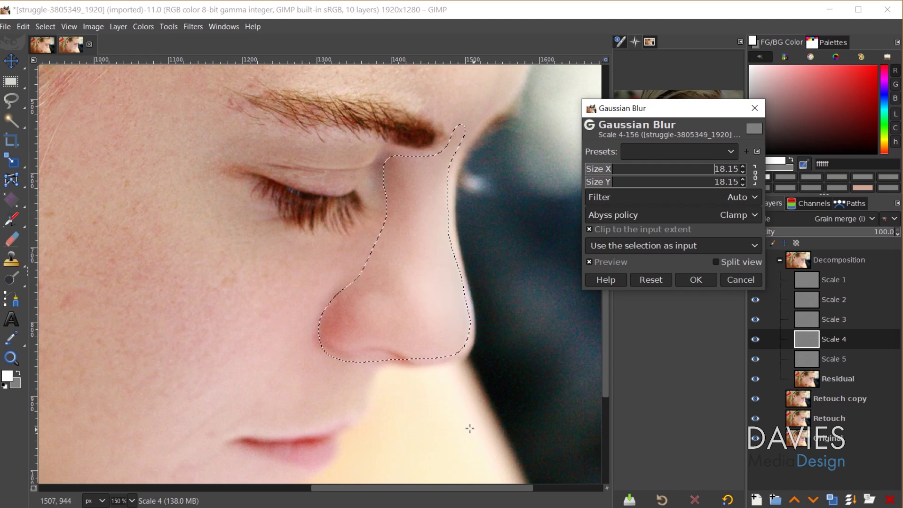
left_click(699, 279)
key("ctrl+shift+a")
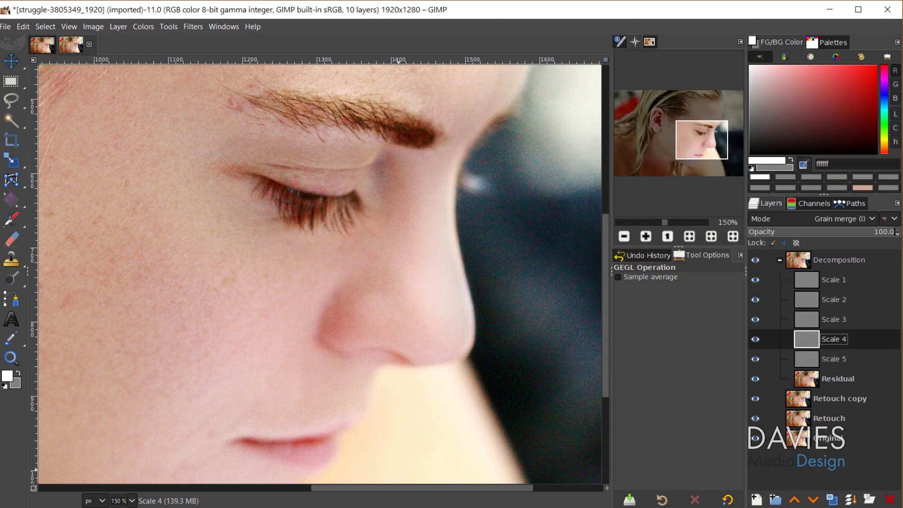
Examine the forehead texture on the Scale 2 and Scale 1 layers, each shown on its own
scroll(215, 392, "down", 2)
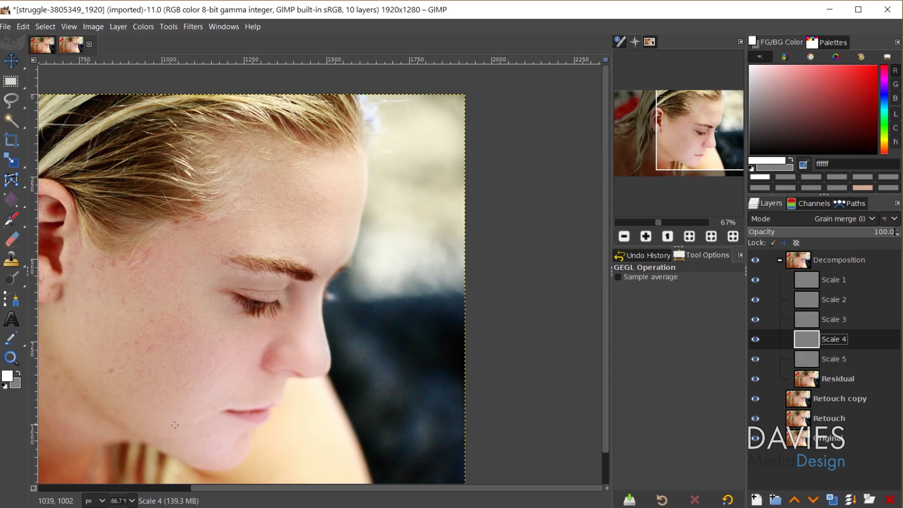
left_click_drag(392, 489, 288, 489)
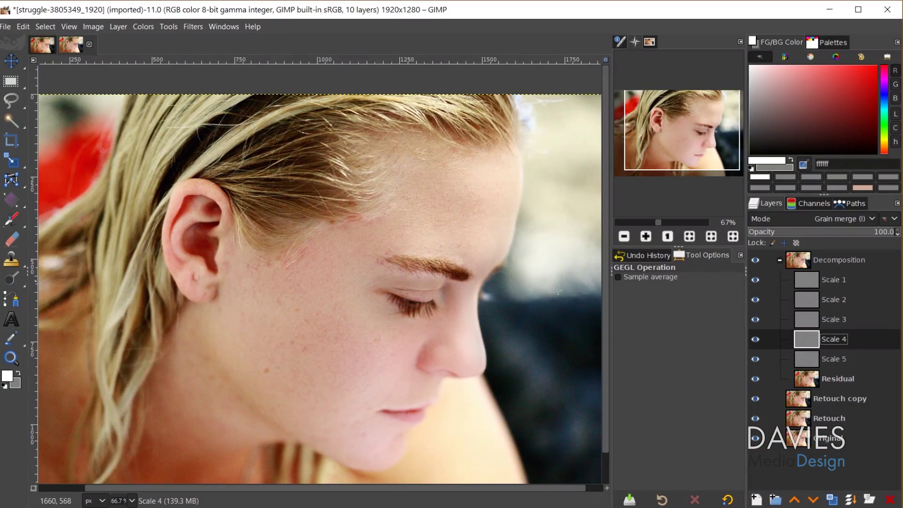
left_click(756, 300, "shift")
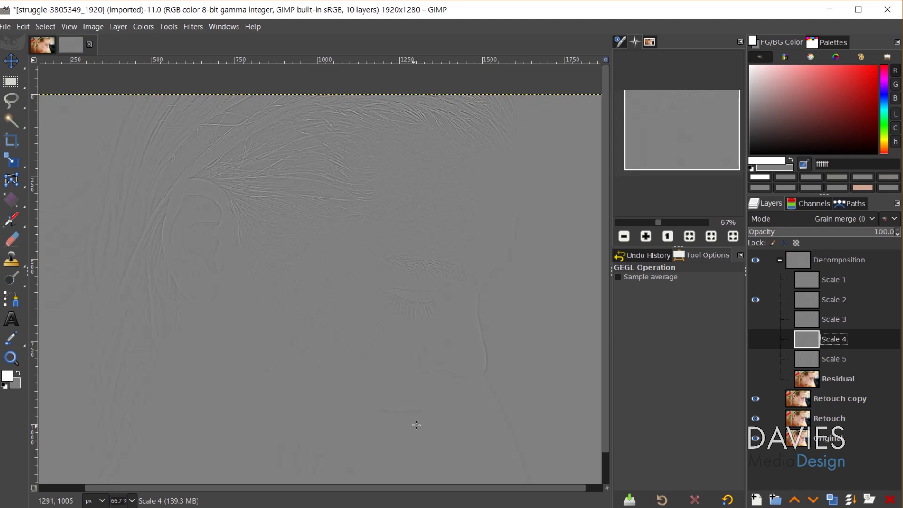
key("2")
scroll(479, 307, "up", 5)
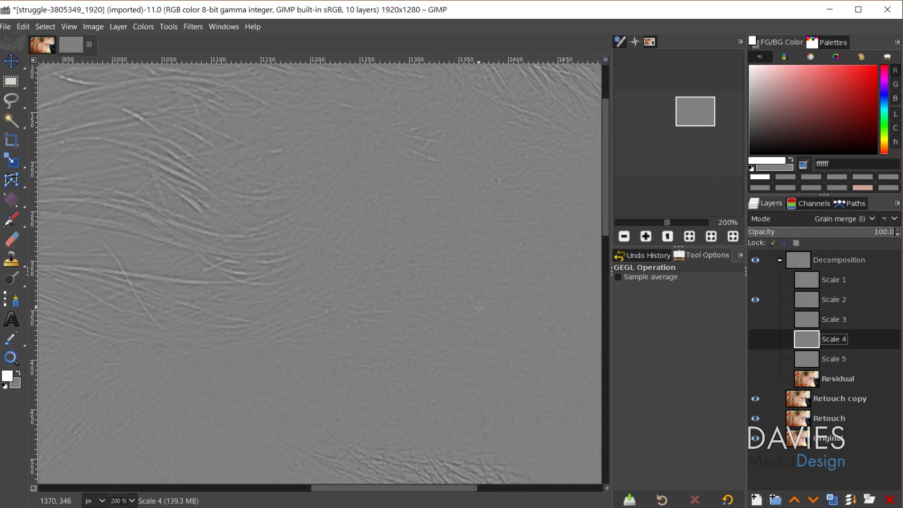
left_click_drag(444, 487, 478, 486)
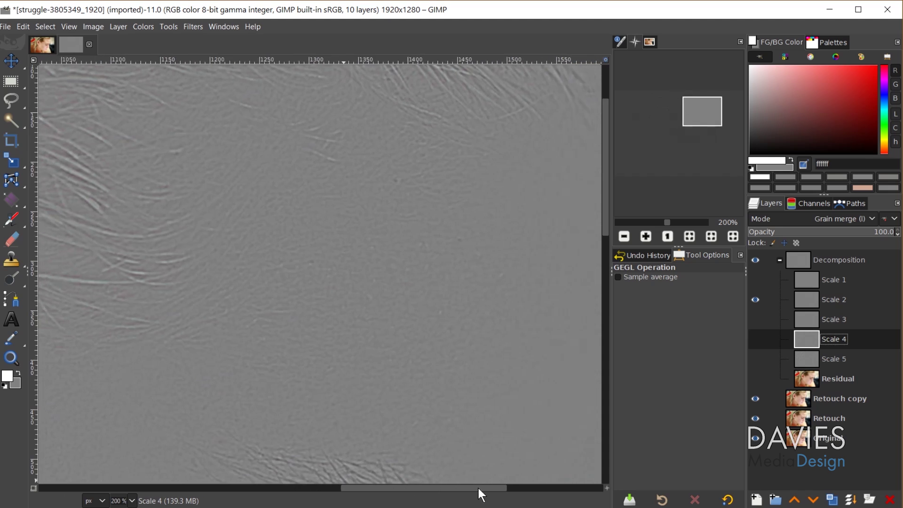
scroll(453, 414, "down", 3)
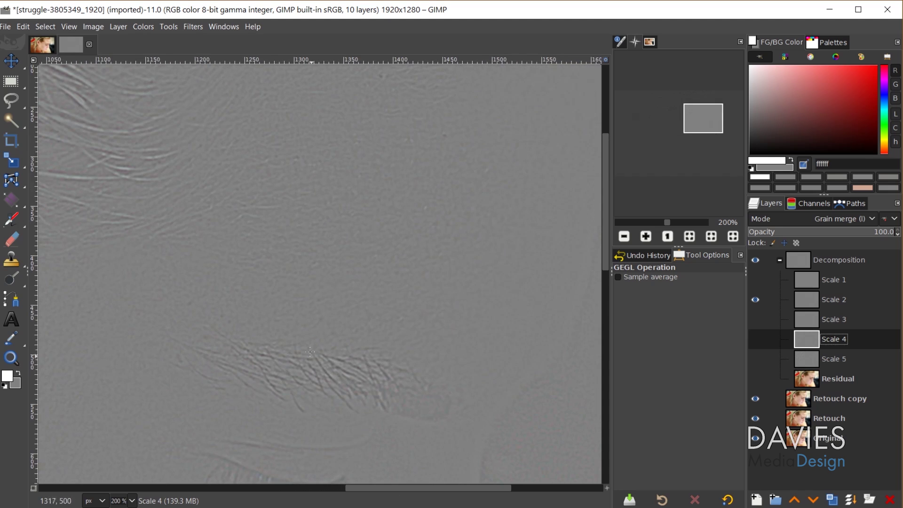
left_click(755, 299, "shift")
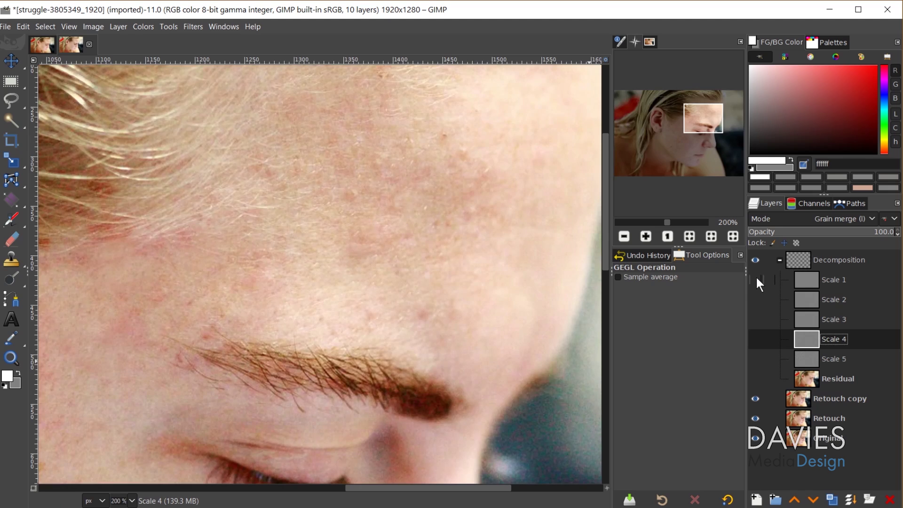
left_click(756, 279, "shift")
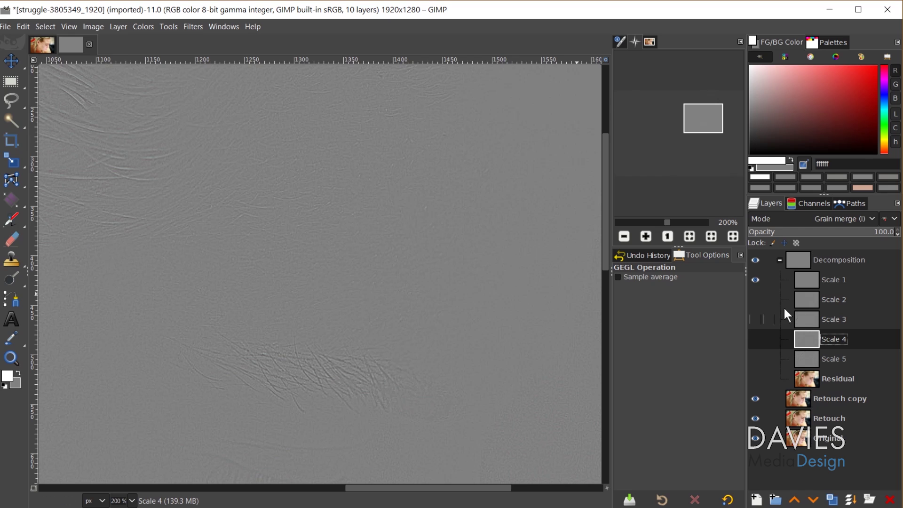
left_click(756, 279, "shift")
Show only the Scale 3 layer and examine its skin texture across the nose, cheek and forehead
left_click(756, 319, "shift")
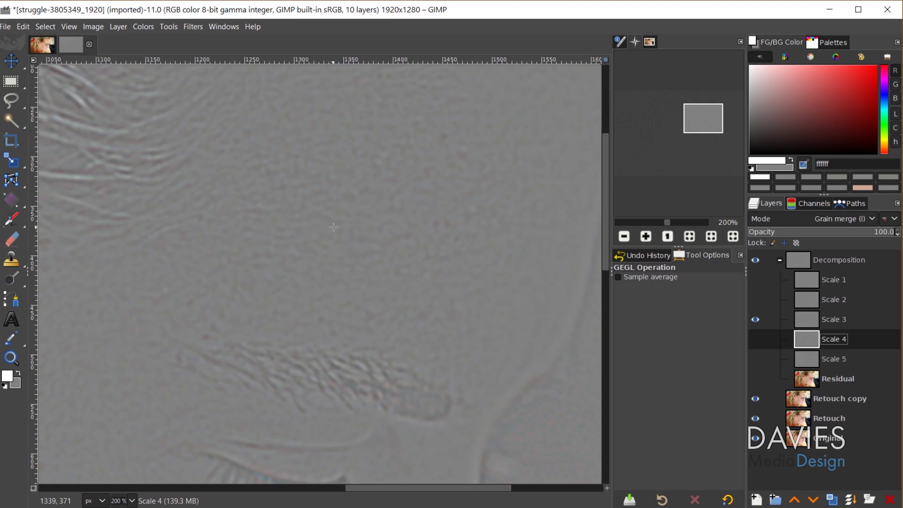
scroll(334, 227, "down", 6)
scroll(298, 427, "up", 2)
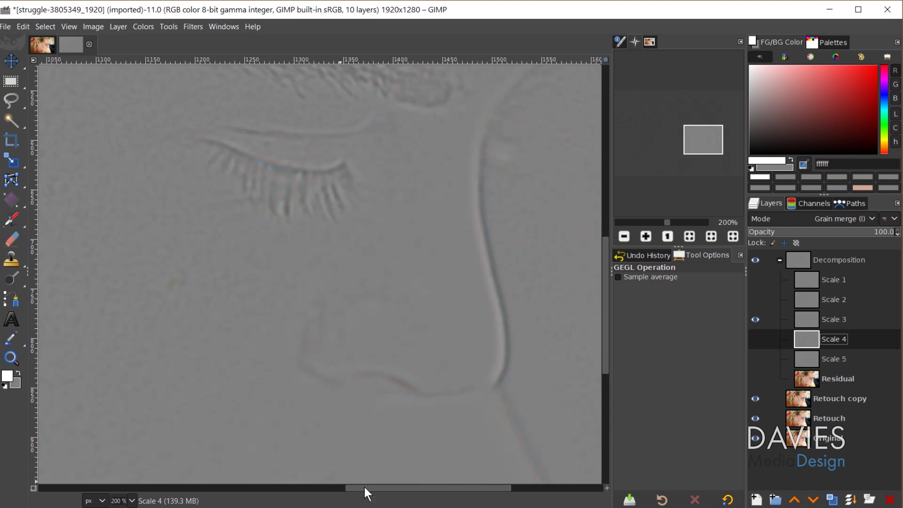
left_click_drag(367, 493, 261, 480)
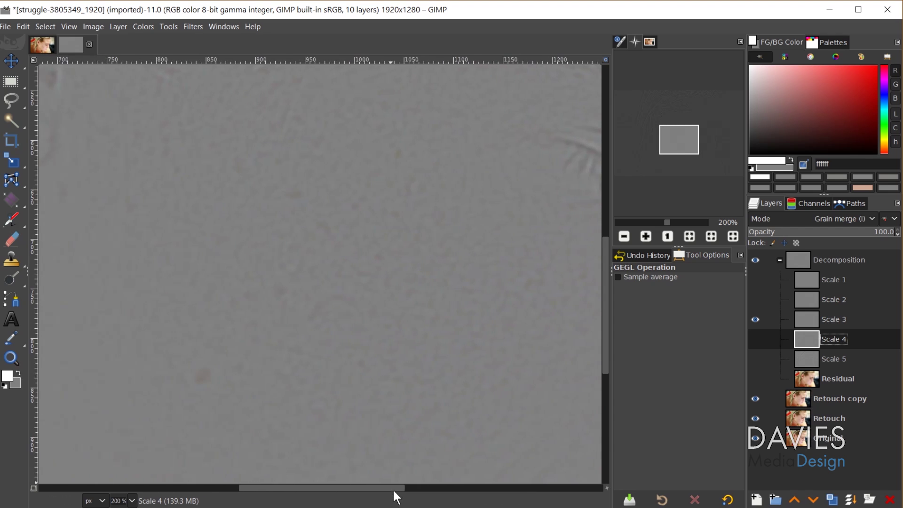
left_click_drag(392, 489, 464, 487)
scroll(320, 362, "up", 7)
scroll(329, 317, "up", 3)
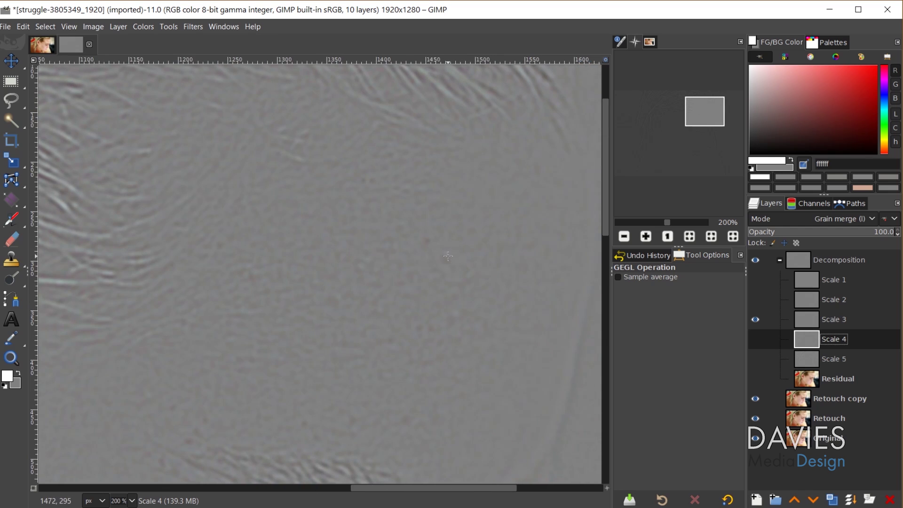
Choose the Paintbrush and sample the grey 818082 from the forehead of the isolated Scale 3 layer as the foreground colour
mouse_move(13, 222)
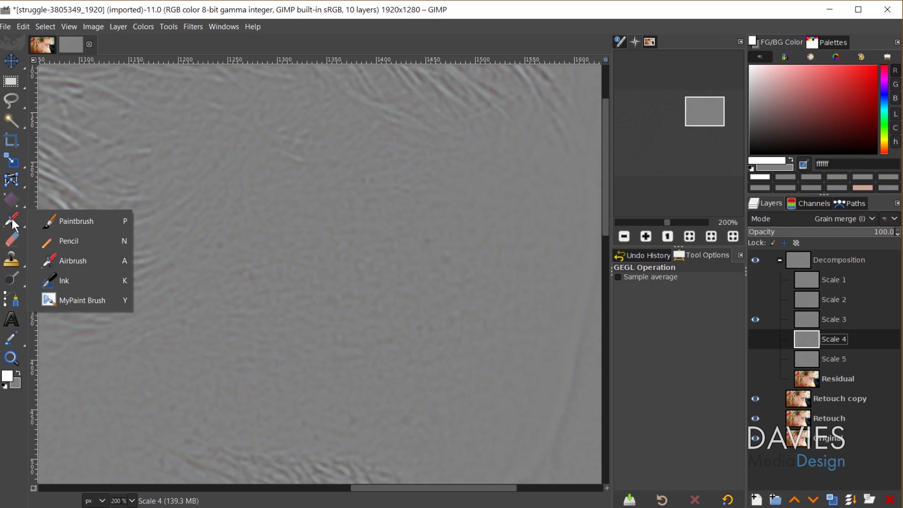
left_click(56, 220)
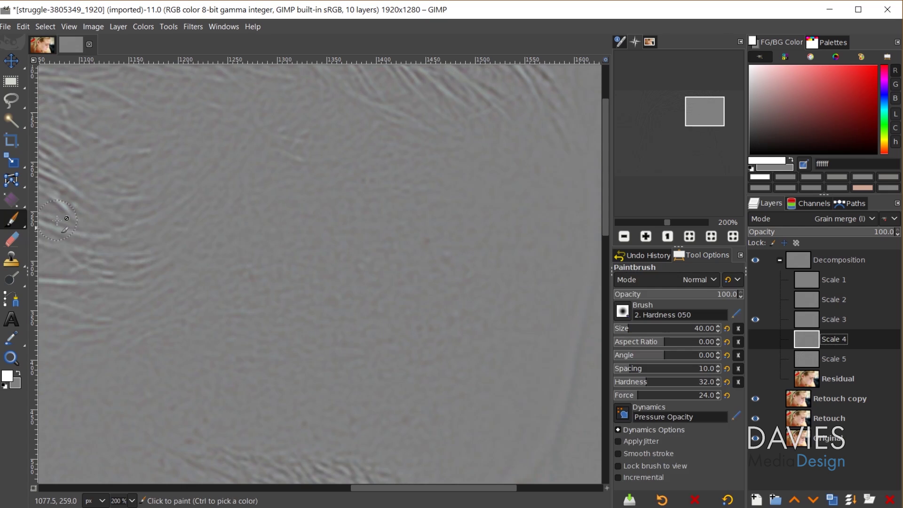
left_click(417, 240, "ctrl")
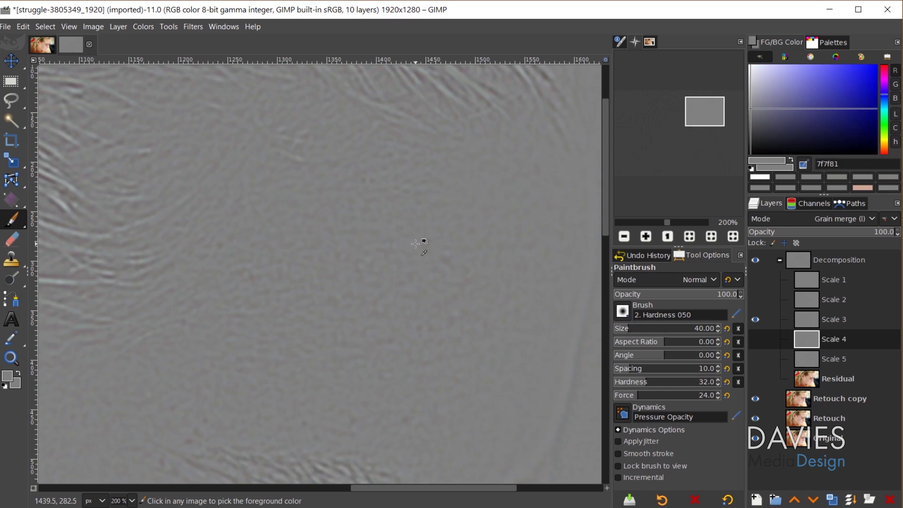
left_click(421, 242, "ctrl")
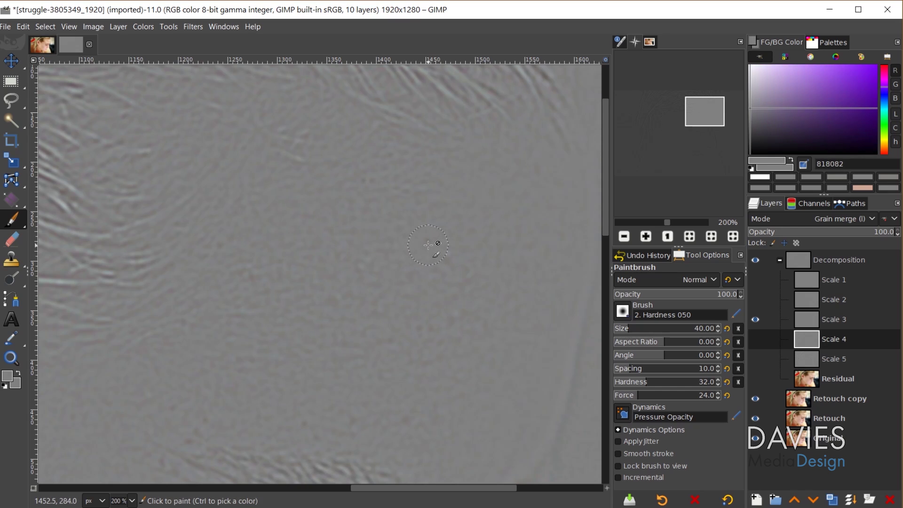
Set the foreground colour to neutral grey 808080, with red, green and blue each at 128
left_click(7, 376)
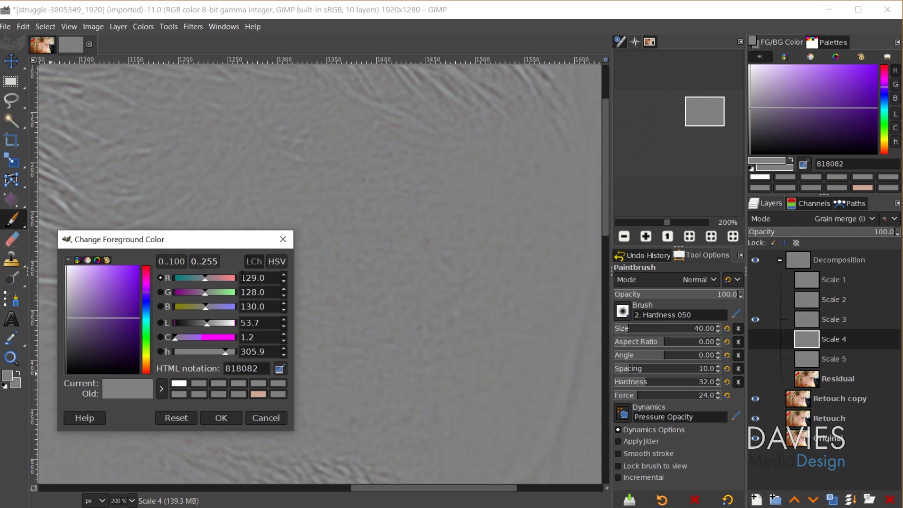
left_click_drag(268, 278, 206, 279)
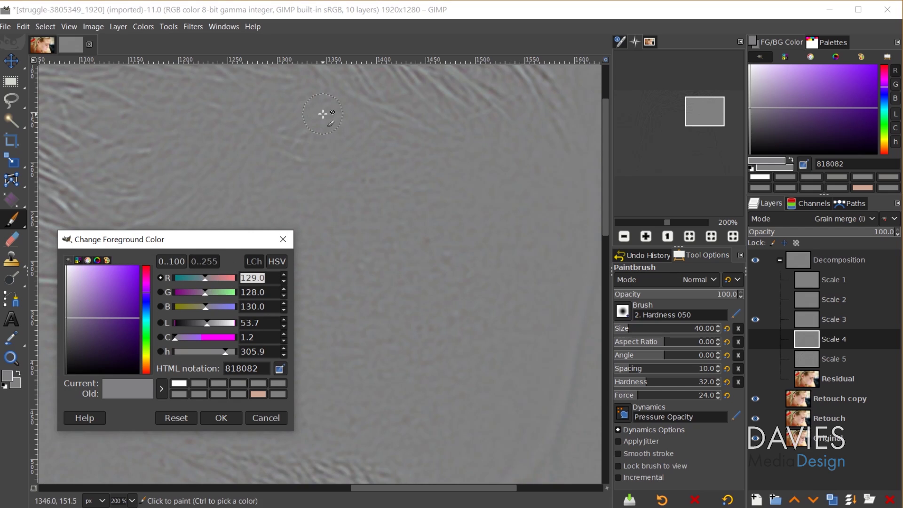
type("128")
key("Tab")
type("12")
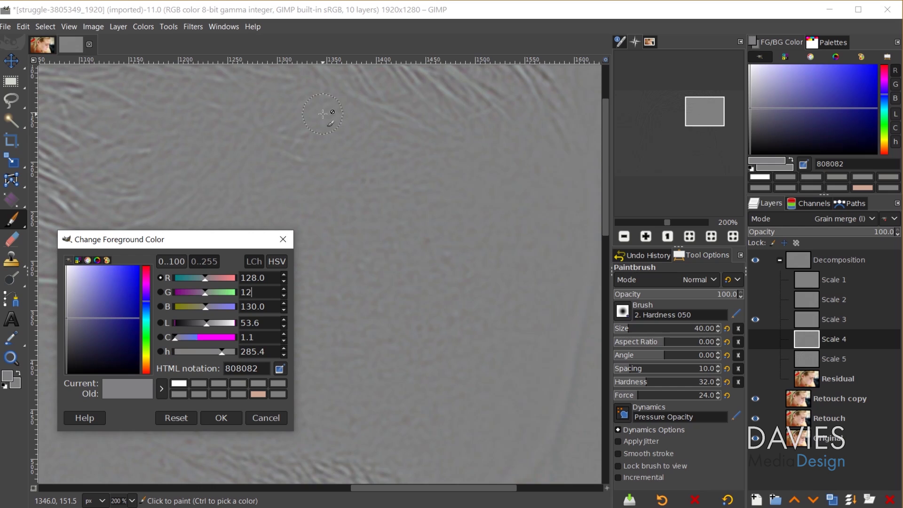
type("8")
key("Tab")
type("12")
left_click(226, 417)
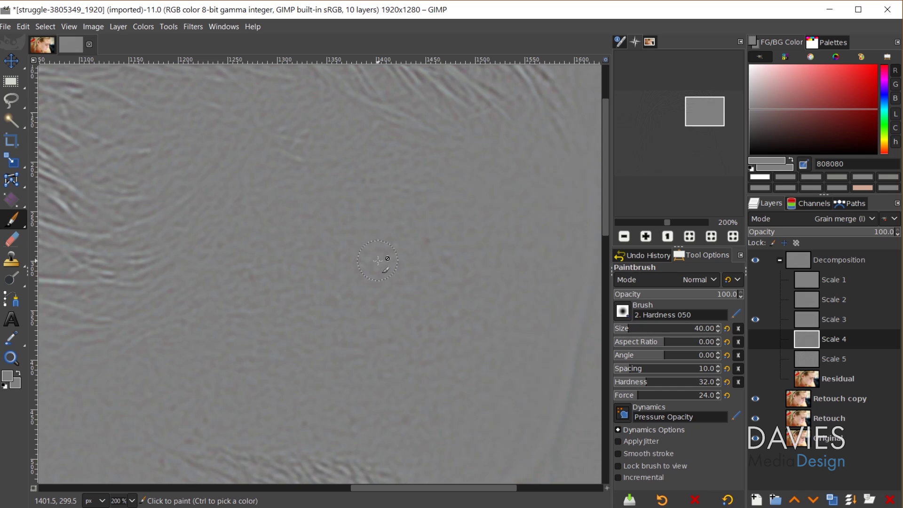
Reduce the brush size to 16 and paint over a forehead blemish on the Scale 3 layer
key("bracketleft")
key("bracketleft")
key("bracketleft")
key("bracketleft")
key("bracketleft")
key("bracketleft")
key("bracketleft")
key("bracketleft")
key("bracketleft")
key("bracketleft")
key("bracketleft")
key("bracketleft")
key("bracketleft")
key("bracketleft")
key("bracketleft")
key("bracketleft")
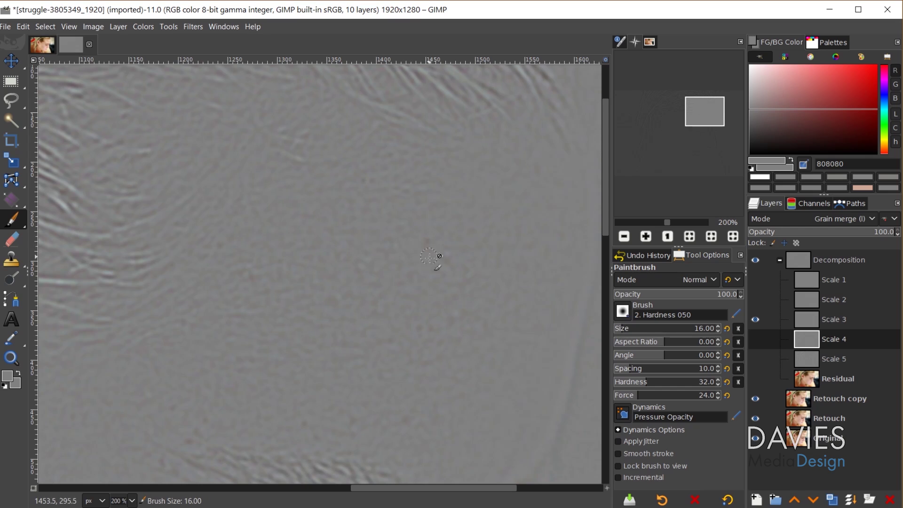
left_click(448, 260)
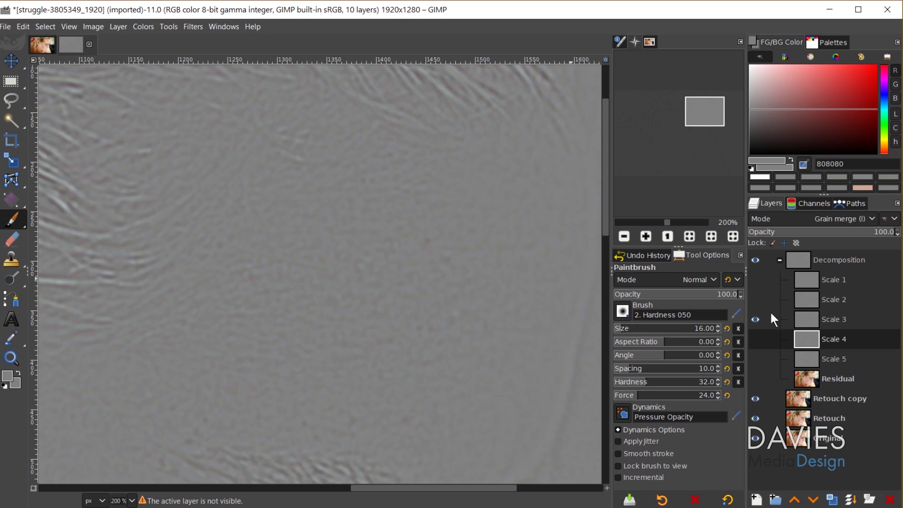
left_click(811, 320)
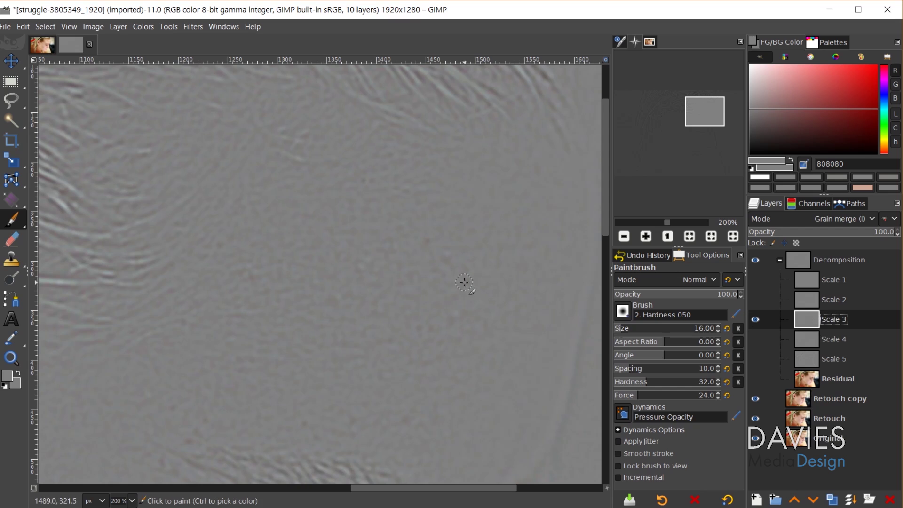
left_click(445, 262)
left_click_drag(445, 263, 447, 265)
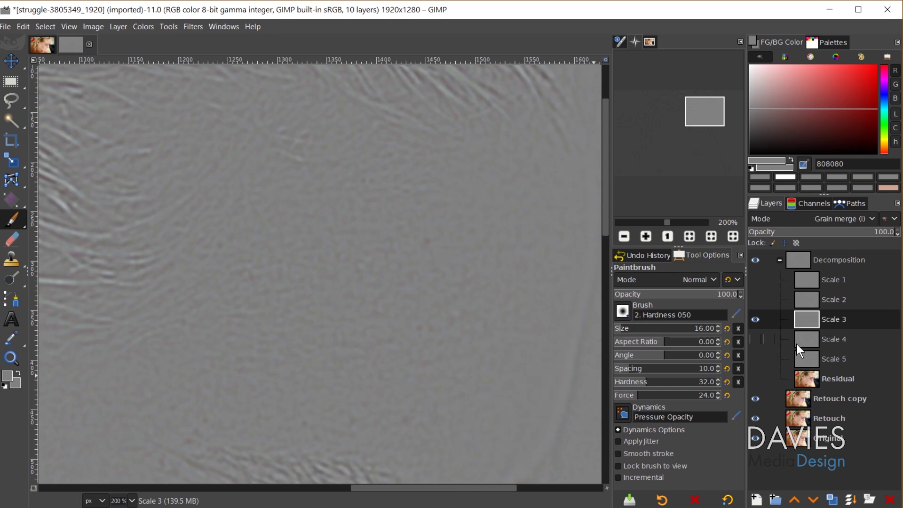
View the Scale 4 and Scale 5 layers each on their own, and make all the Decomposition layers visible again
left_click(756, 320)
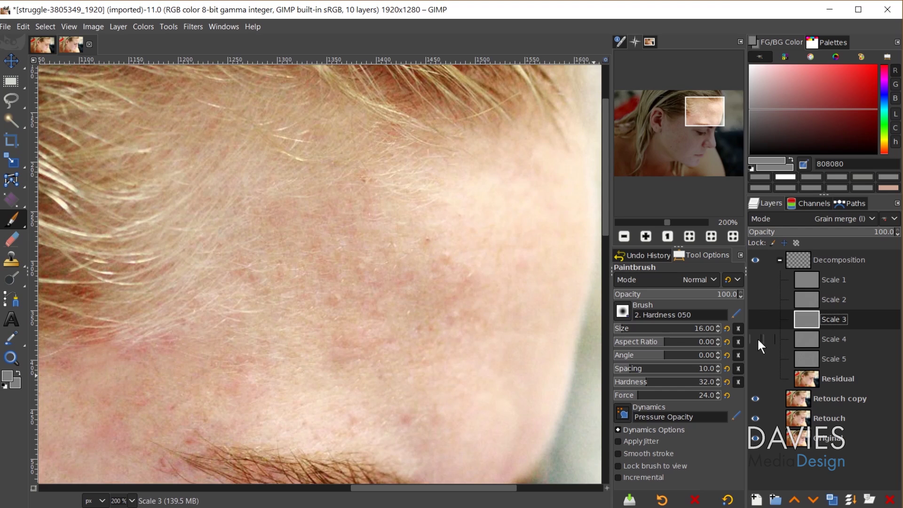
left_click(756, 340)
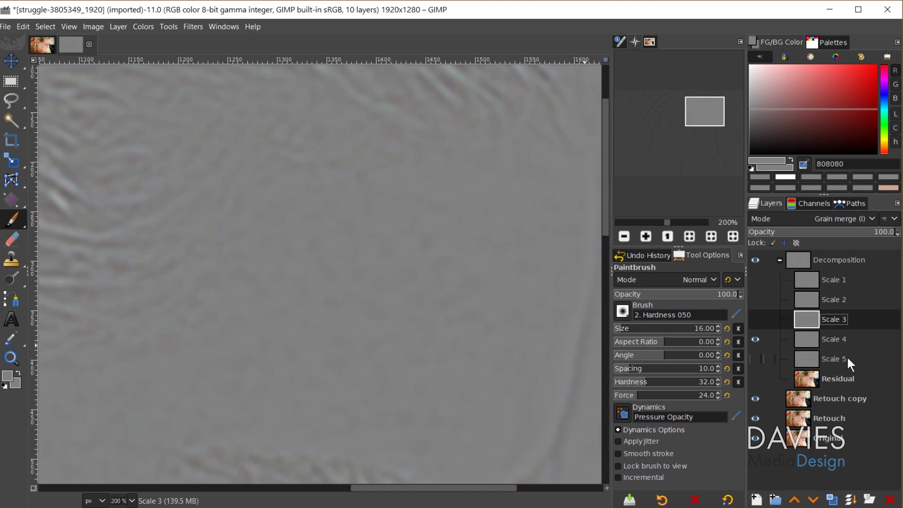
left_click(755, 338)
left_click(756, 359)
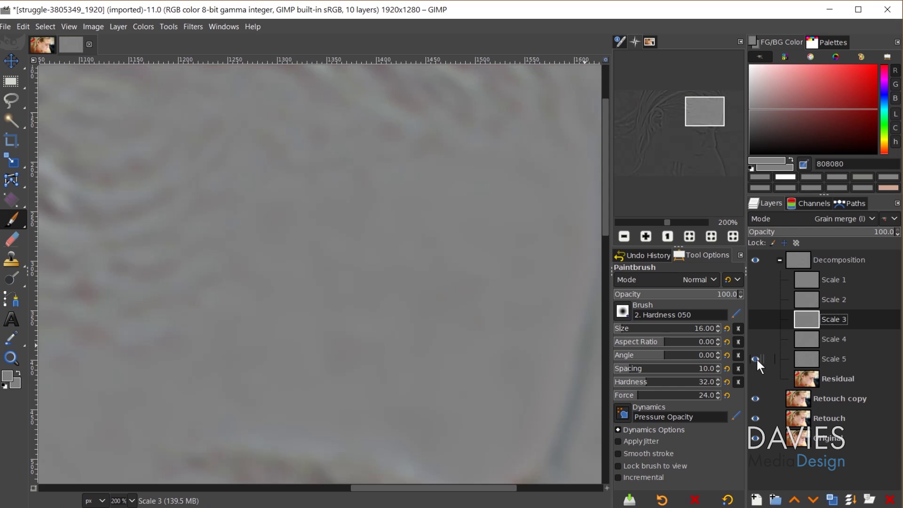
left_click(756, 359)
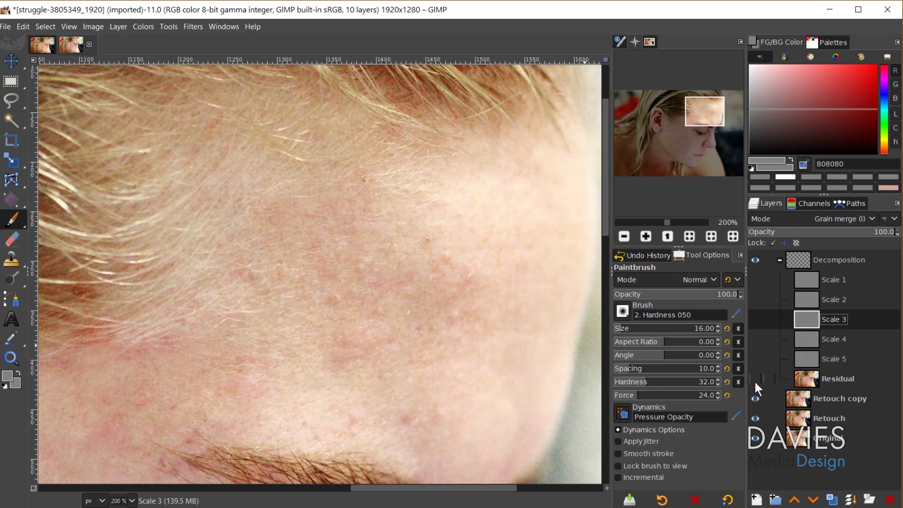
left_click(755, 378, "shift")
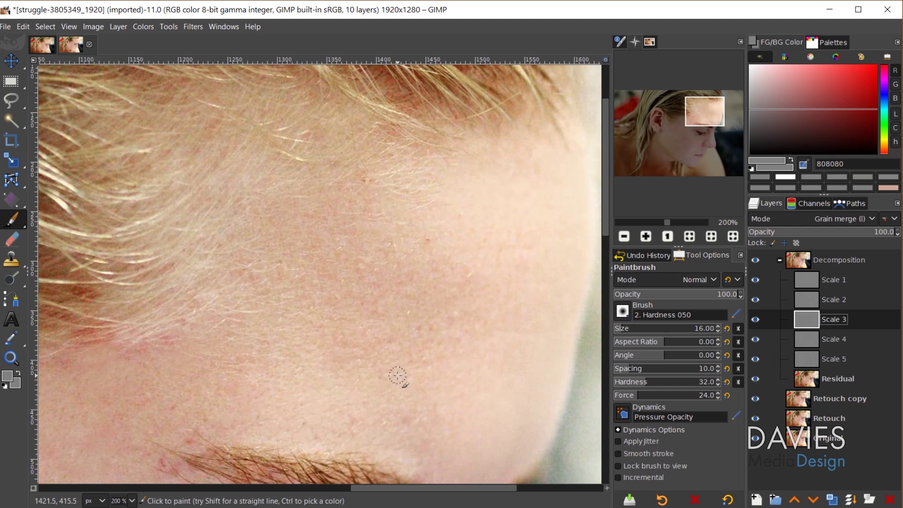
Create a new layer from the visible image and move it out of and above the Decomposition group
scroll(283, 422, "down", 3)
scroll(282, 422, "down", 5)
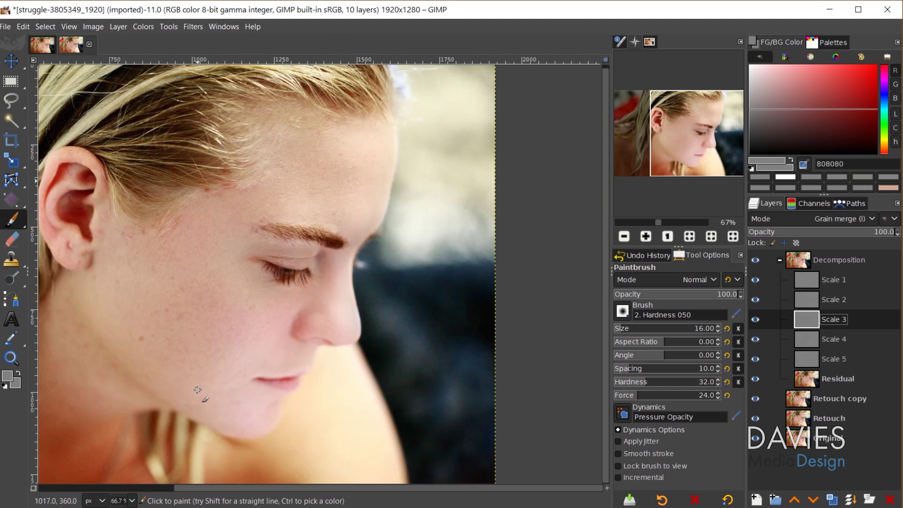
left_click_drag(355, 488, 265, 484)
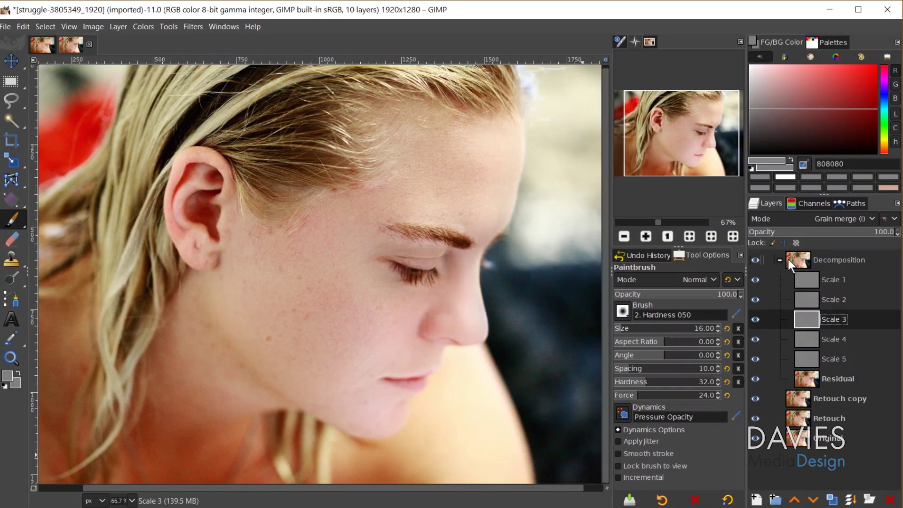
left_click(807, 263)
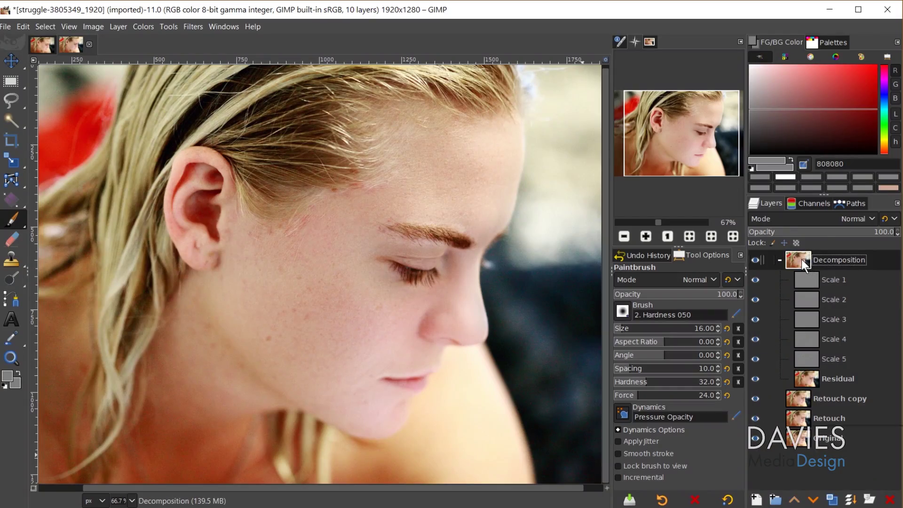
right_click(801, 259)
left_click(868, 100)
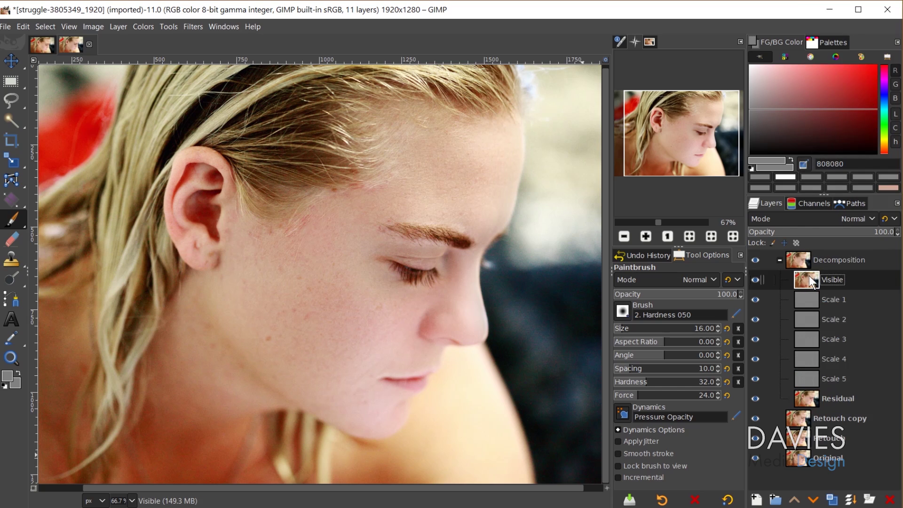
left_click_drag(810, 275, 809, 250)
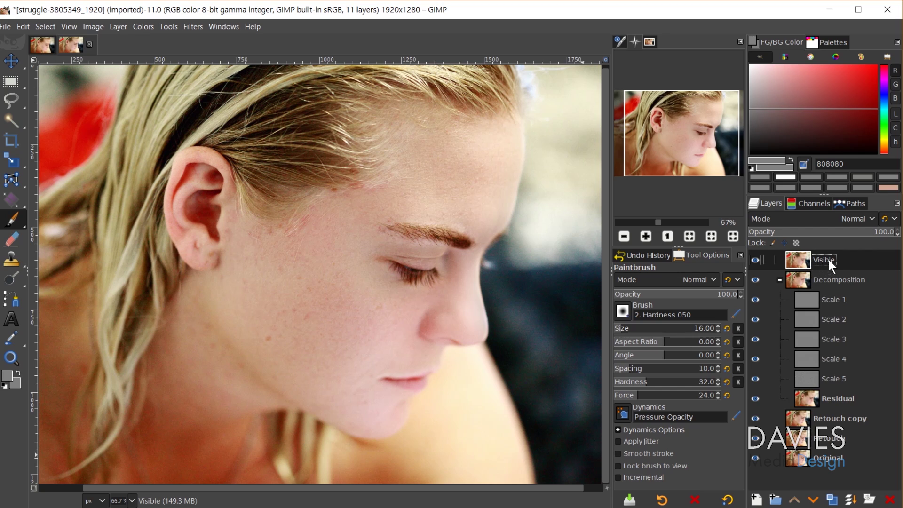
Duplicate the Visible layer and name the copy High Pass
left_click(830, 500)
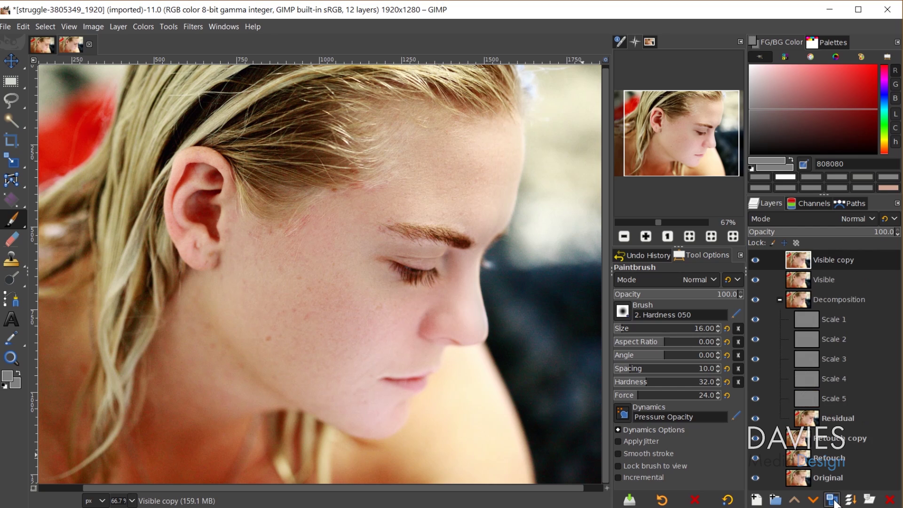
double_click(835, 260)
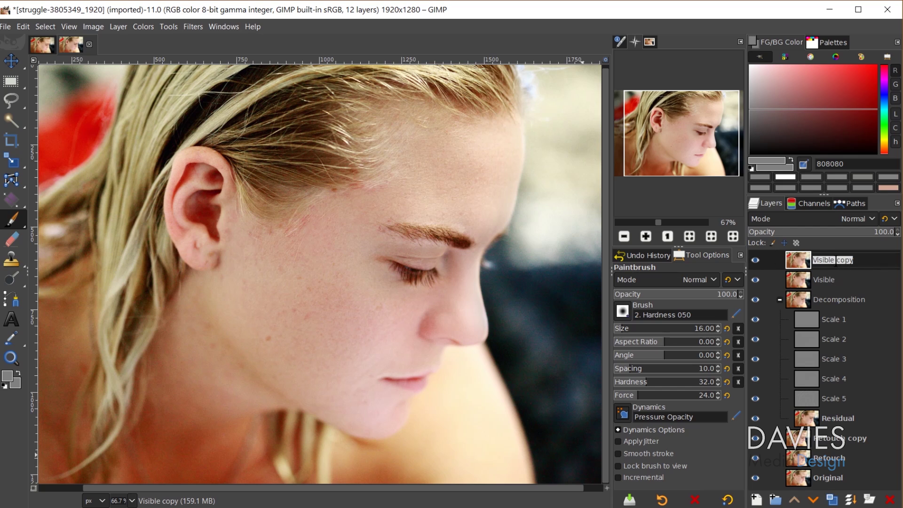
type("High Pass")
key("Return")
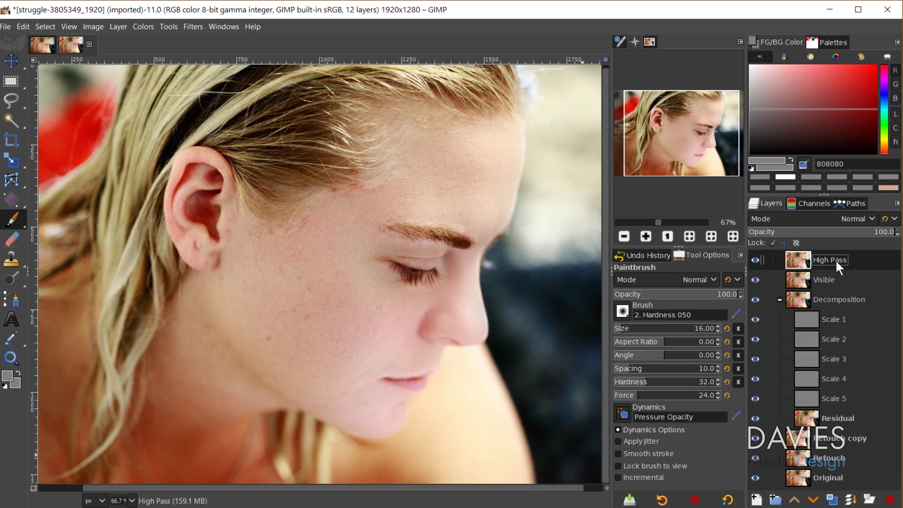
Invert the colours of the High Pass layer and set its blend mode to Vivid light
left_click(145, 26)
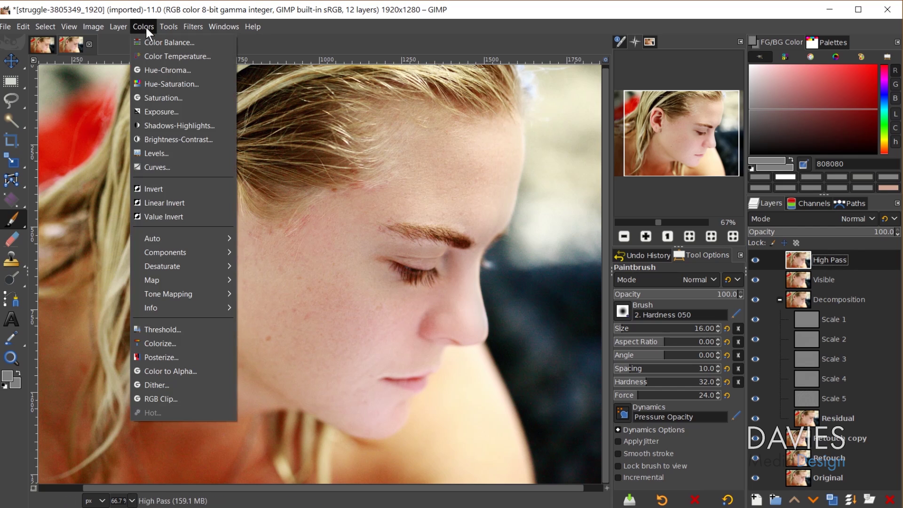
left_click(162, 188)
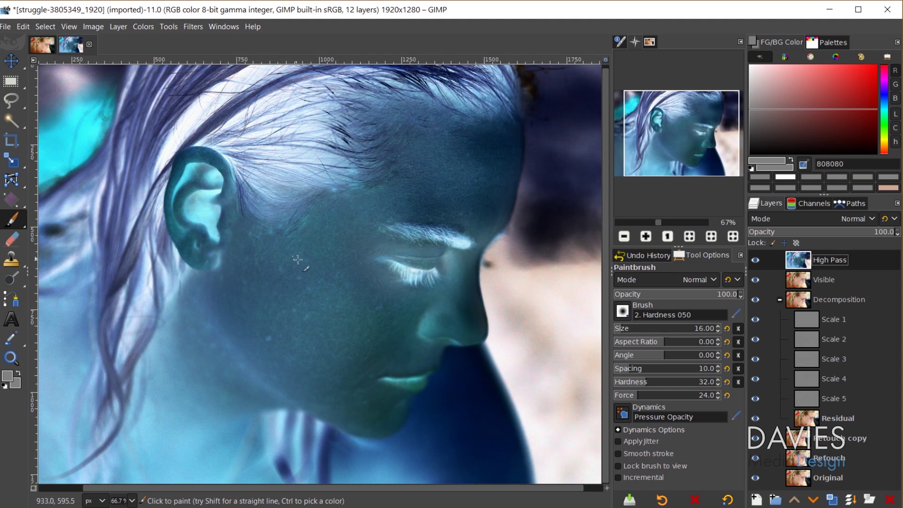
left_click(848, 217)
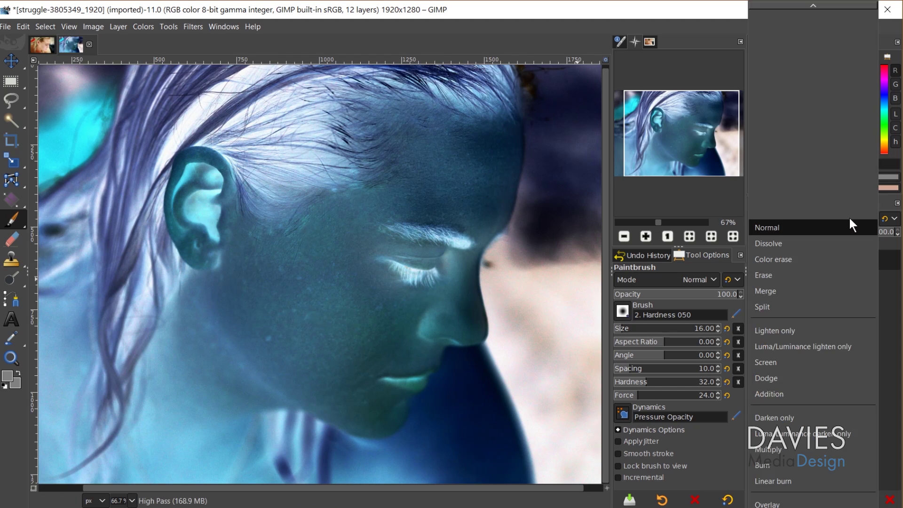
scroll(854, 324, "down", 4)
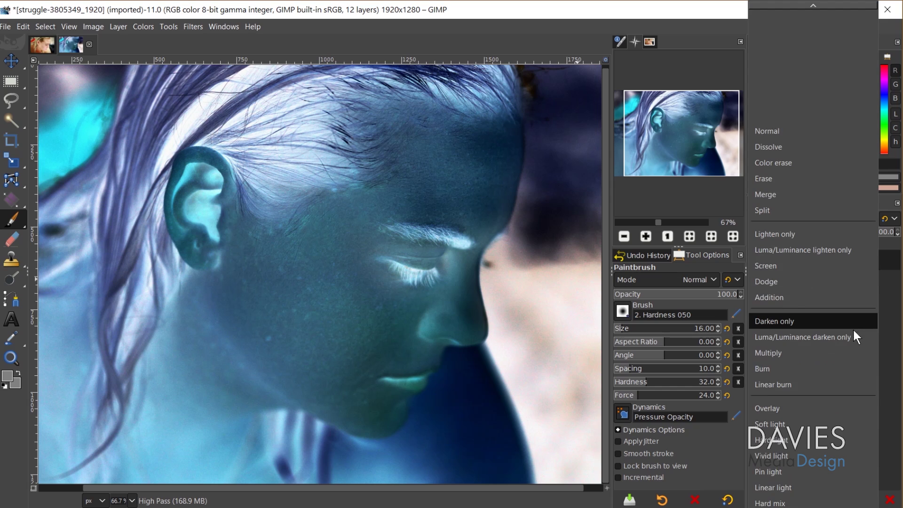
left_click(803, 456)
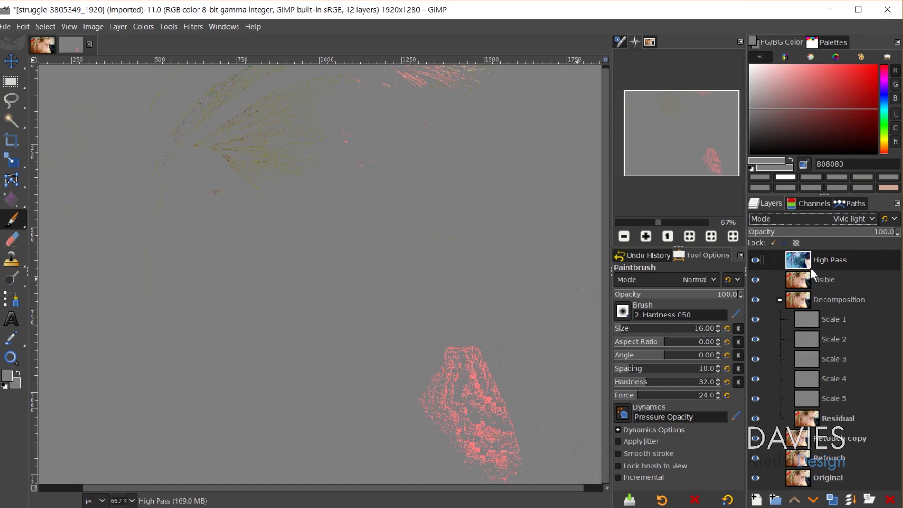
Apply the High Pass filter to the High Pass layer with a Std. Dev. of 31.1 and a contrast of 1.000
left_click(192, 26)
mouse_move(231, 116)
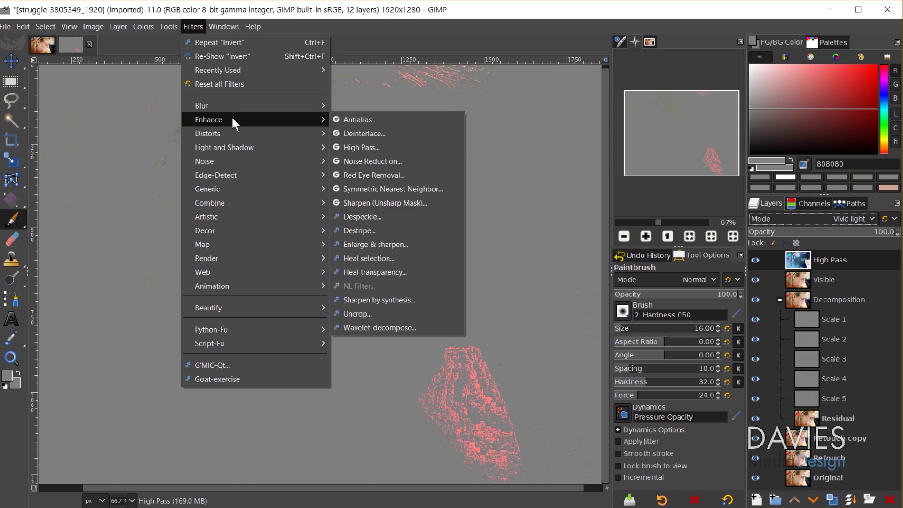
left_click(370, 147)
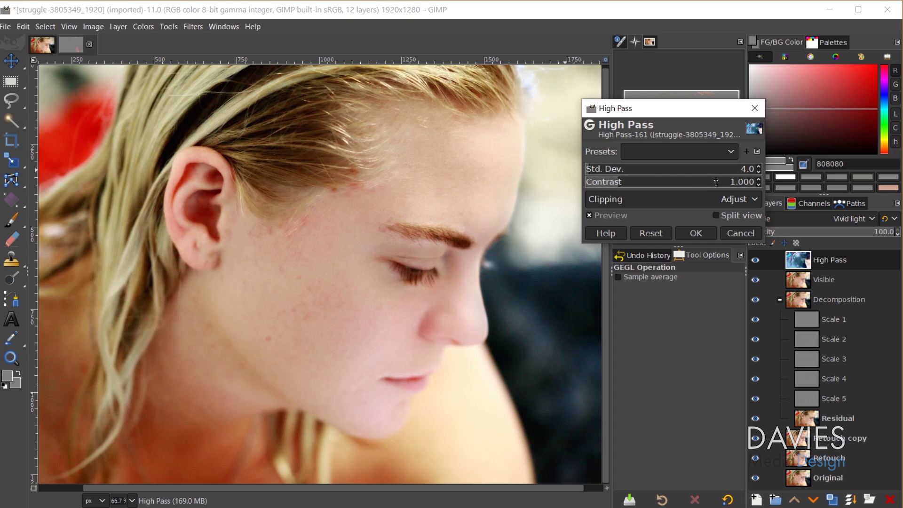
left_click_drag(594, 168, 697, 167)
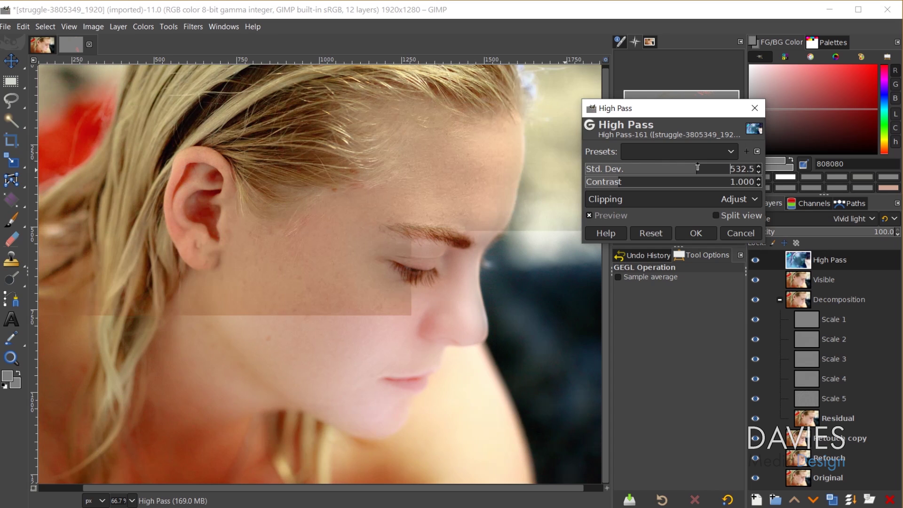
left_click_drag(697, 167, 601, 169)
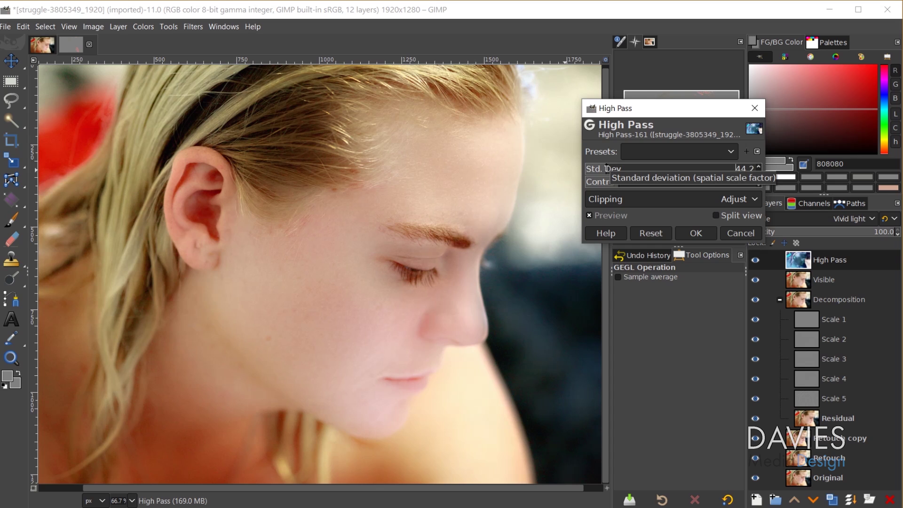
left_click_drag(603, 169, 601, 168)
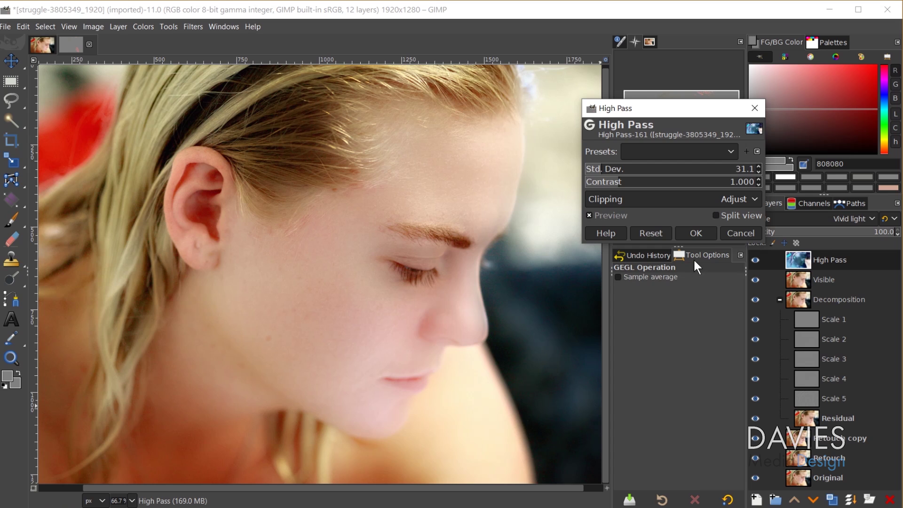
left_click(696, 233)
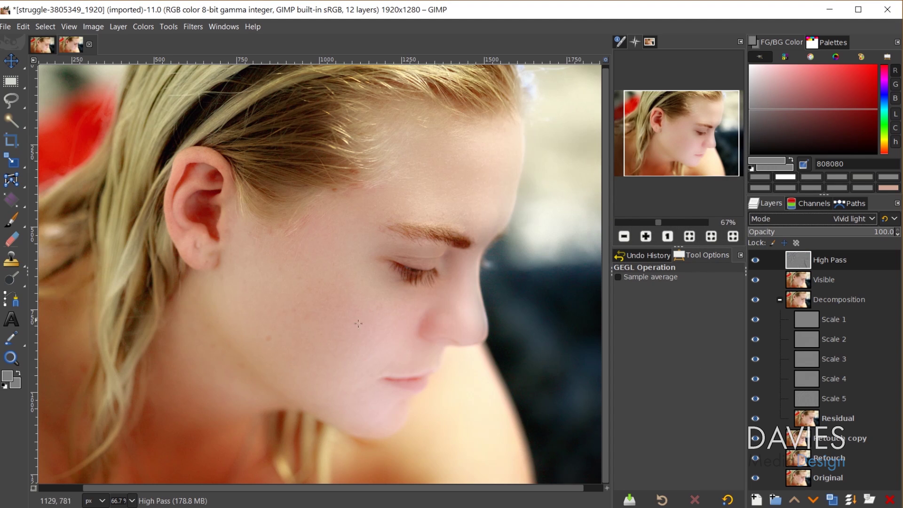
Add a black (full transparency) layer mask to the High Pass layer
right_click(804, 260)
left_click(849, 227)
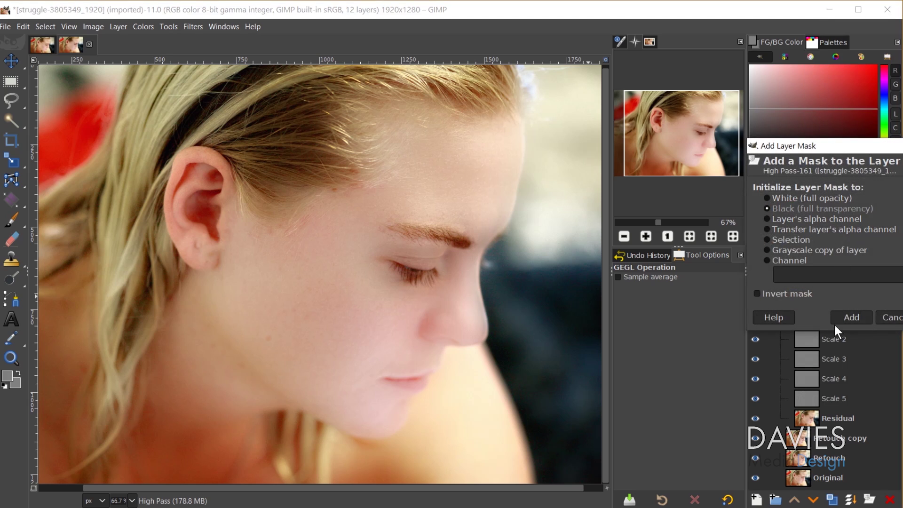
left_click(853, 318)
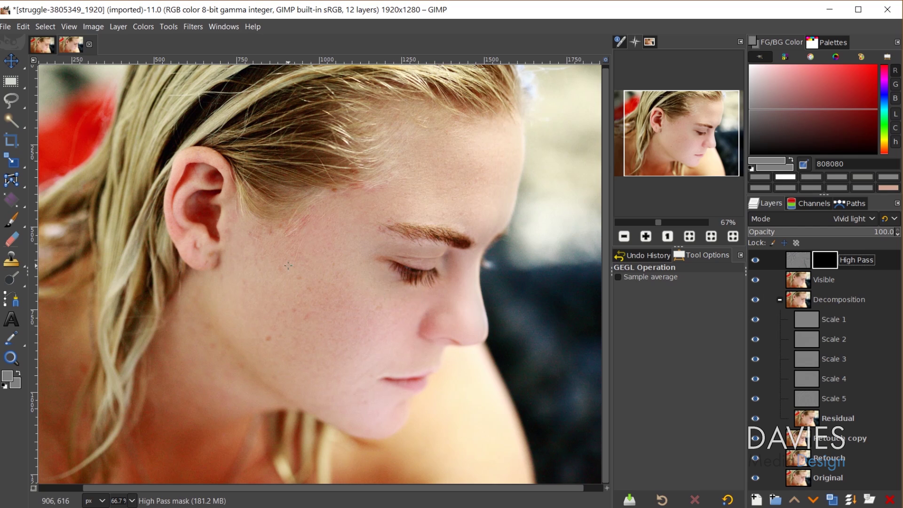
Airbrush white over the cheek on the High Pass layer mask, using a brush size of 276
left_click(15, 228)
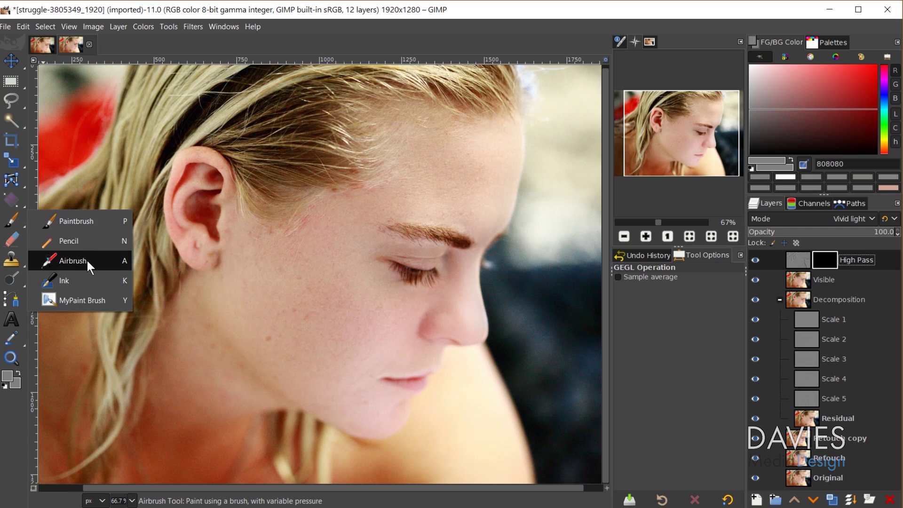
left_click(90, 266)
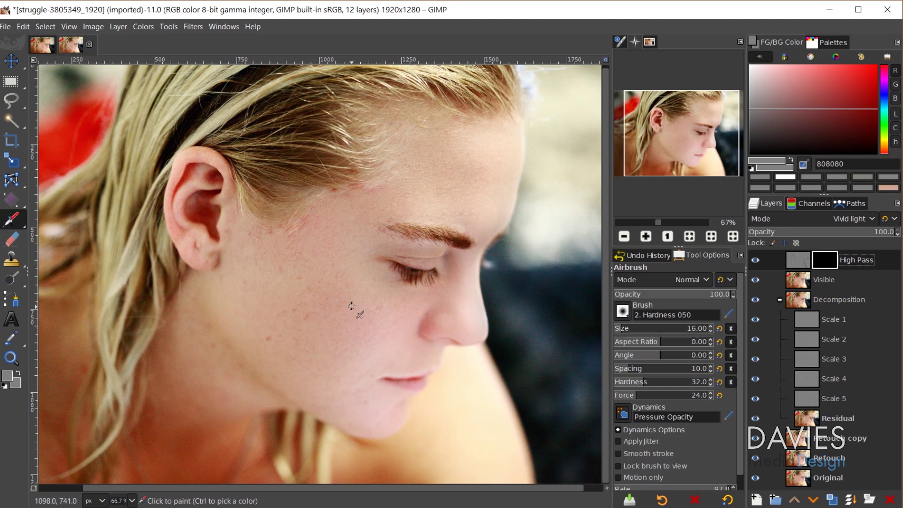
left_click_drag(627, 330, 653, 331)
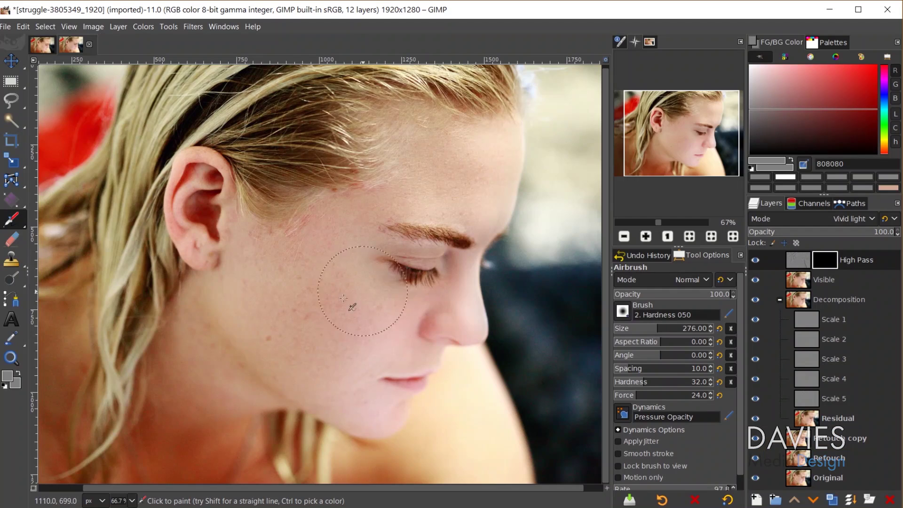
left_click(5, 386)
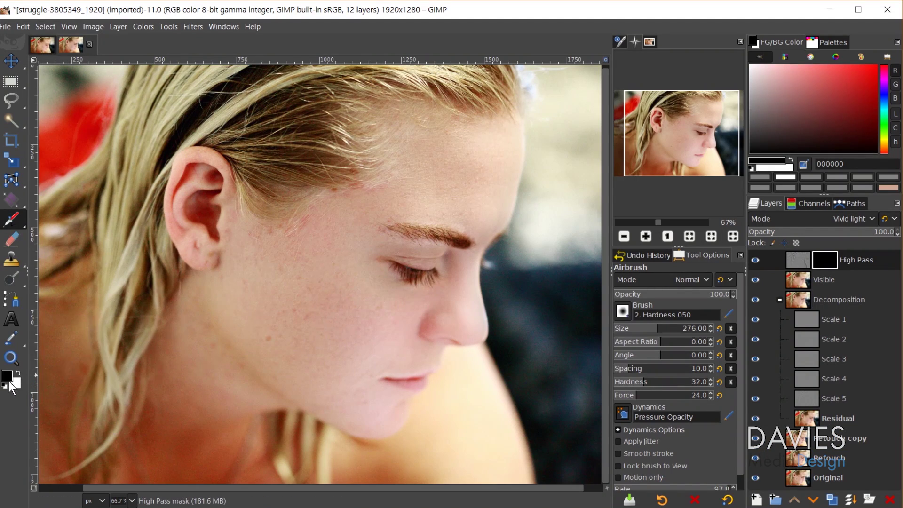
left_click(17, 373)
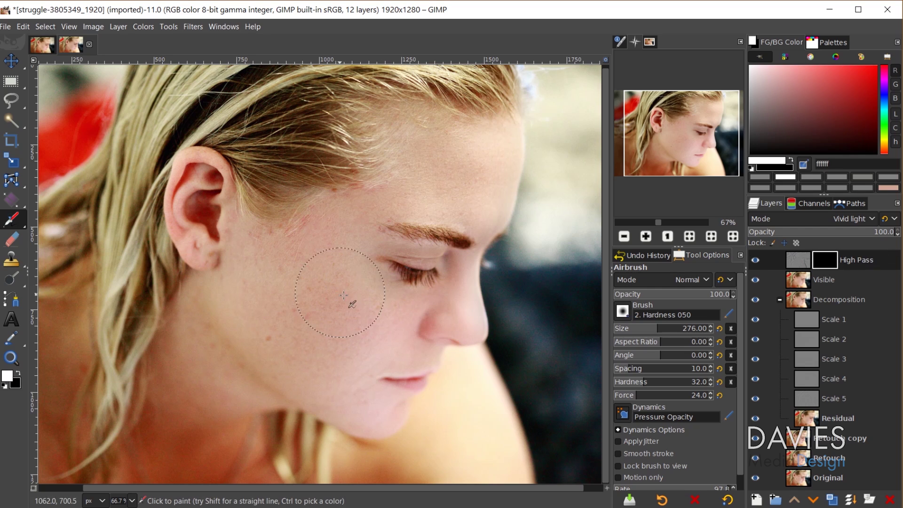
mouse_move(340, 292)
left_mouse_down()
mouse_move(367, 312)
mouse_move(336, 298)
mouse_move(369, 317)
mouse_move(349, 357)
mouse_move(344, 320)
mouse_move(278, 288)
mouse_move(250, 293)
mouse_move(282, 343)
mouse_move(249, 314)
mouse_move(345, 390)
mouse_move(316, 278)
mouse_move(343, 233)
left_mouse_up()
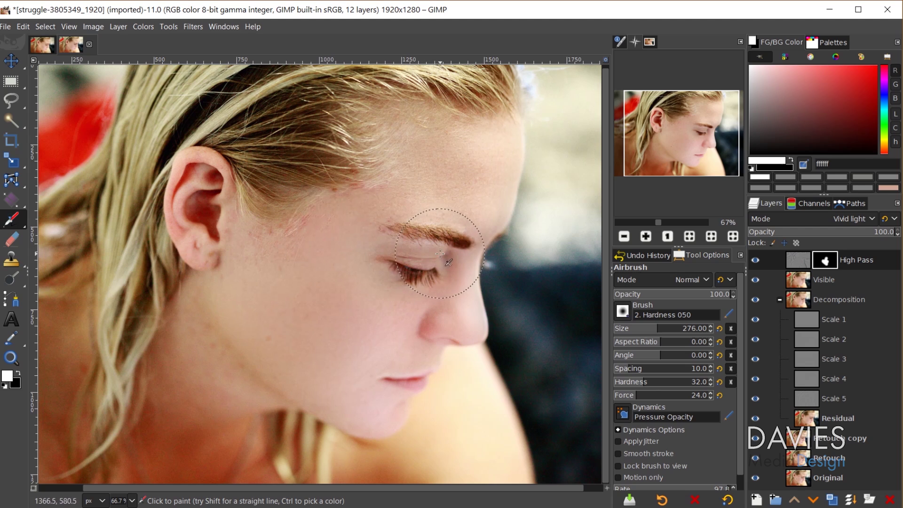
Reduce the airbrush size to 151 and paint white over the forehead and nose on the High Pass mask
key("bracketleft")
key("bracketleft")
key("bracketleft")
key("bracketleft")
key("bracketleft")
key("bracketleft")
key("bracketleft")
key("bracketleft")
key("bracketleft")
key("bracketleft")
key("bracketleft")
key("bracketleft")
key("bracketleft")
key("bracketleft")
key("bracketleft")
key("bracketleft")
key("bracketleft")
key("bracketleft")
key("bracketleft")
key("bracketleft")
key("bracketleft")
key("bracketleft")
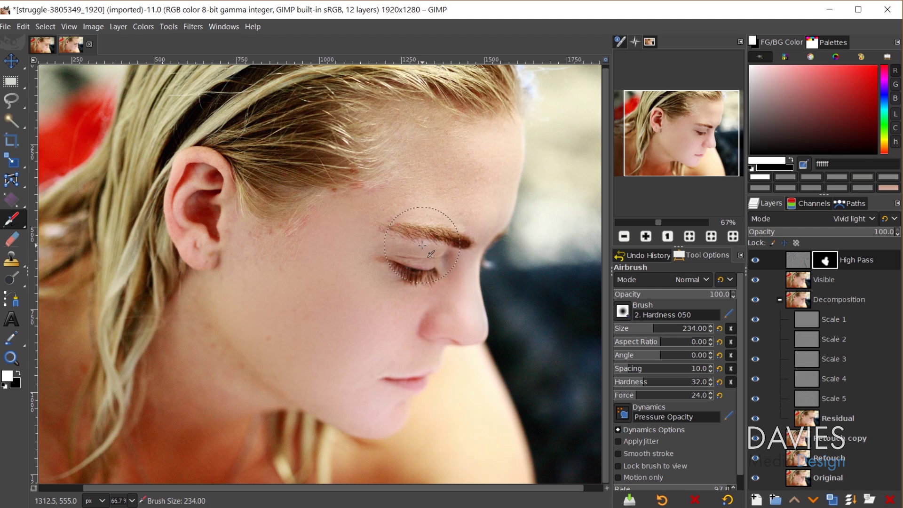
key("bracketleft")
key("bracketleft")
key("bracketleft")
key("bracketleft")
key("bracketleft")
key("bracketleft")
key("bracketleft")
key("bracketleft")
key("bracketleft")
key("bracketleft")
key("bracketleft")
key("bracketleft")
key("bracketleft")
key("bracketleft")
key("bracketleft")
key("bracketleft")
key("bracketleft")
key("bracketleft")
key("bracketleft")
key("bracketleft")
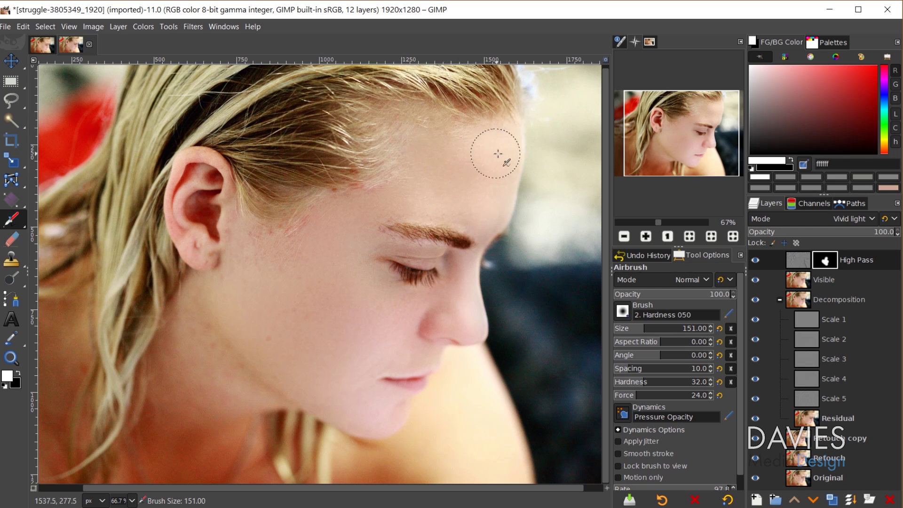
mouse_move(500, 194)
left_mouse_down()
mouse_move(408, 206)
mouse_move(472, 207)
left_mouse_up()
left_click_drag(481, 317, 464, 288)
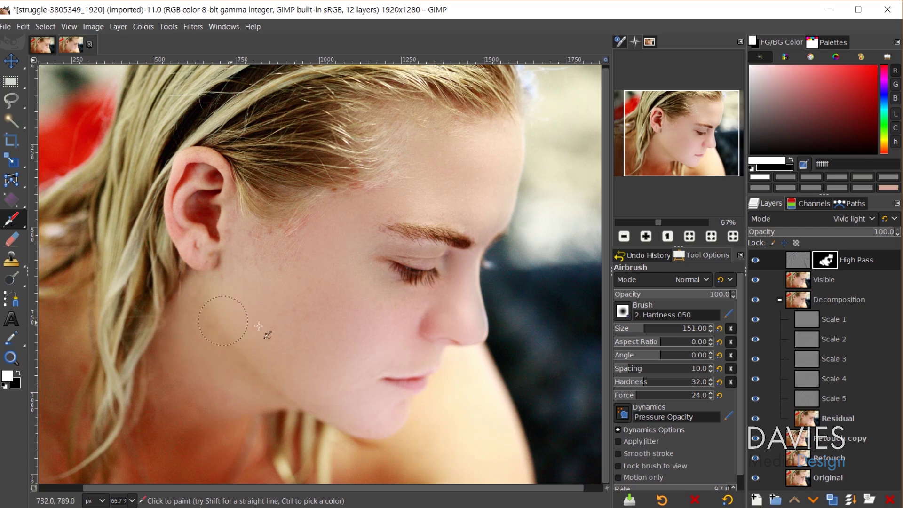
Make the High Pass layer itself active instead of its mask and lower the layer's opacity to 46.8
left_click(803, 260)
left_click_drag(841, 234, 669, 248)
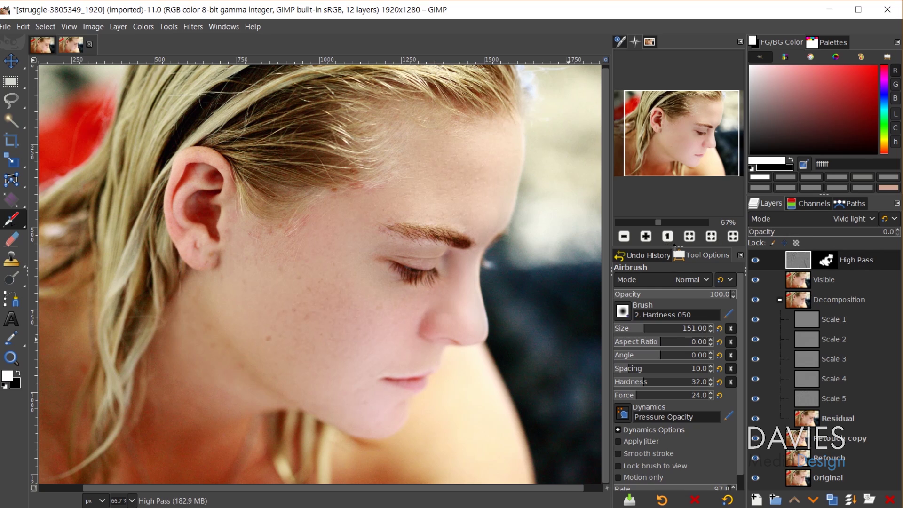
left_click_drag(860, 232, 812, 230)
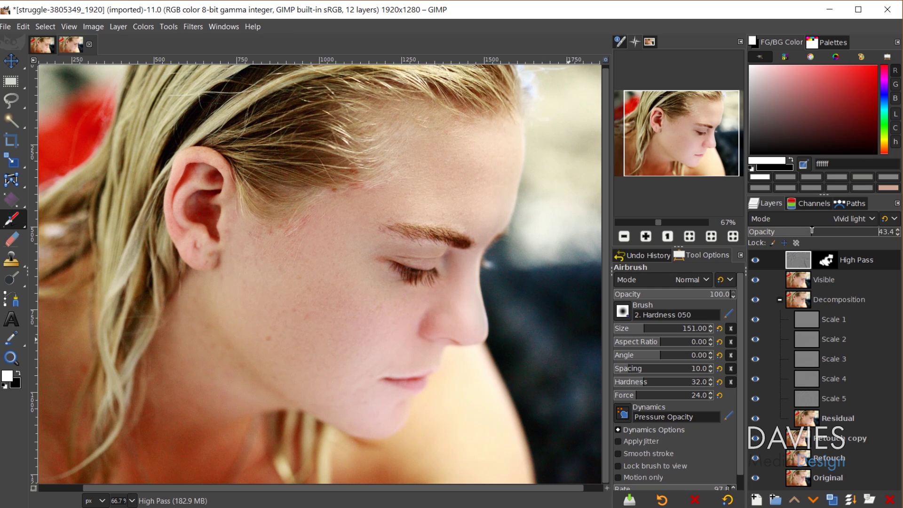
Airbrush black over the hairline and eyebrow on the High Pass layer, reducing the brush size to 41
left_click(19, 375)
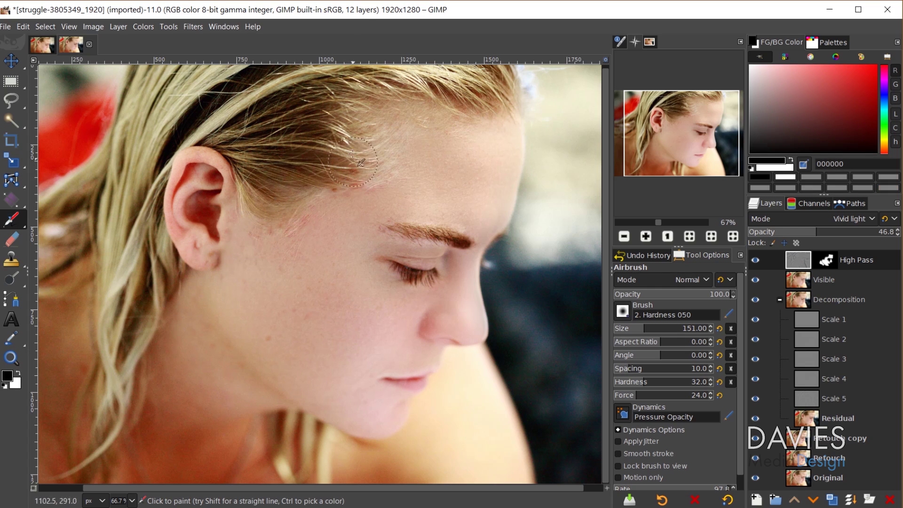
mouse_move(367, 96)
left_mouse_down()
mouse_move(464, 97)
mouse_move(490, 117)
left_mouse_up()
key("bracketleft")
key("bracketleft")
key("bracketleft")
key("bracketleft")
key("bracketleft")
key("bracketleft")
key("bracketleft")
key("bracketleft")
key("bracketleft")
key("bracketleft")
key("bracketleft")
key("bracketleft")
key("bracketleft")
key("bracketleft")
key("bracketleft")
key("bracketleft")
key("bracketleft")
key("bracketleft")
key("bracketleft")
key("bracketleft")
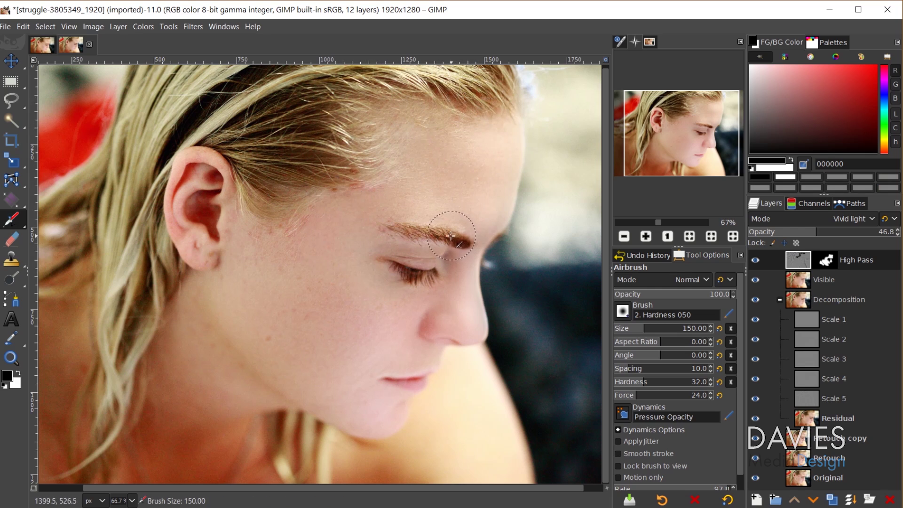
key("bracketleft")
key("bracketleft")
key("bracketleft")
key("bracketleft")
key("bracketleft")
key("bracketleft")
key("bracketleft")
key("bracketleft")
key("bracketleft")
key("bracketleft")
key("bracketleft")
key("bracketleft")
key("bracketleft")
key("bracketleft")
key("bracketleft")
key("bracketleft")
key("bracketleft")
key("bracketleft")
key("bracketleft")
key("bracketleft")
key("bracketleft")
key("bracketleft")
key("bracketleft")
key("bracketleft")
key("bracketleft")
key("bracketleft")
key("bracketleft")
key("bracketleft")
key("bracketleft")
key("bracketleft")
key("bracketleft")
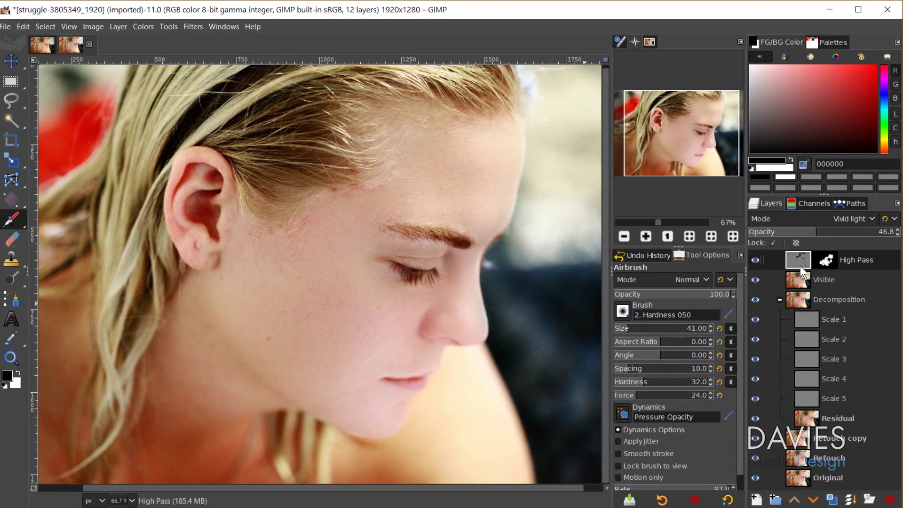
Create a new layer from the visible image and name it Contour
right_click(800, 264)
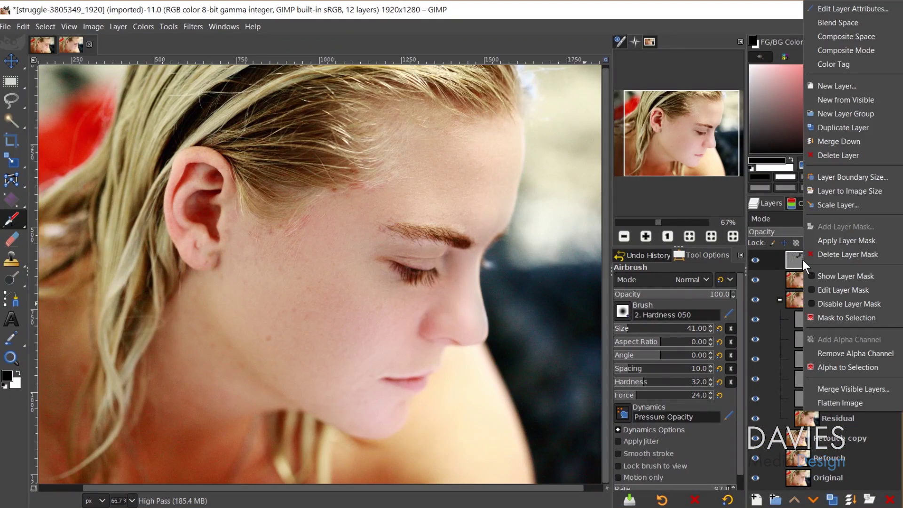
left_click(864, 100)
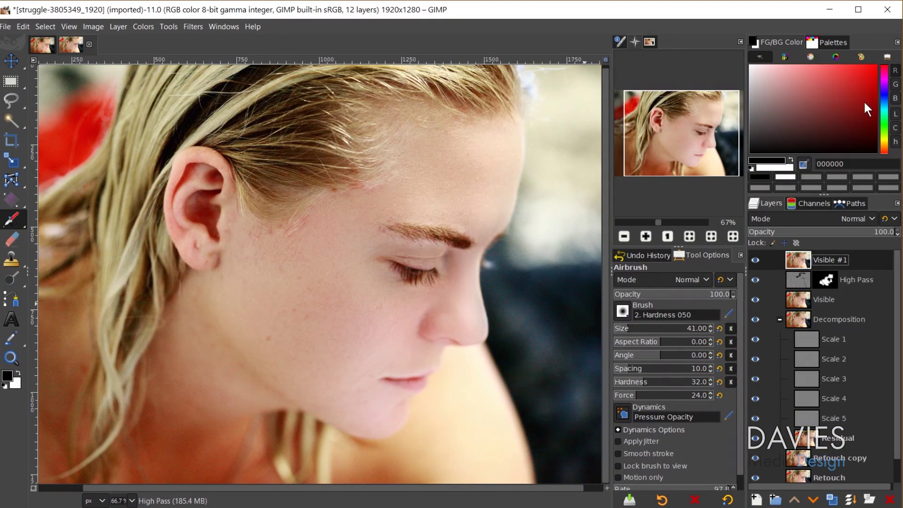
double_click(837, 261)
type("Contour")
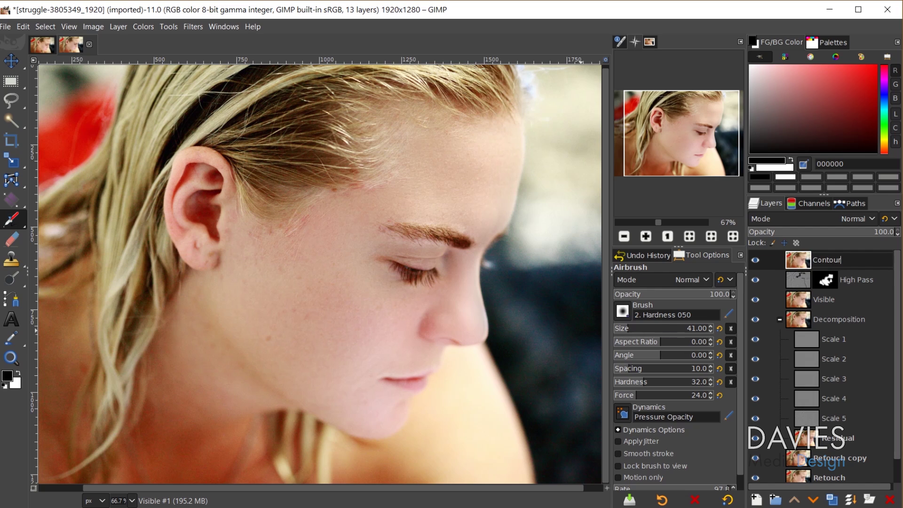
key("Return")
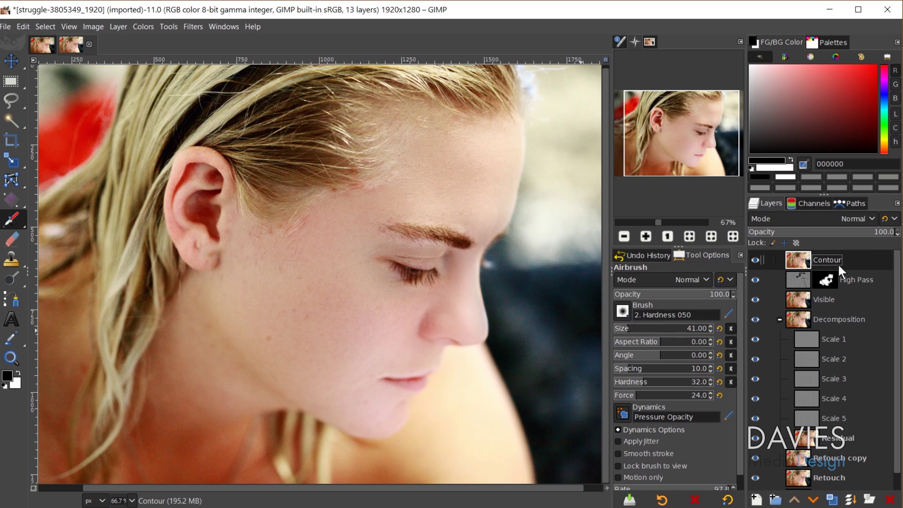
Dodge and burn the face on the Contour layer with a larger brush at 50.8 tool opacity, and lower the layer's opacity
left_click(10, 278)
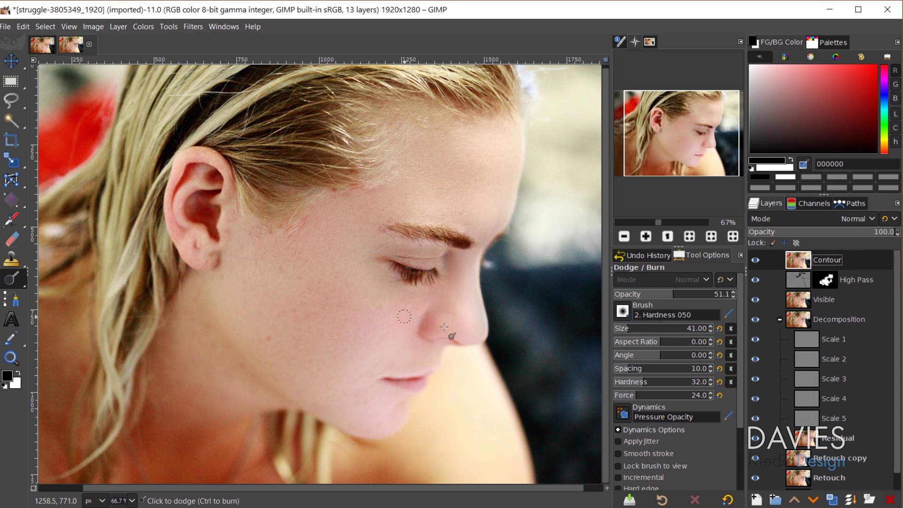
mouse_move(675, 294)
left_mouse_down()
mouse_move(690, 295)
mouse_move(674, 294)
left_mouse_up()
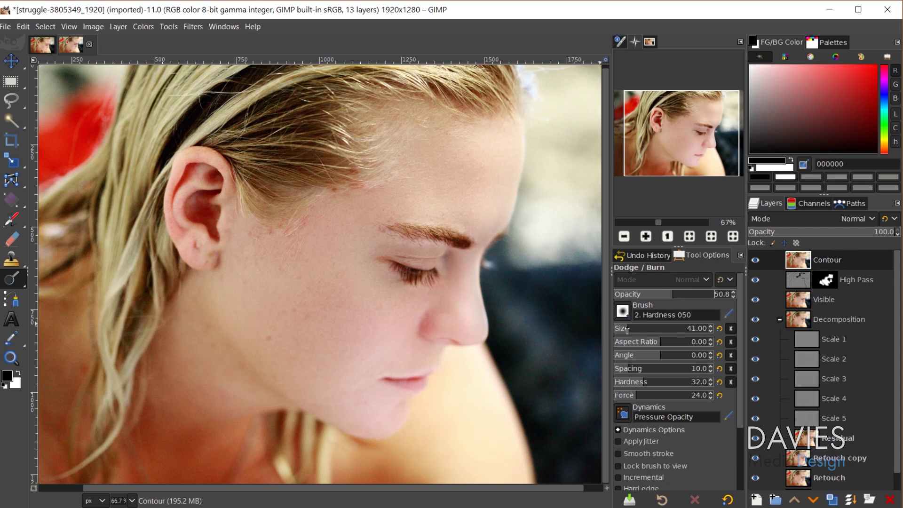
left_click_drag(627, 329, 661, 329)
left_click_drag(742, 357, 738, 402)
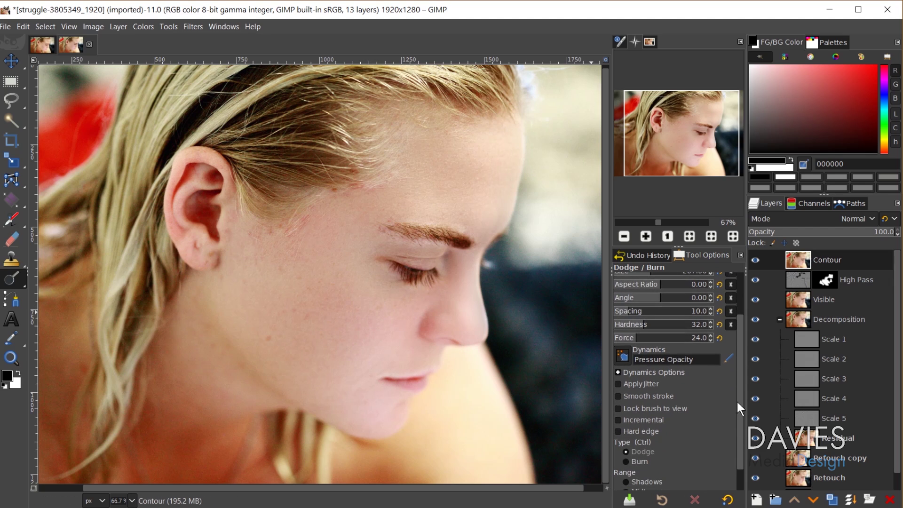
scroll(734, 425, "down", 1)
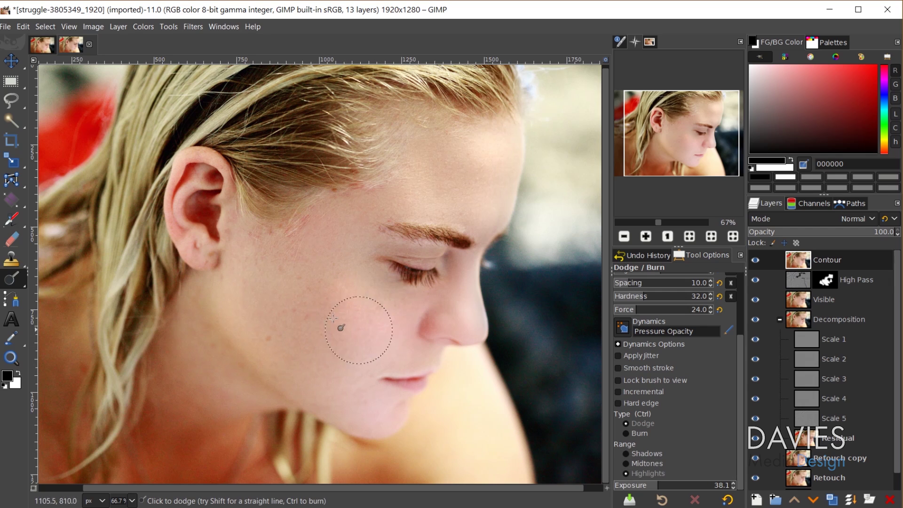
key("ctrl")
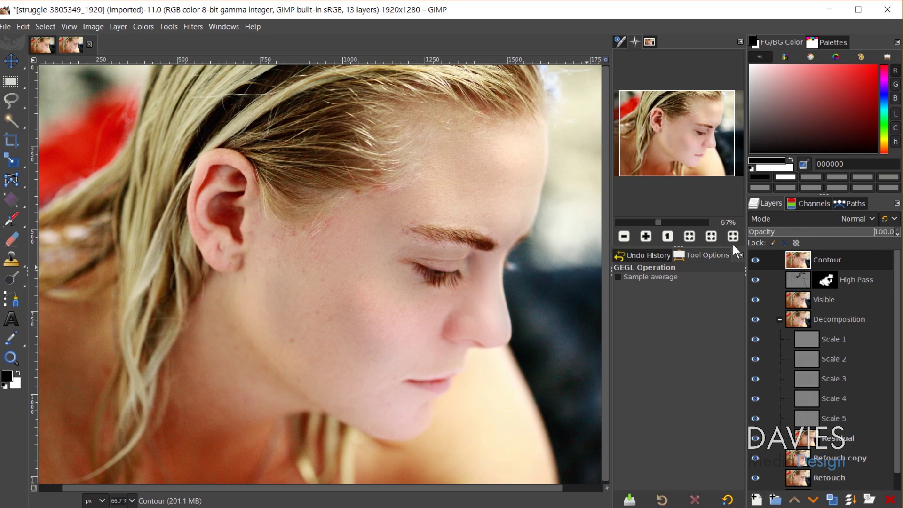
mouse_move(865, 232)
left_mouse_down()
mouse_move(825, 234)
mouse_move(851, 238)
left_mouse_up()
left_click_drag(862, 233, 866, 234)
Create another layer from the visible image and apply Color Temperature to it with a slightly raised intended temperature
right_click(806, 258)
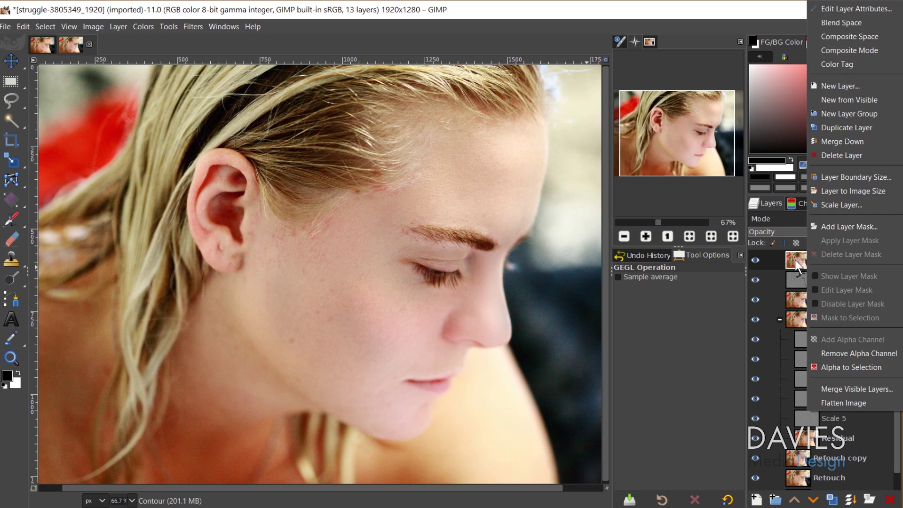
left_click(864, 100)
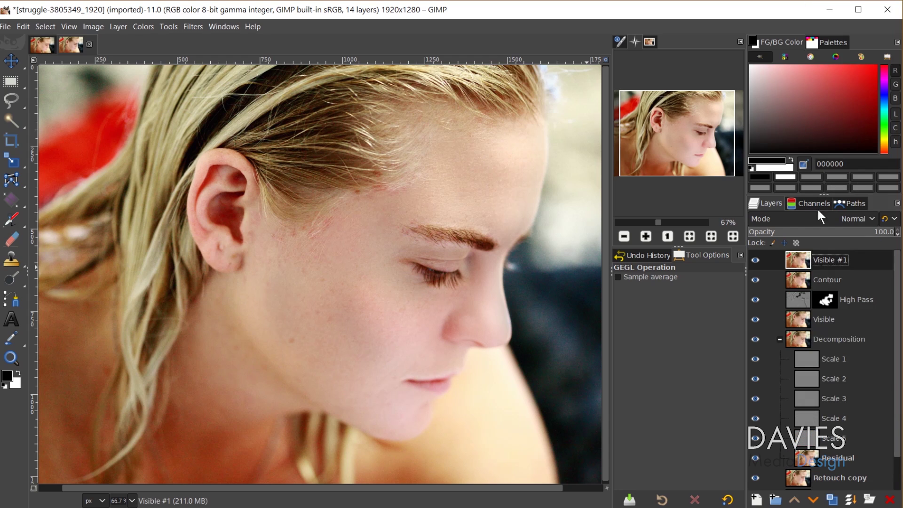
left_click(144, 27)
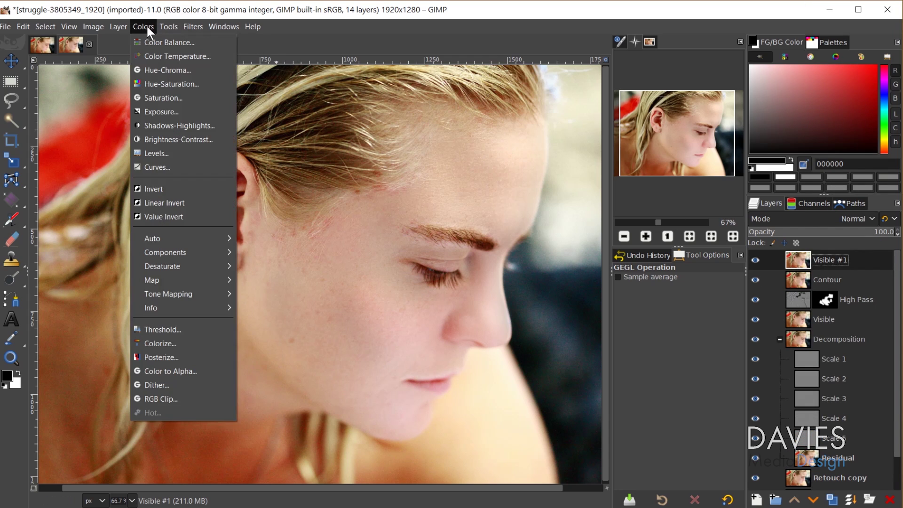
left_click(151, 57)
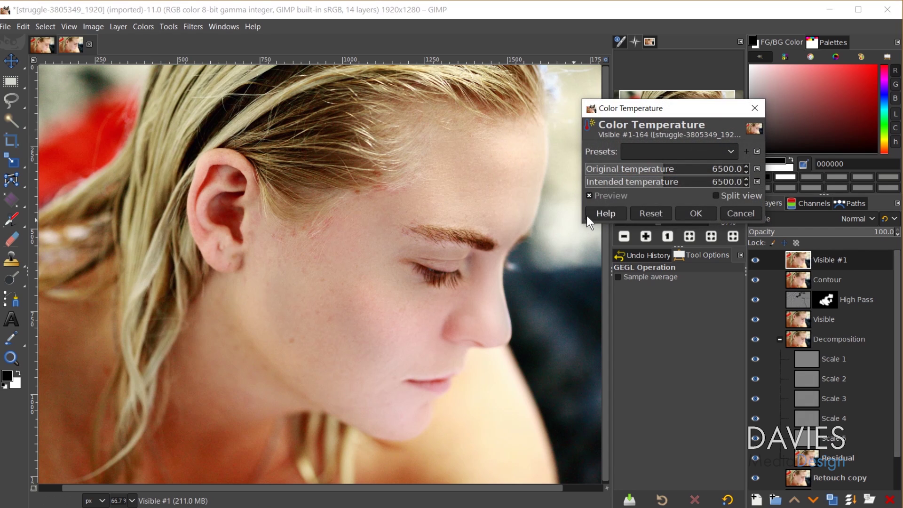
left_click_drag(664, 182, 680, 183)
left_click(703, 213)
Compare the retouched portrait with the Original layer shown alone, and bring all layers back into view
scroll(312, 355, "down", 1)
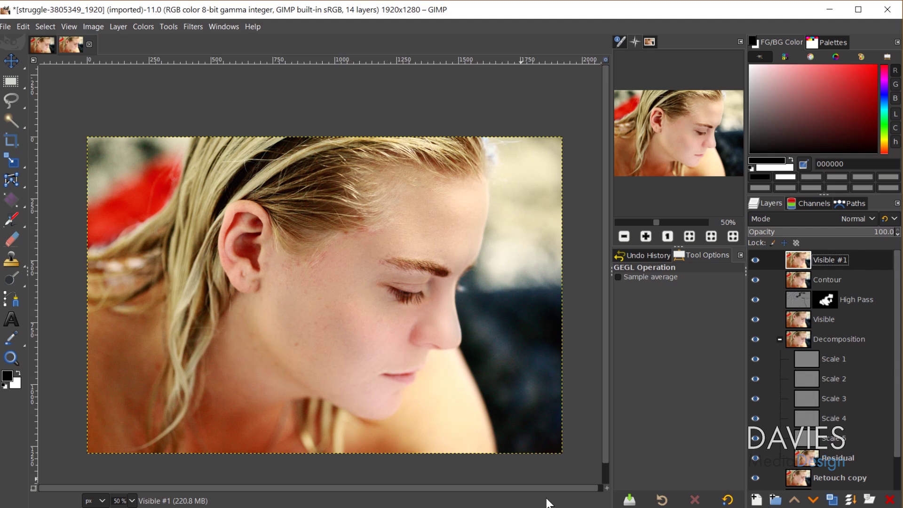
scroll(870, 423, "down", 2)
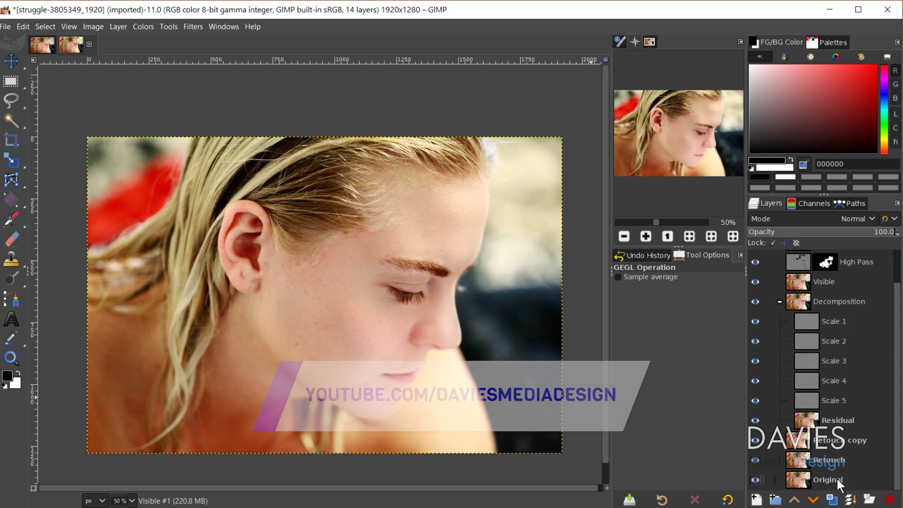
left_click(757, 477, "shift")
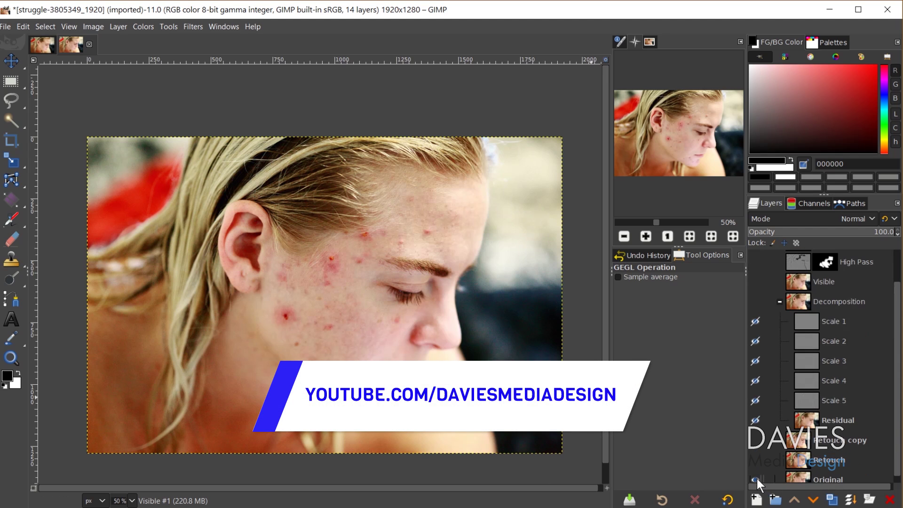
left_click(755, 478, "shift")
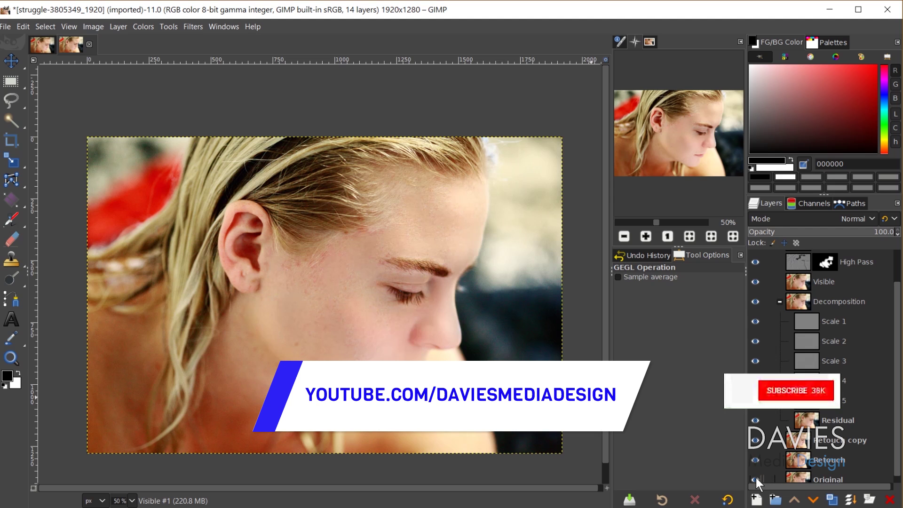